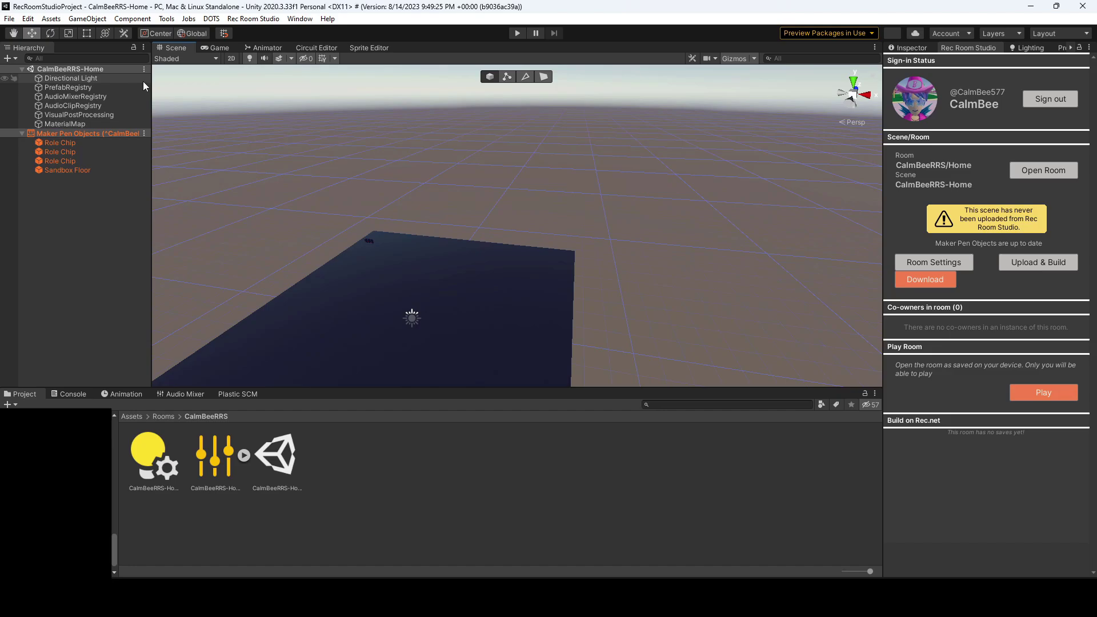
Step: Create an empty object named PlayerHUD and save it as PlayerHUD.prefab in the CalmBeeRRS assets folder
{"action": "left_click", "coordinate": [13, 60]}
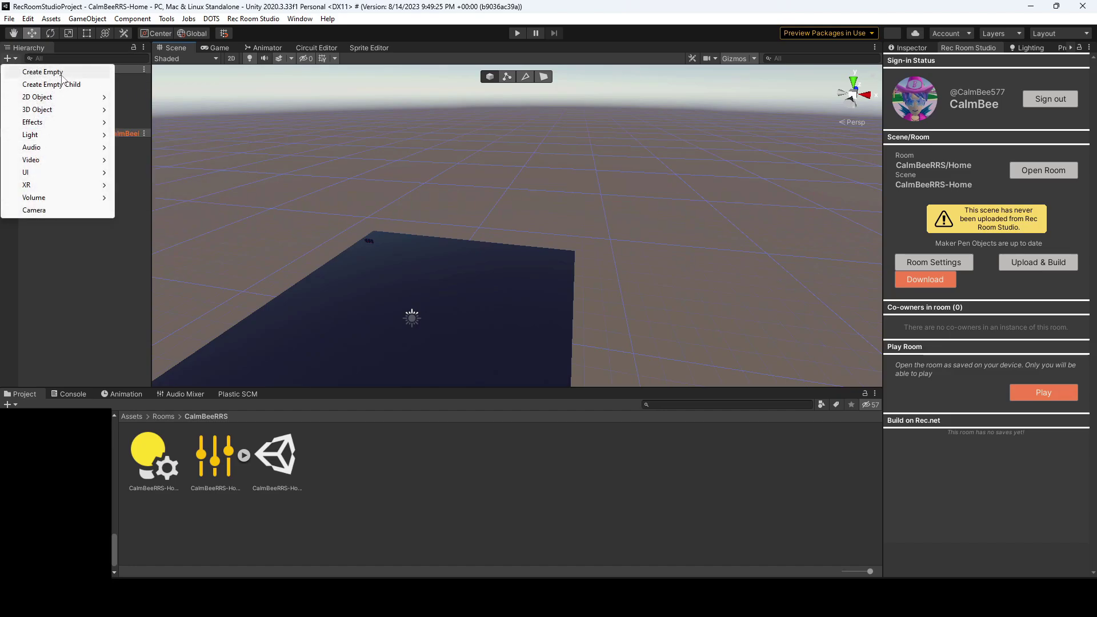
{"action": "left_click", "coordinate": [43, 72]}
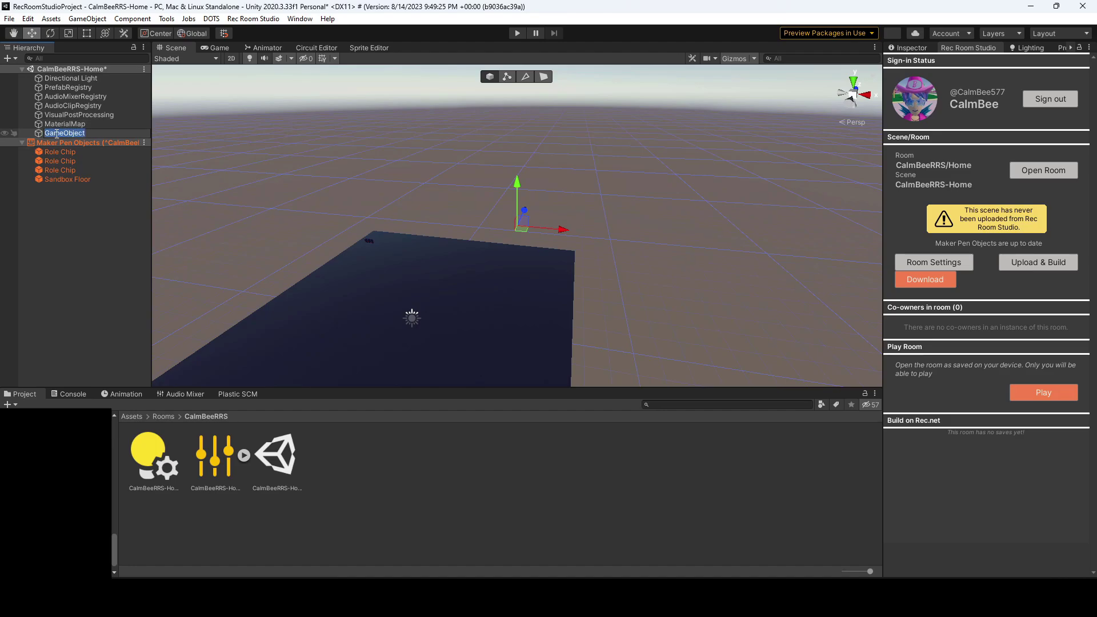
{"action": "type", "text": "PlayerHUD"}
{"action": "key", "text": "Return"}
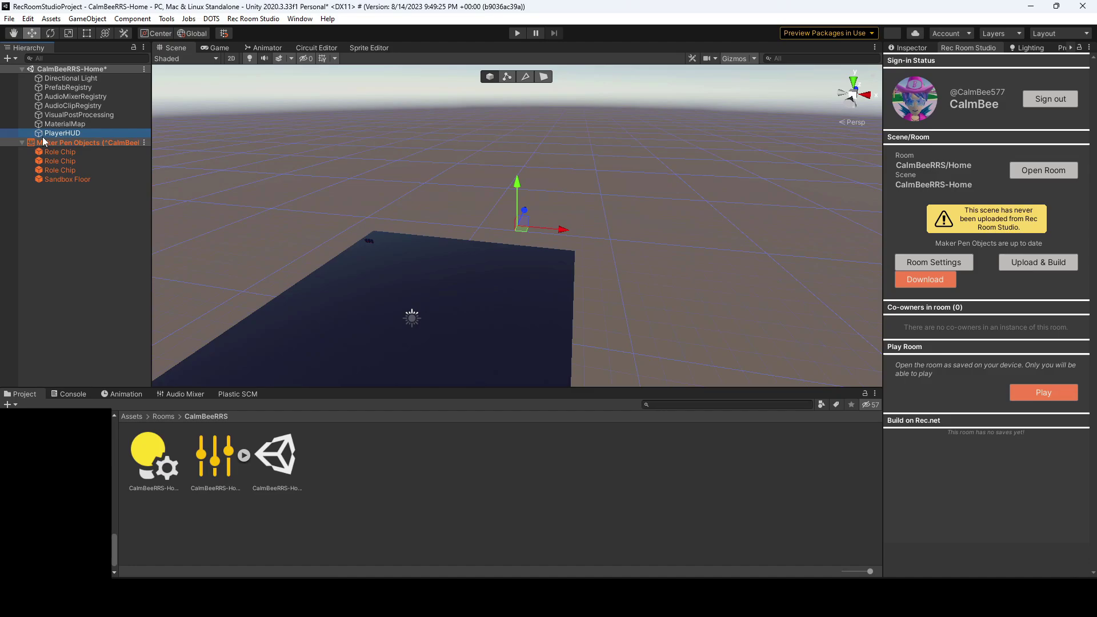
{"action": "left_click_drag", "start_coordinate": [52, 136], "coordinate": [389, 482]}
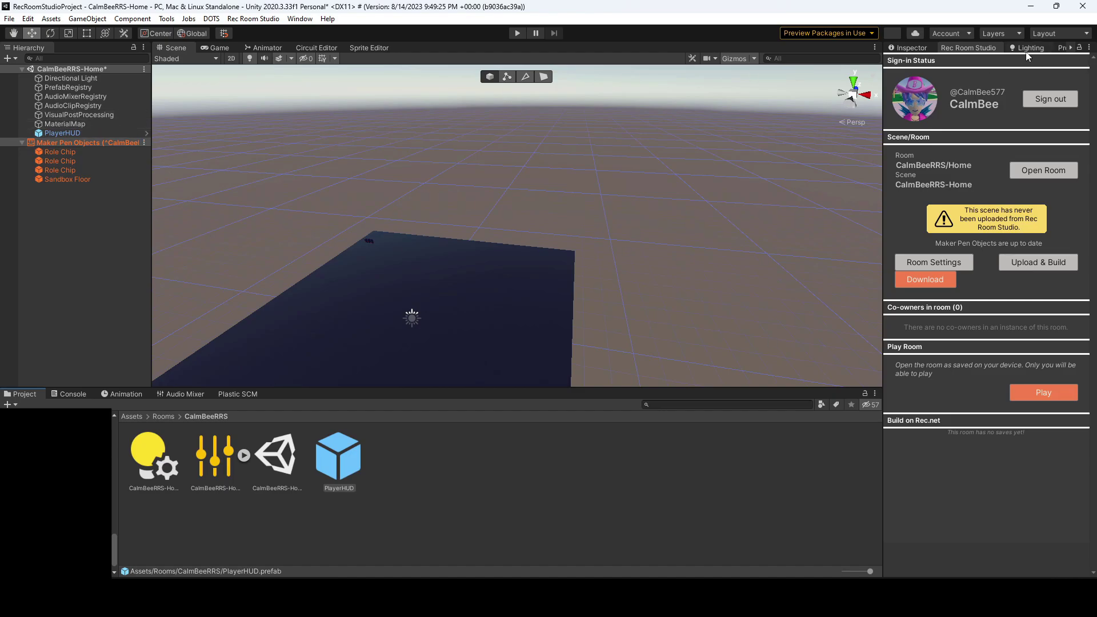
{"action": "left_click", "coordinate": [912, 49]}
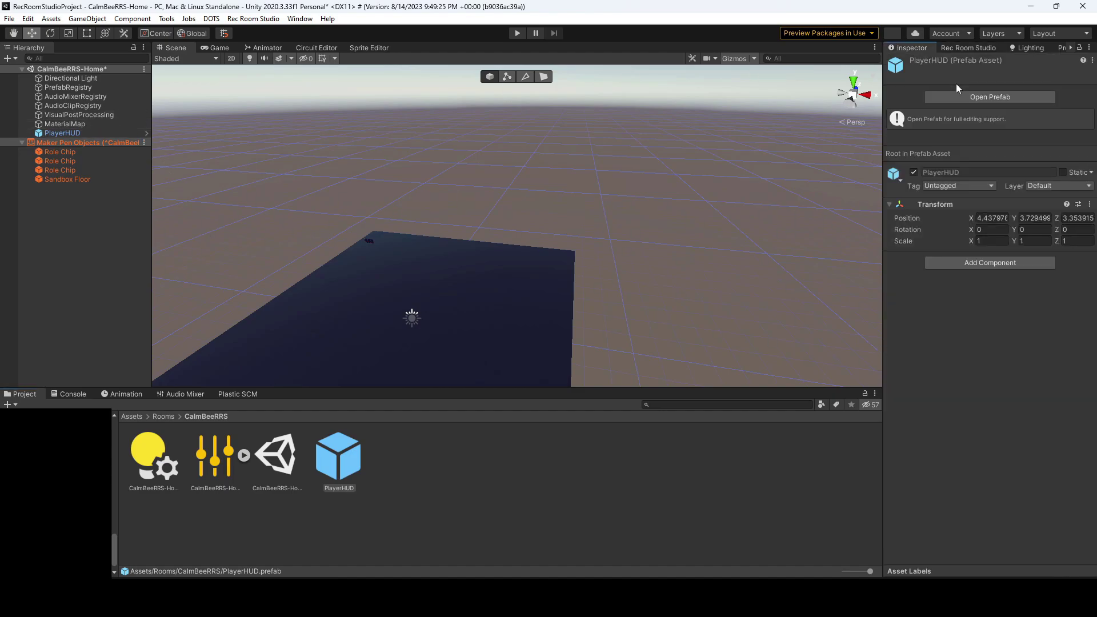
Step: Open the PlayerHUD prefab and add a Rec Room Object with Decoration physics plus a Box Collider
{"action": "left_click", "coordinate": [994, 98]}
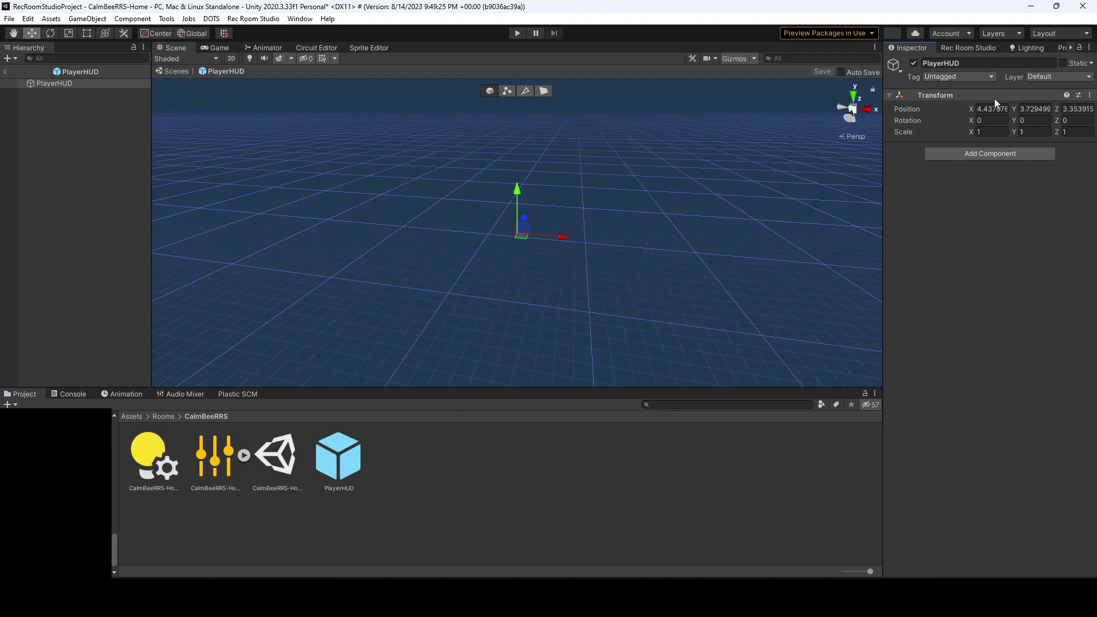
{"action": "left_click", "coordinate": [991, 152]}
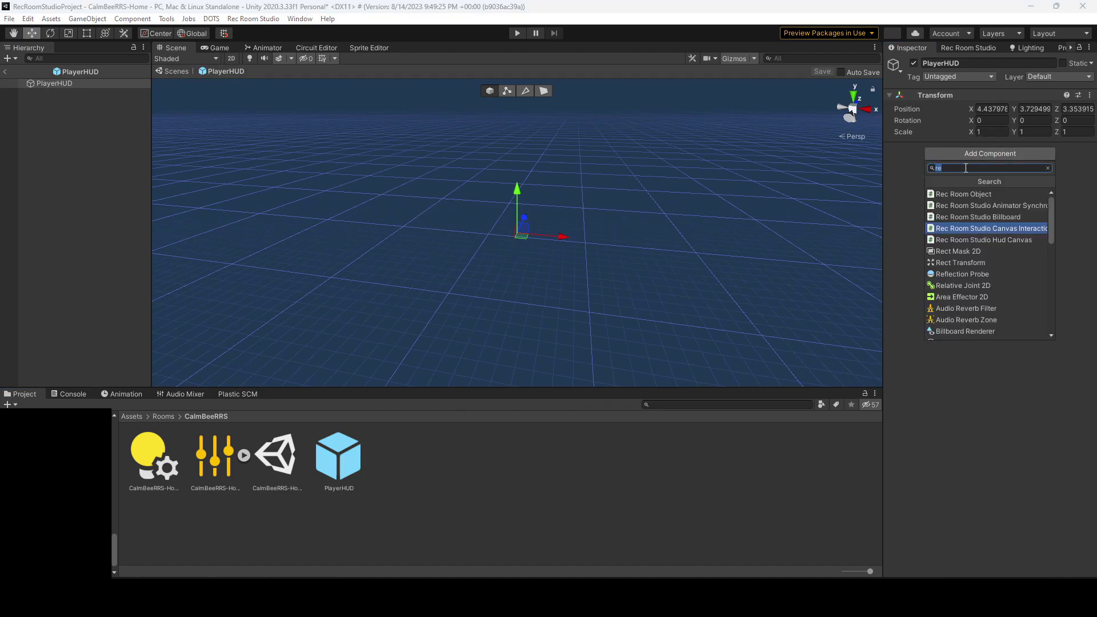
{"action": "left_click", "coordinate": [977, 194]}
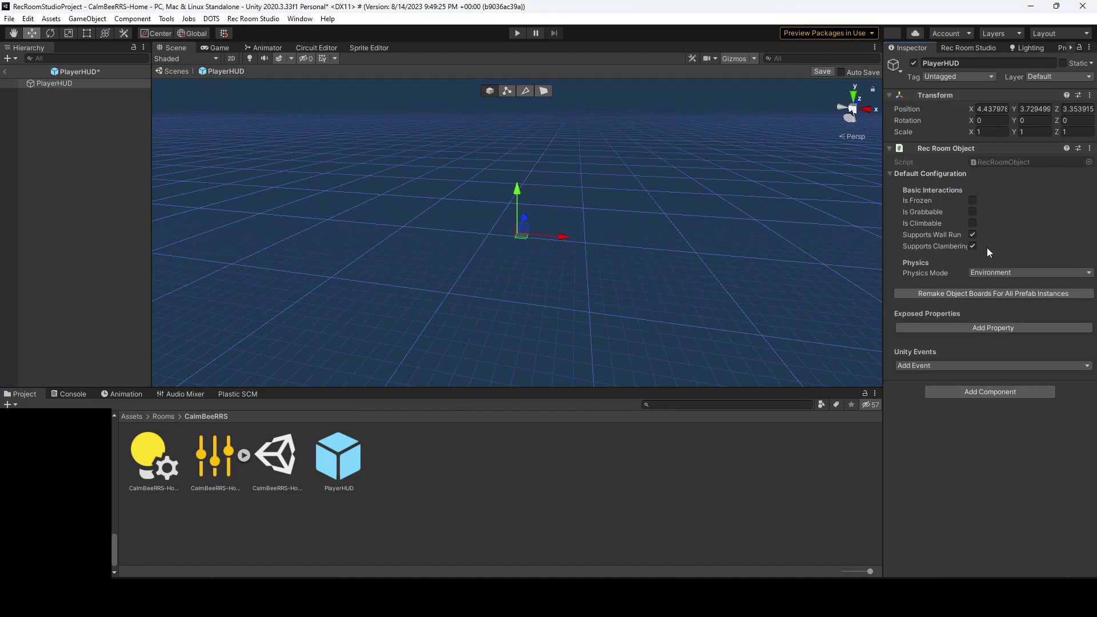
{"action": "left_click", "coordinate": [975, 392]}
{"action": "type", "text": "box"}
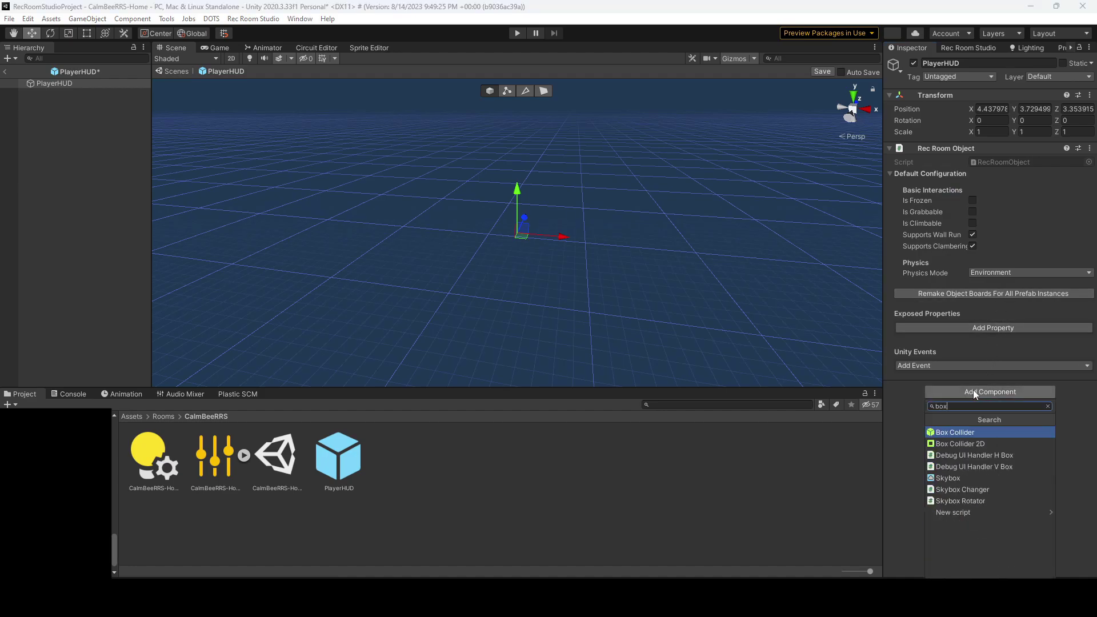
{"action": "left_click", "coordinate": [951, 432]}
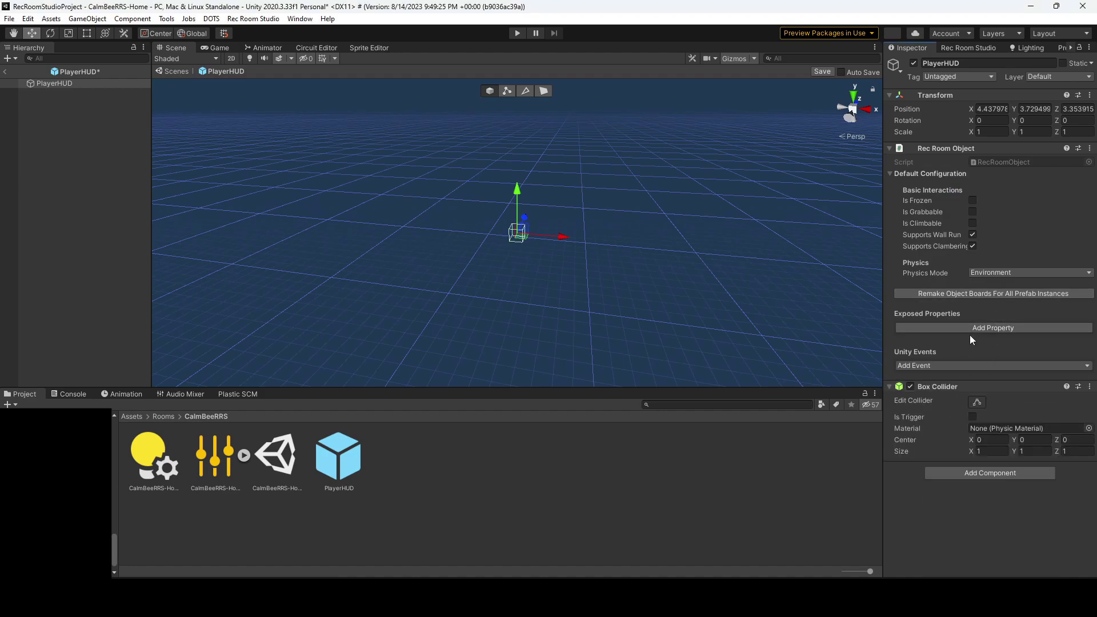
{"action": "left_click", "coordinate": [993, 273]}
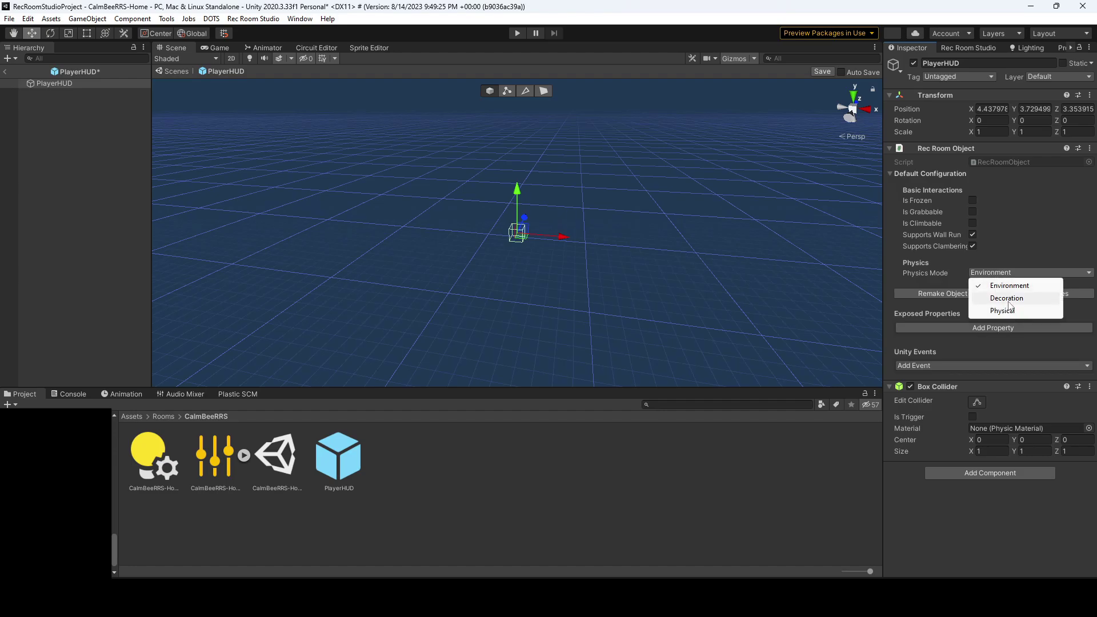
{"action": "left_click", "coordinate": [1007, 298]}
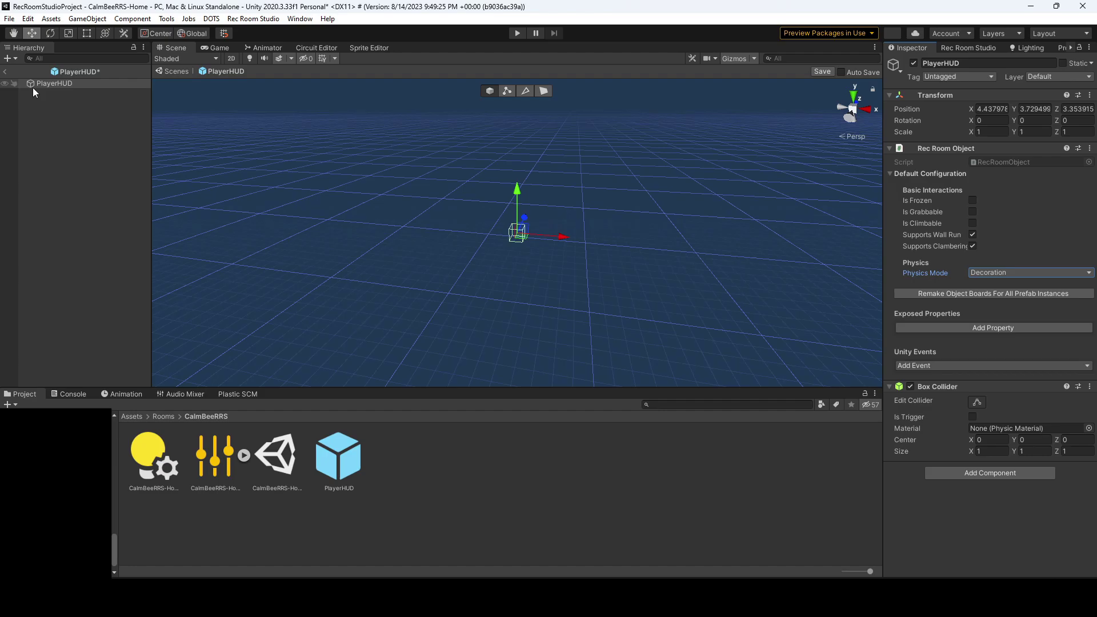
Step: Add a UI Canvas child to PlayerHUD, keeping its render mode at Screen Space - Overlay
{"action": "right_click", "coordinate": [47, 100]}
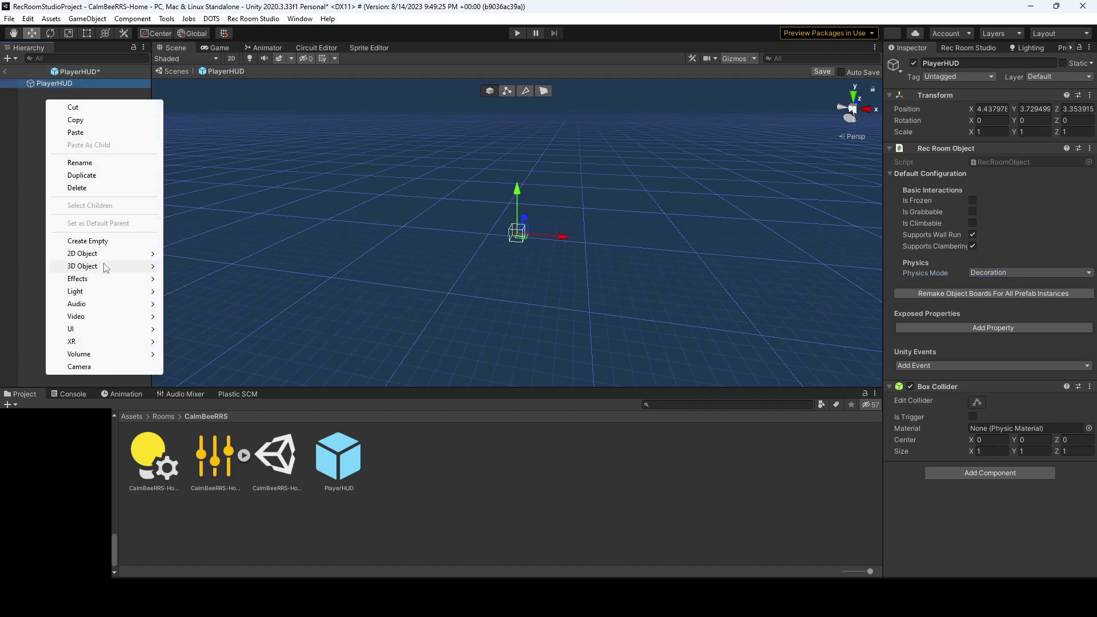
{"action": "mouse_move", "coordinate": [108, 330]}
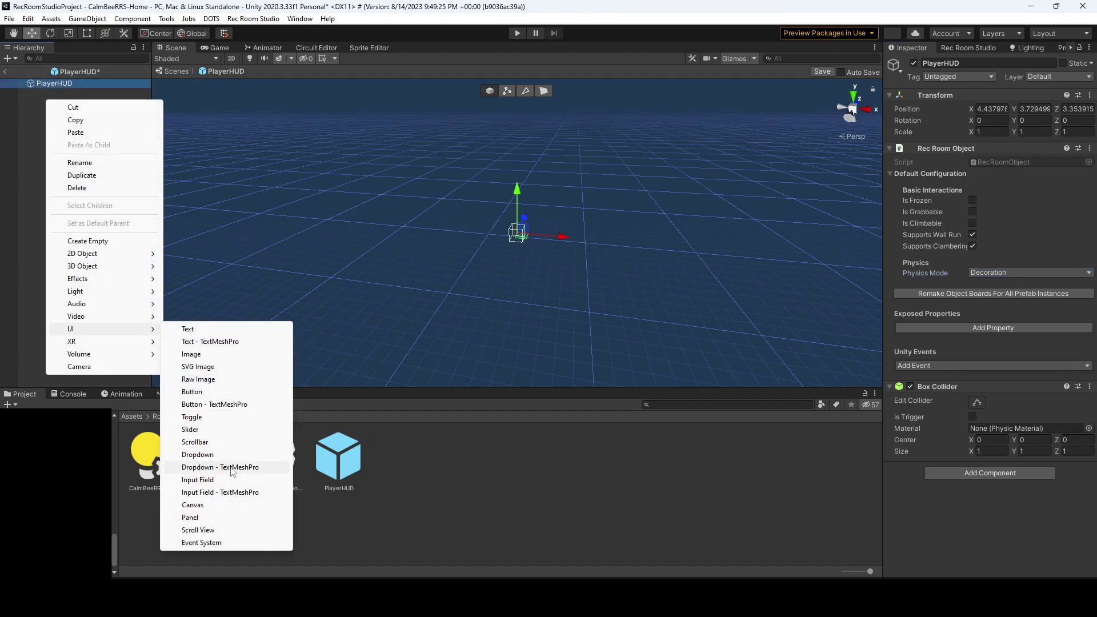
{"action": "left_click", "coordinate": [221, 505]}
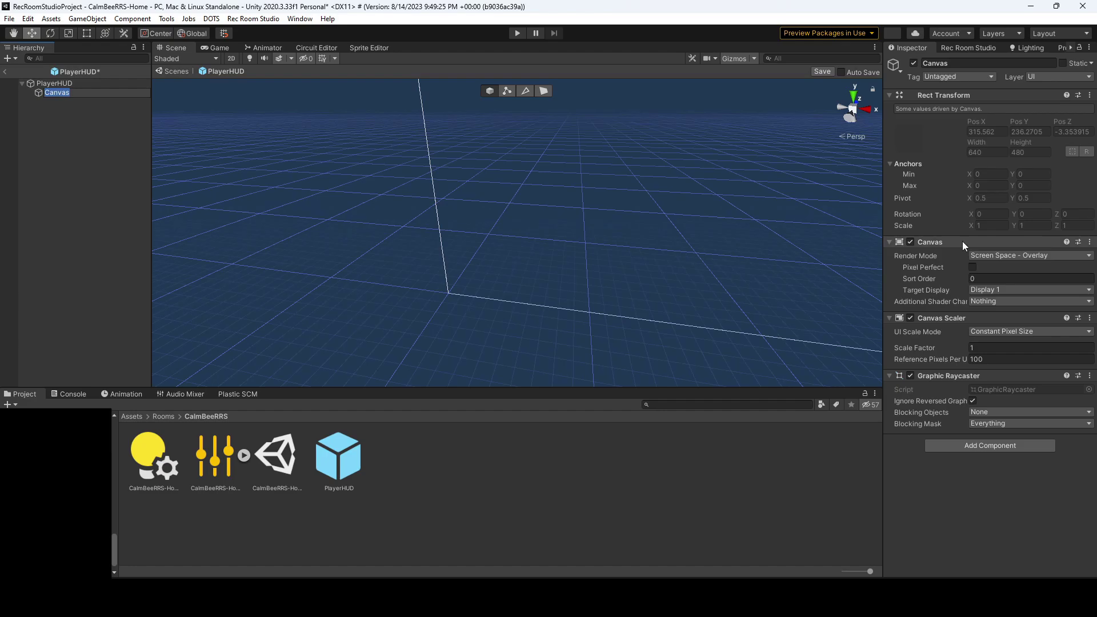
{"action": "left_click", "coordinate": [1006, 256]}
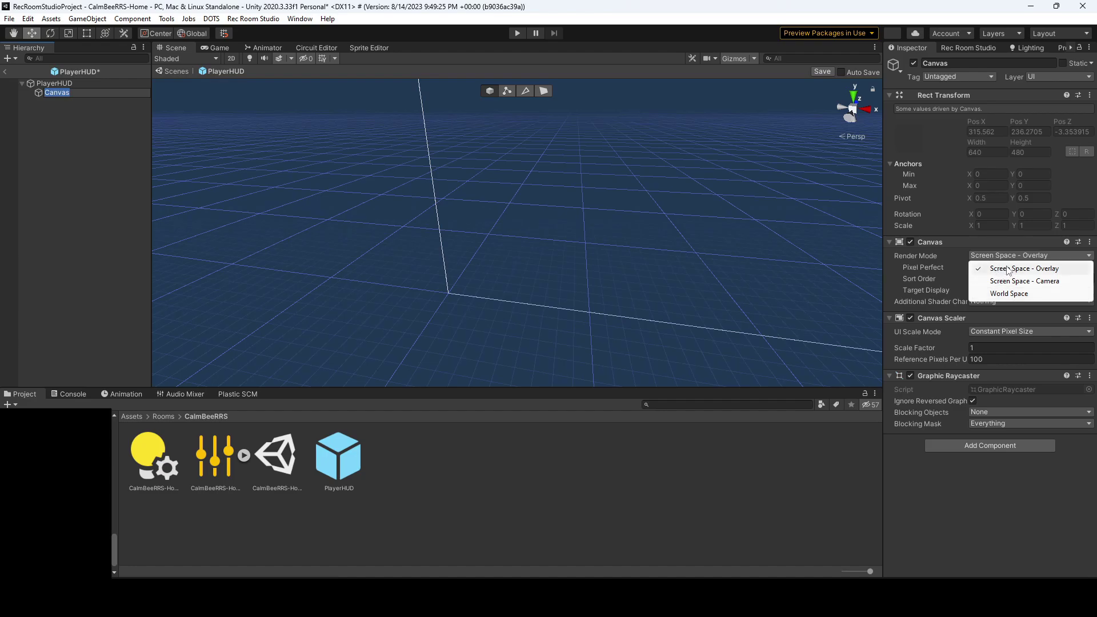
{"action": "left_click", "coordinate": [946, 255]}
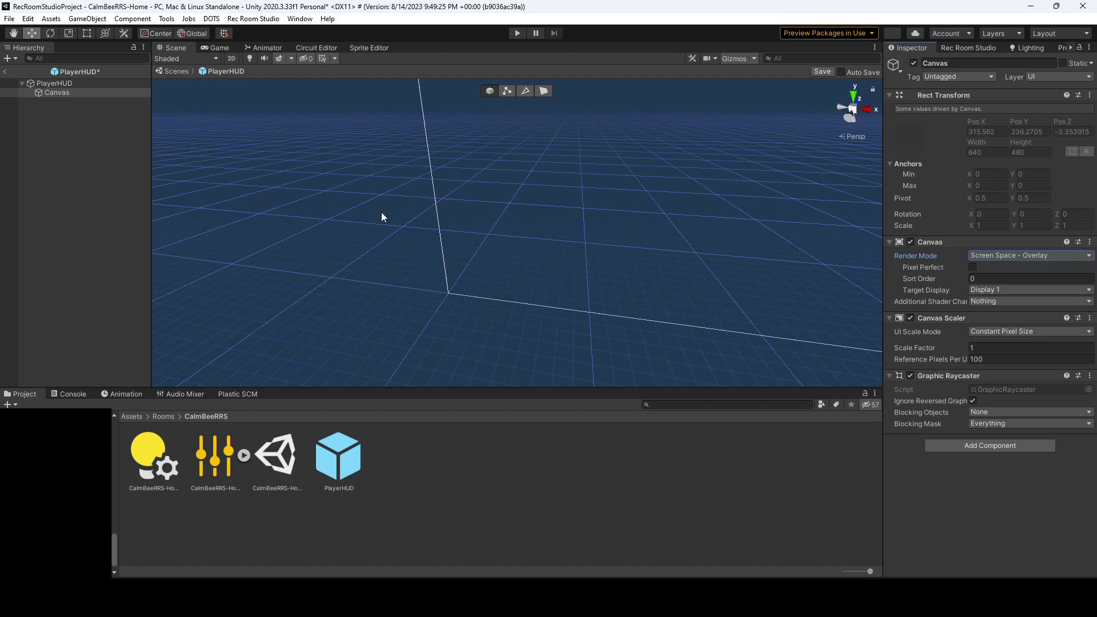
{"action": "right_click_drag", "start_coordinate": [383, 218], "coordinate": [601, 168]}
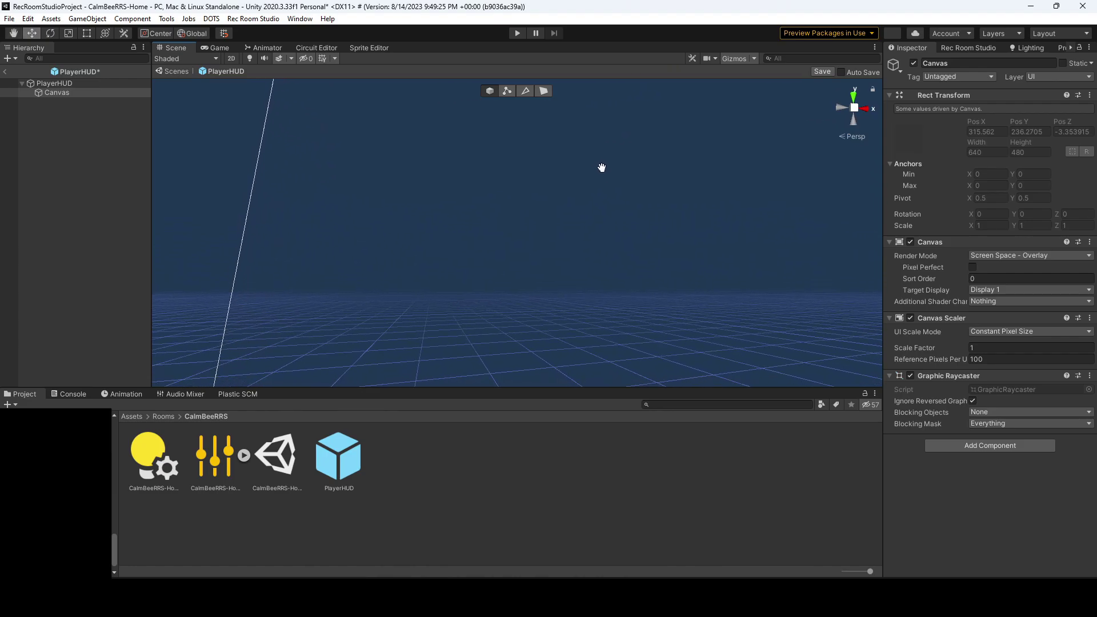
{"action": "right_click_drag", "start_coordinate": [495, 215], "coordinate": [453, 268]}
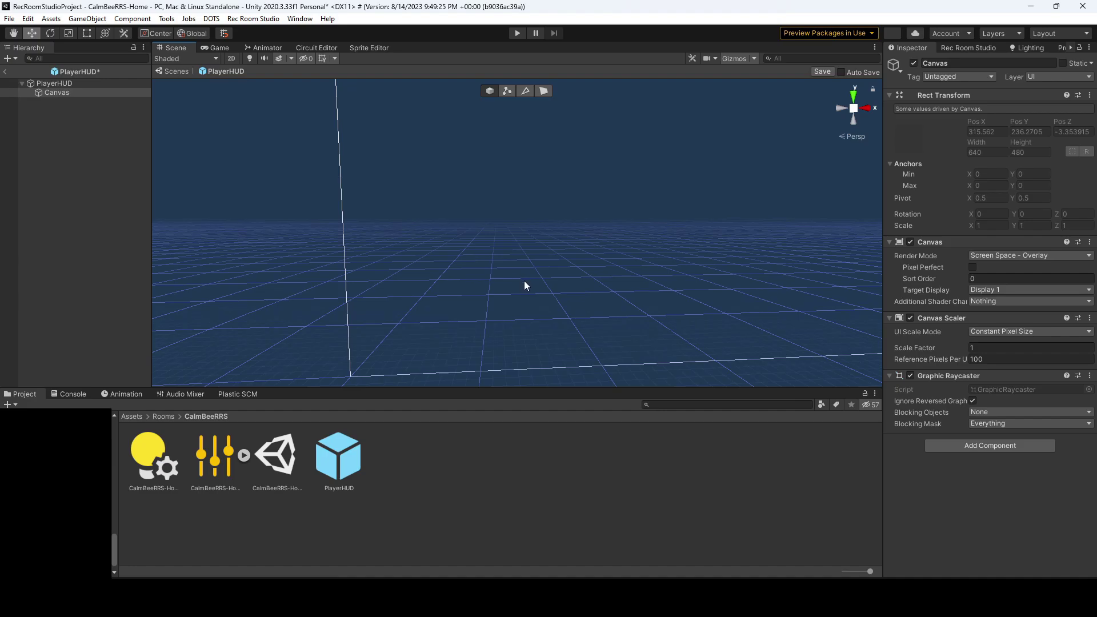
{"action": "middle_click_drag", "start_coordinate": [600, 276], "coordinate": [549, 292]}
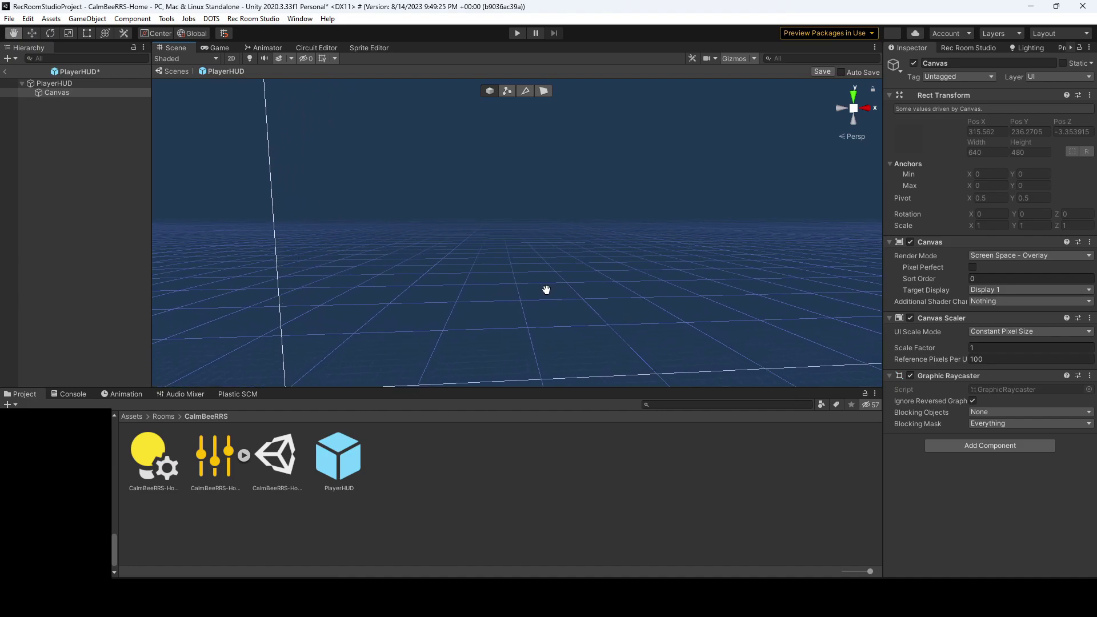
Step: Rename the Canvas to HealthBar and add a Rec Room Studio Hud Canvas component
{"action": "left_click", "coordinate": [67, 93]}
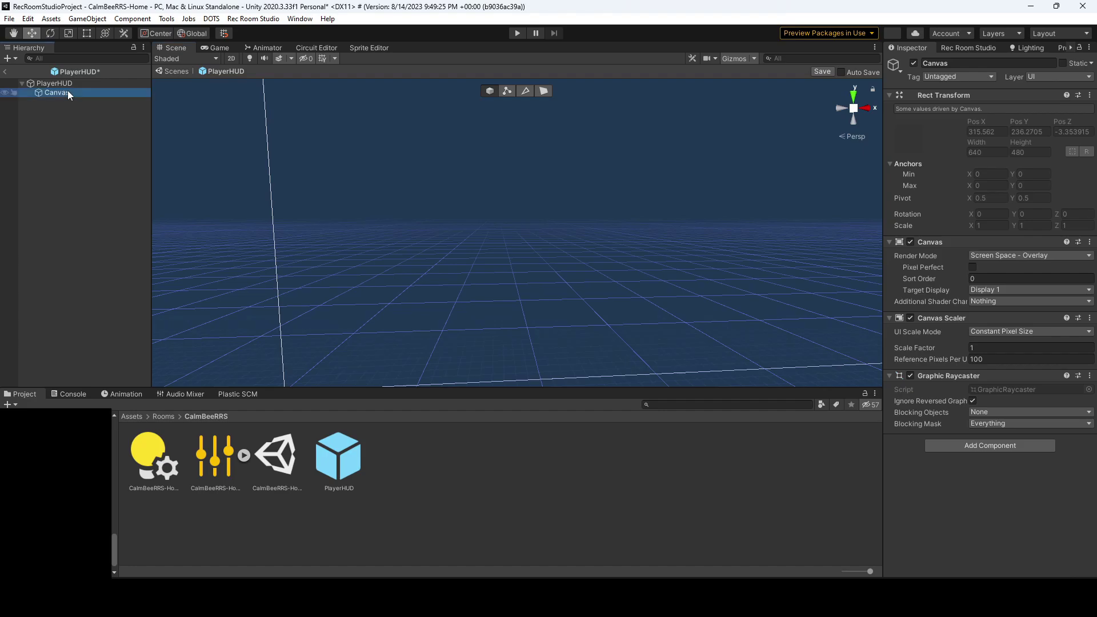
{"action": "left_click", "coordinate": [67, 93]}
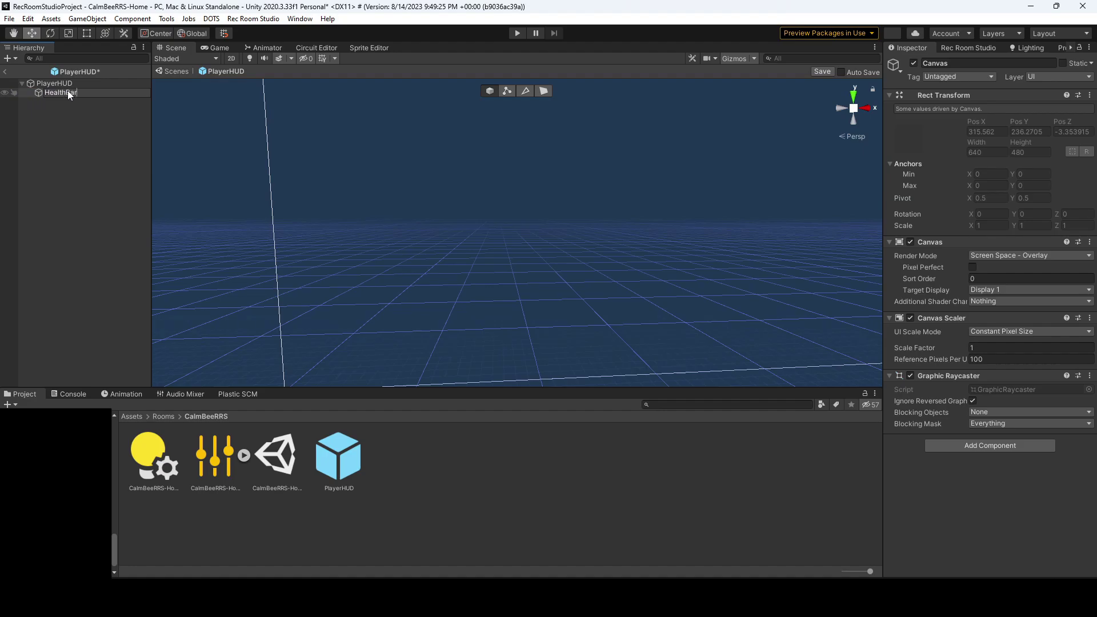
{"action": "key", "text": "Return"}
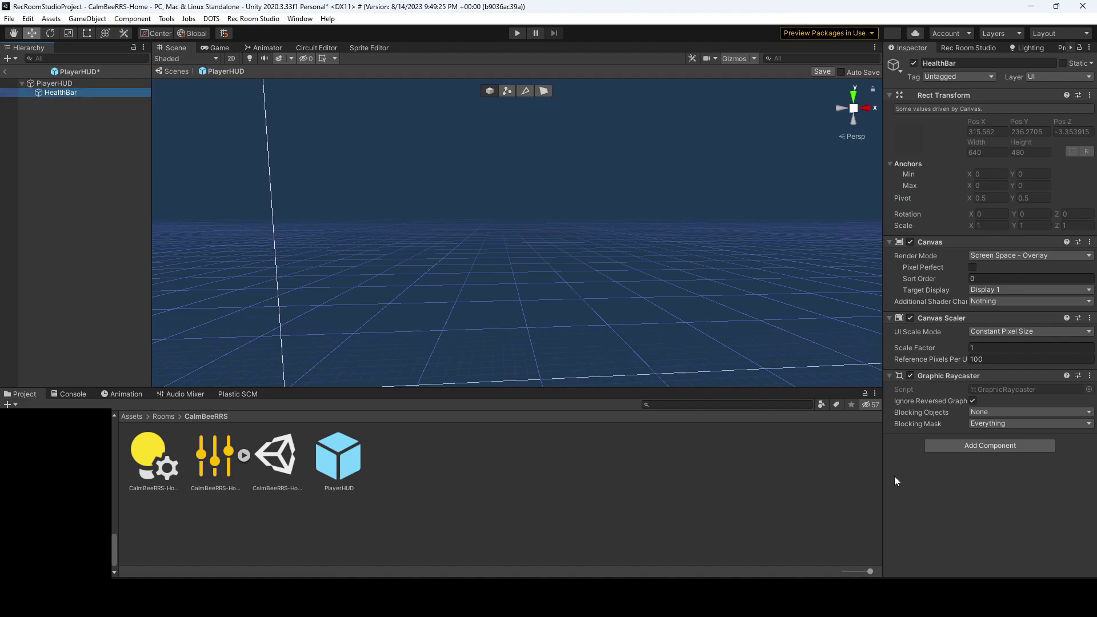
{"action": "left_click", "coordinate": [945, 448]}
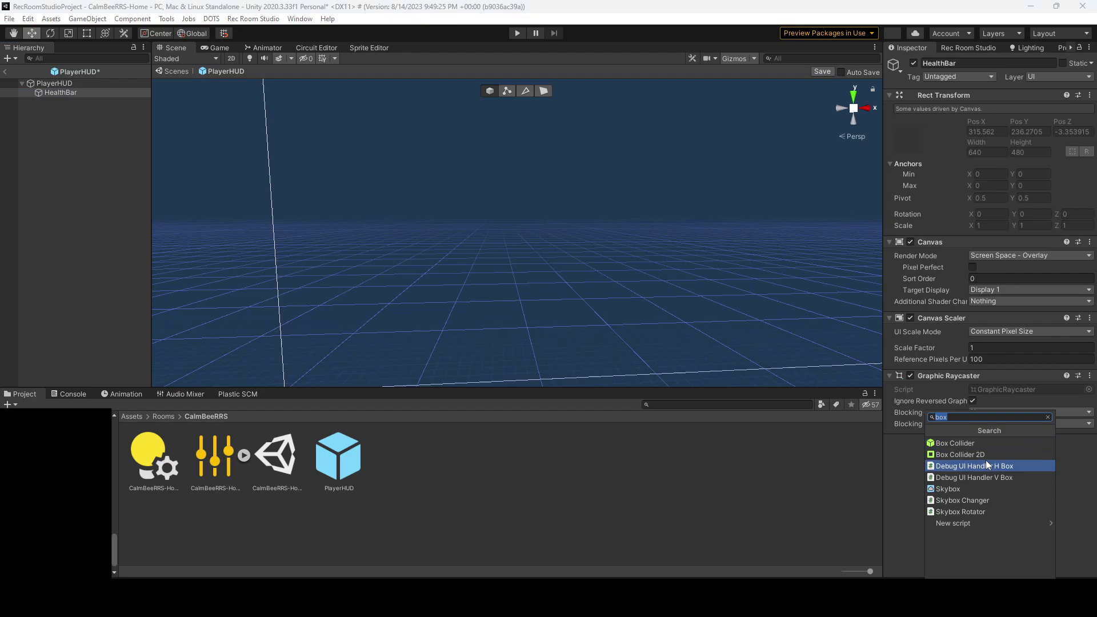
{"action": "type", "text": "re"}
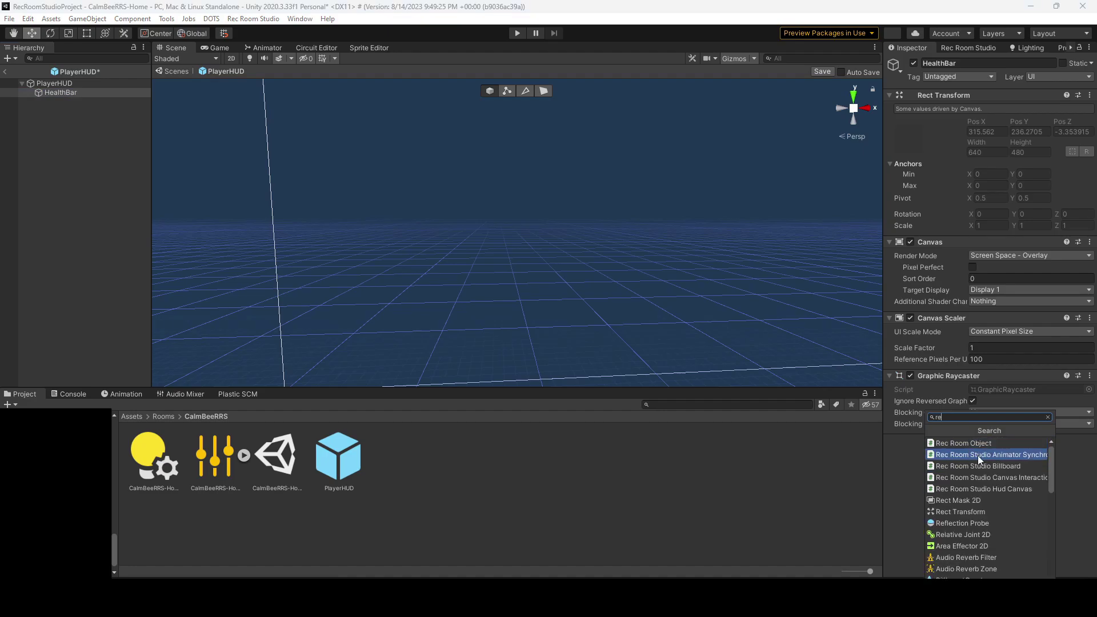
{"action": "left_click", "coordinate": [1007, 491]}
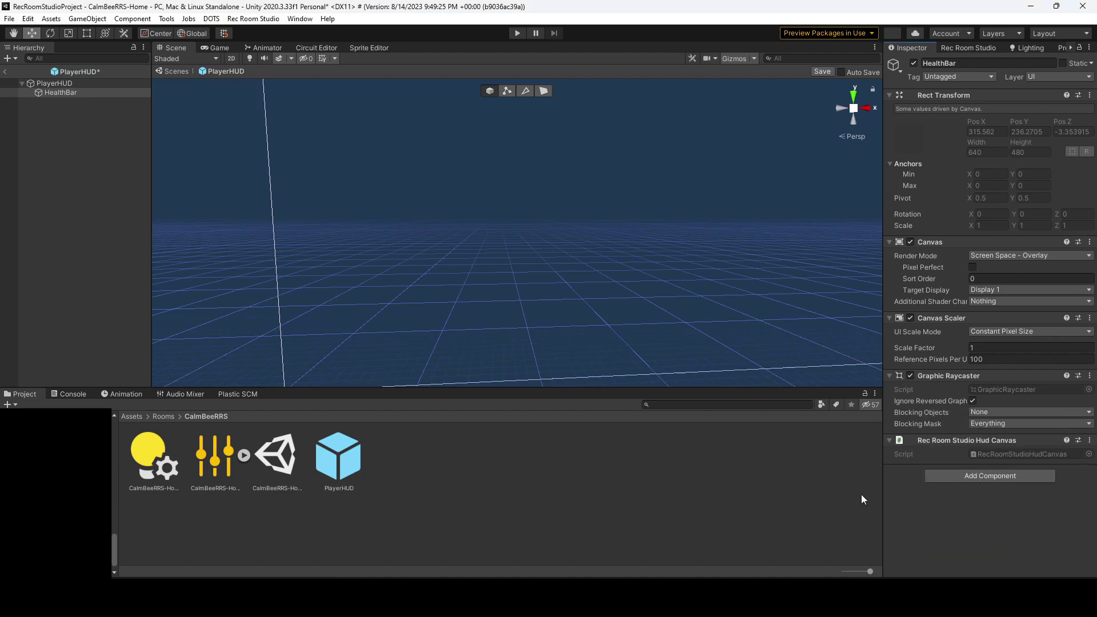
Step: Remove the Graphic Raycaster component from HealthBar
{"action": "left_click", "coordinate": [1091, 377]}
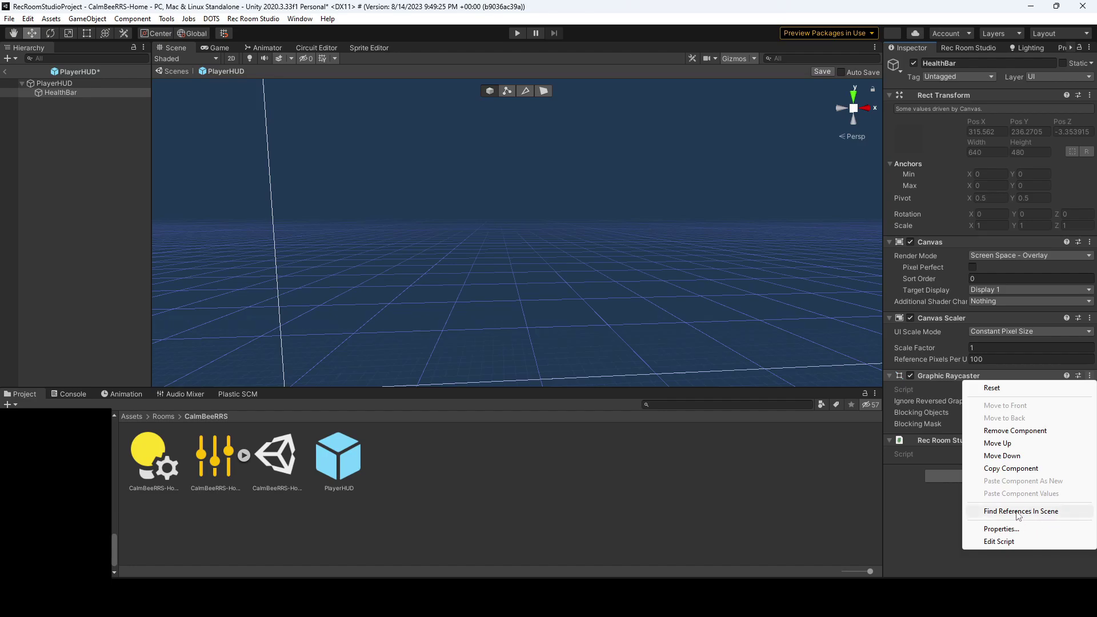
{"action": "left_click", "coordinate": [1032, 433]}
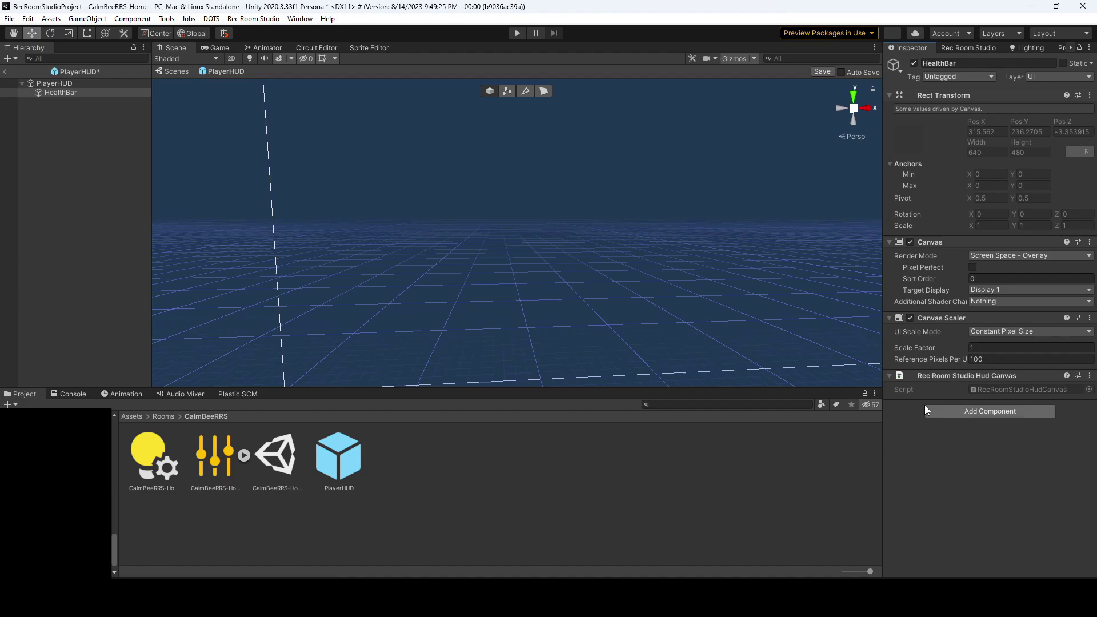
{"action": "left_click", "coordinate": [58, 118]}
{"action": "key", "text": "r"}
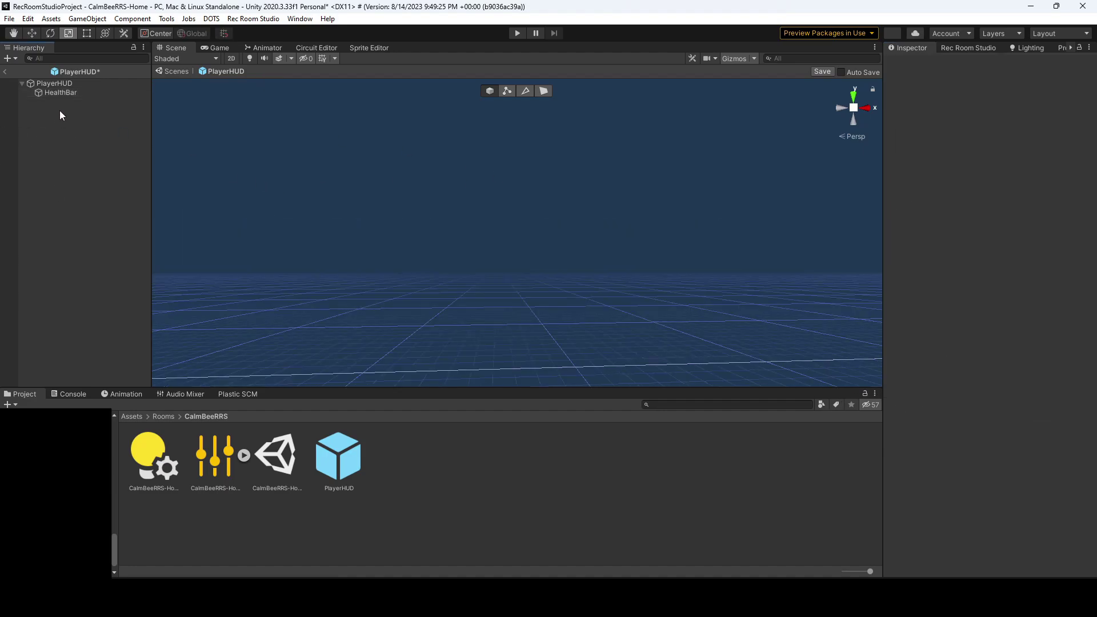
Step: Add a white image named Border under HealthBar and squash it vertically into a strip
{"action": "right_click", "coordinate": [60, 112]}
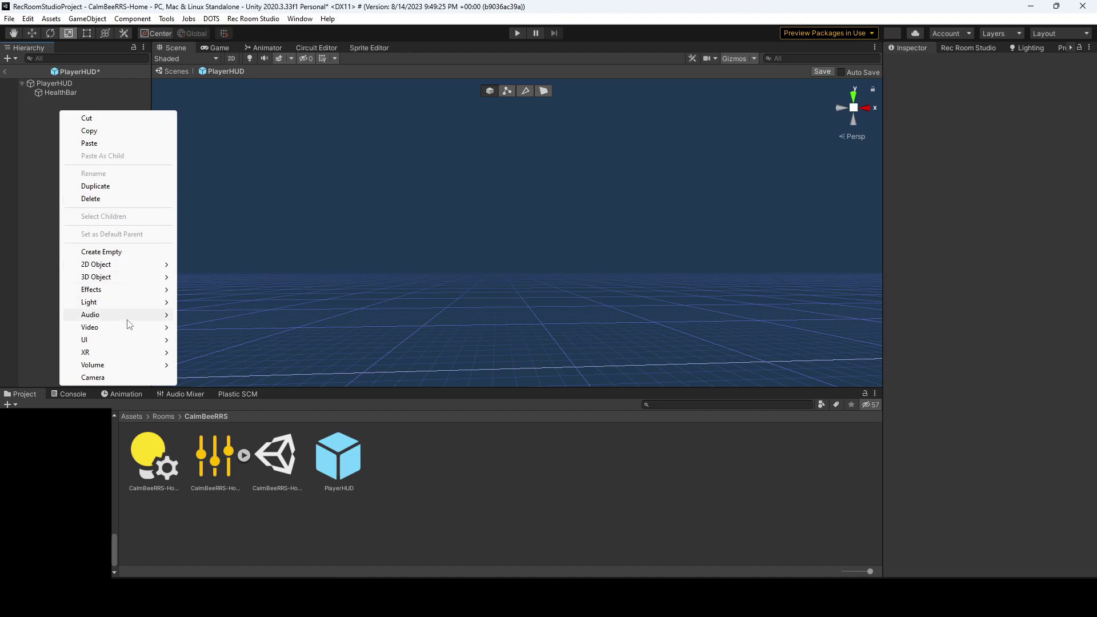
{"action": "mouse_move", "coordinate": [126, 339]}
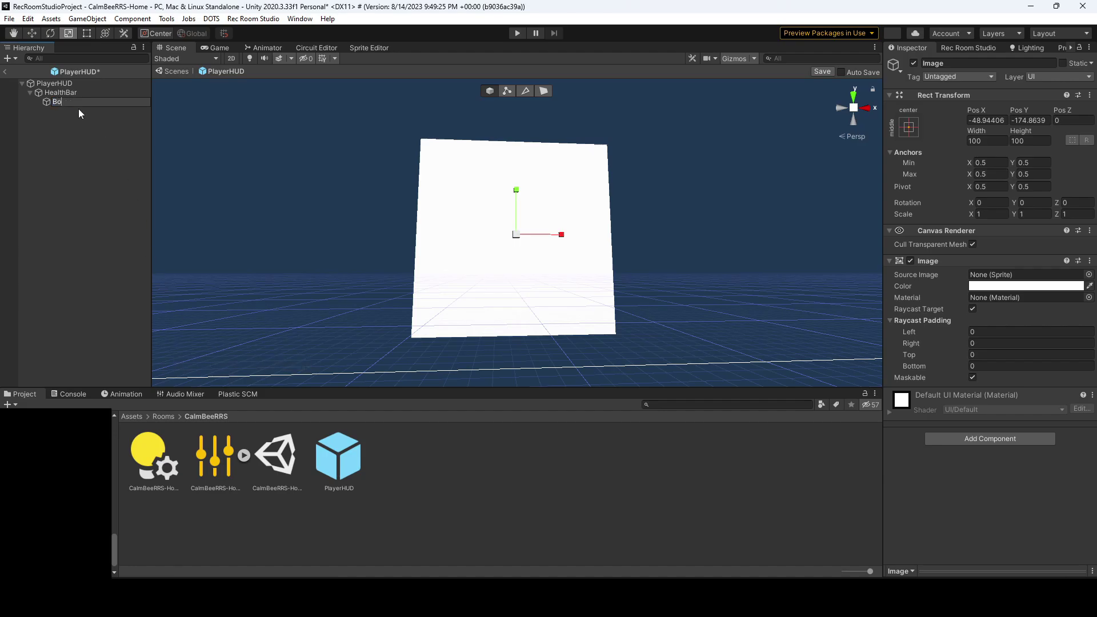
{"action": "type", "text": "er"}
{"action": "key", "text": "Return"}
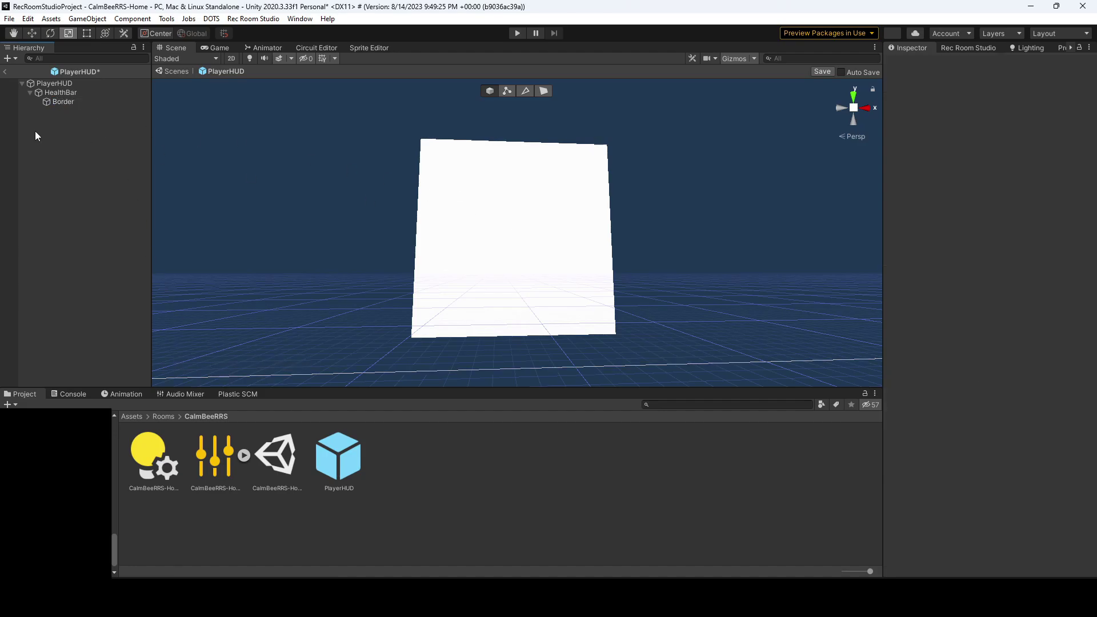
{"action": "left_click_drag", "start_coordinate": [516, 192], "coordinate": [524, 263]}
{"action": "key", "text": "w"}
{"action": "scroll", "coordinate": [509, 285], "scroll_direction": "down", "scroll_amount": 4}
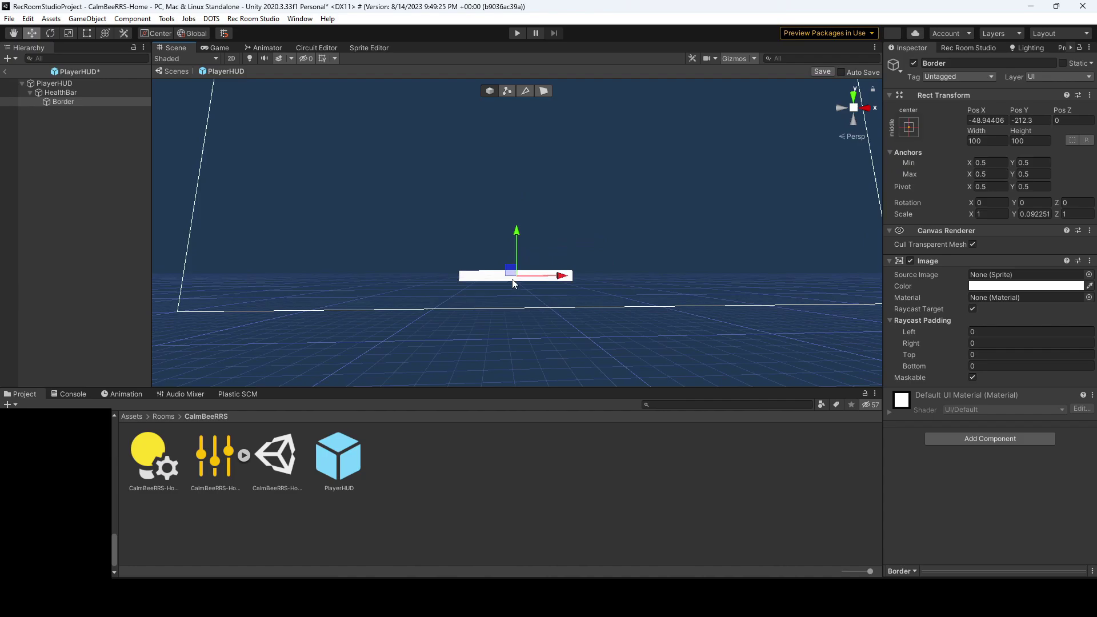
{"action": "middle_click_drag", "start_coordinate": [507, 290], "coordinate": [499, 328]}
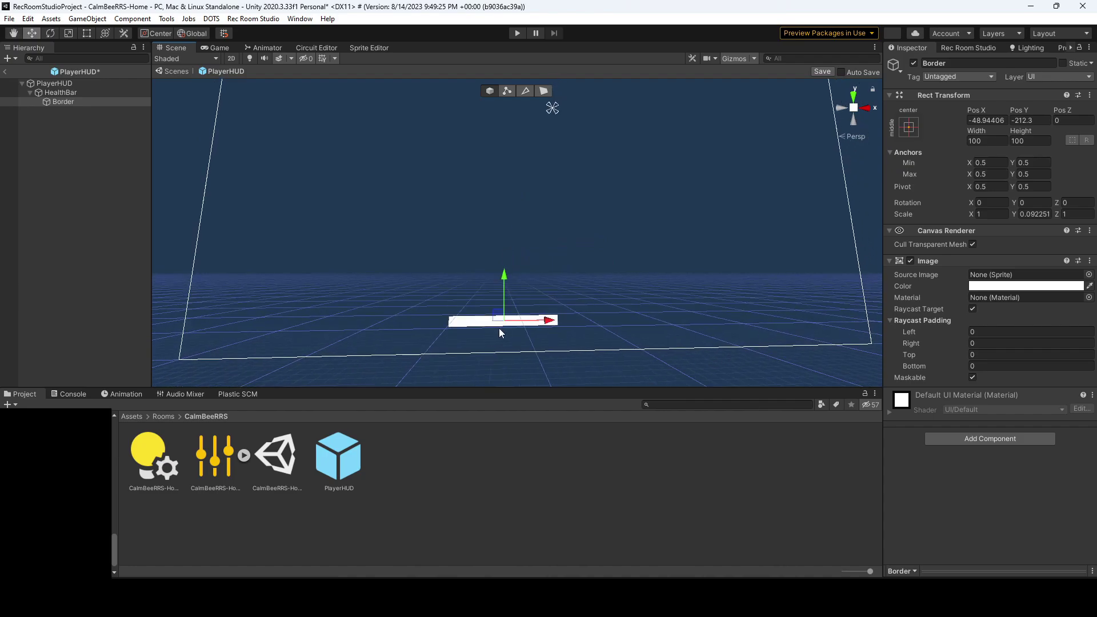
Step: Give Border the Square sprite and scale it to 1.8371 by about 0.111 as a thin bar
{"action": "left_click", "coordinate": [1089, 275]}
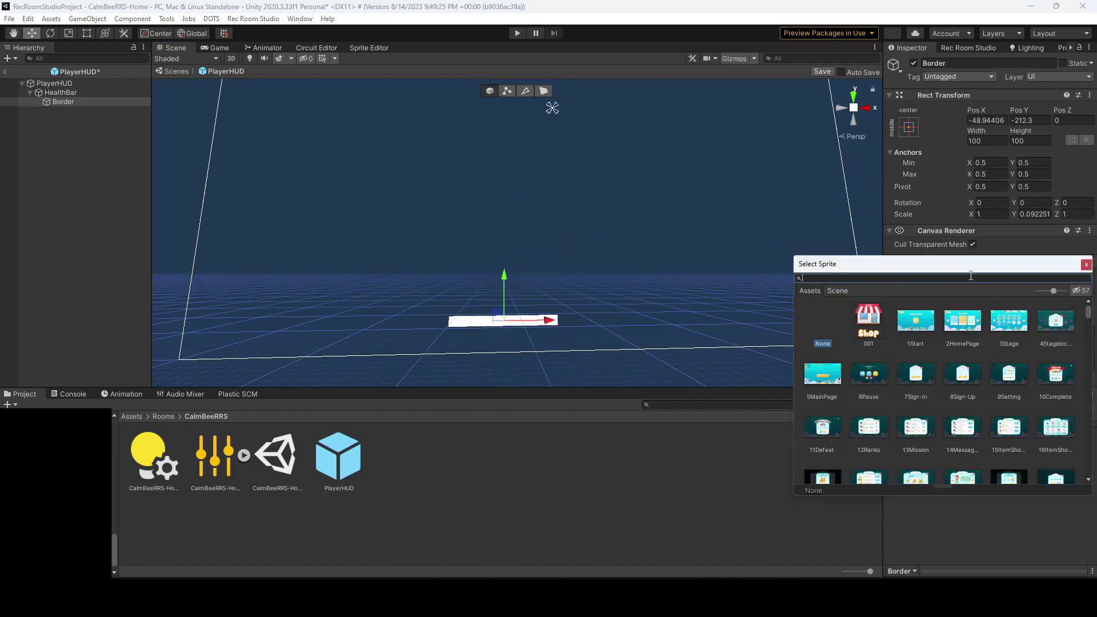
{"action": "type", "text": "sq"}
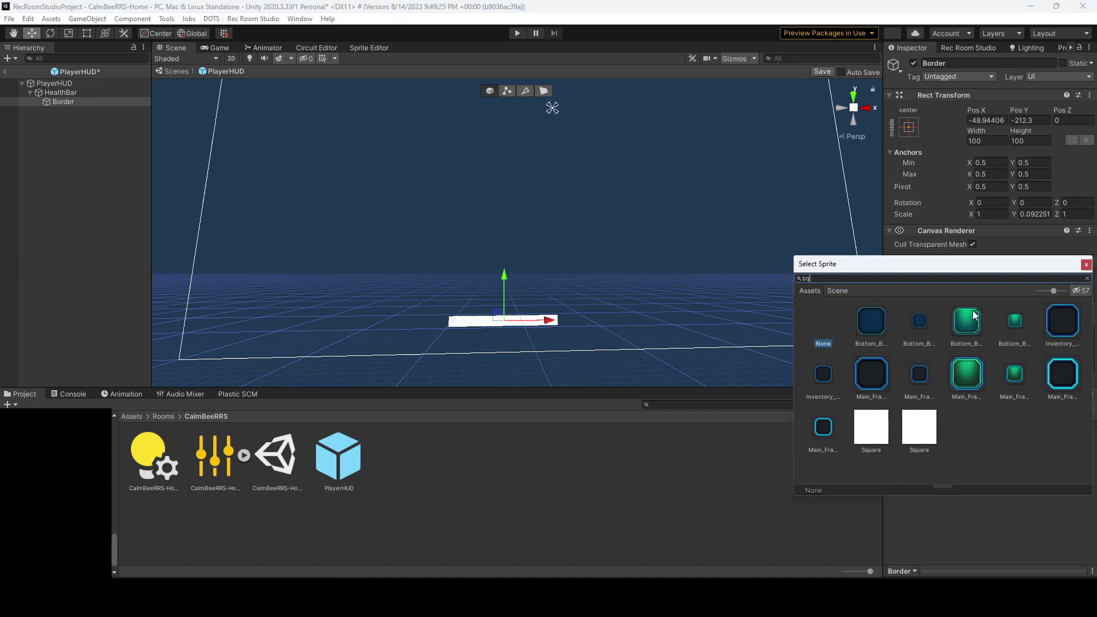
{"action": "double_click", "coordinate": [869, 433]}
{"action": "key", "text": "e"}
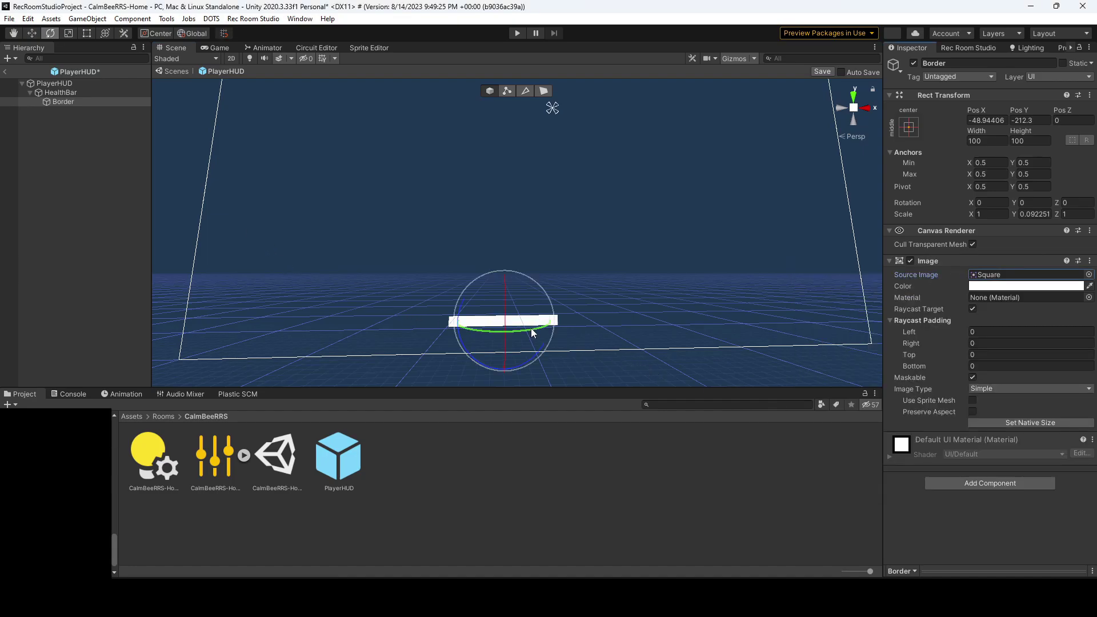
{"action": "key", "text": "r"}
{"action": "left_click_drag", "start_coordinate": [550, 321], "coordinate": [580, 321]}
{"action": "left_click_drag", "start_coordinate": [506, 276], "coordinate": [506, 265]}
{"action": "scroll", "coordinate": [481, 323], "scroll_direction": "up", "scroll_amount": 3}
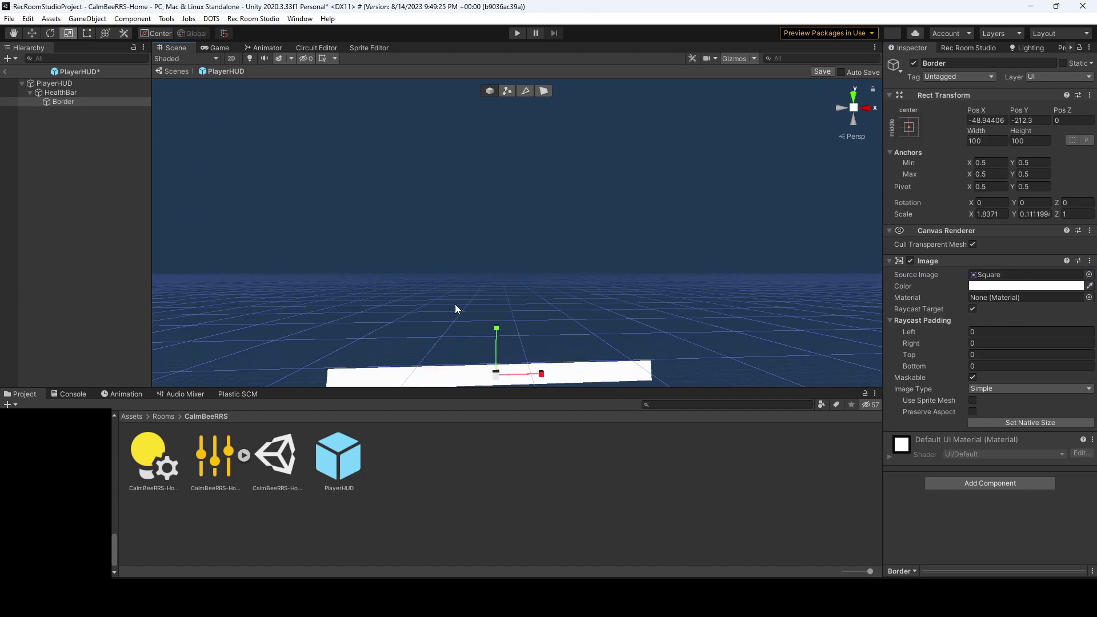
{"action": "middle_click_drag", "start_coordinate": [455, 309], "coordinate": [472, 234]}
{"action": "scroll", "coordinate": [473, 235], "scroll_direction": "up", "scroll_amount": 2}
{"action": "left_click", "coordinate": [1005, 285]}
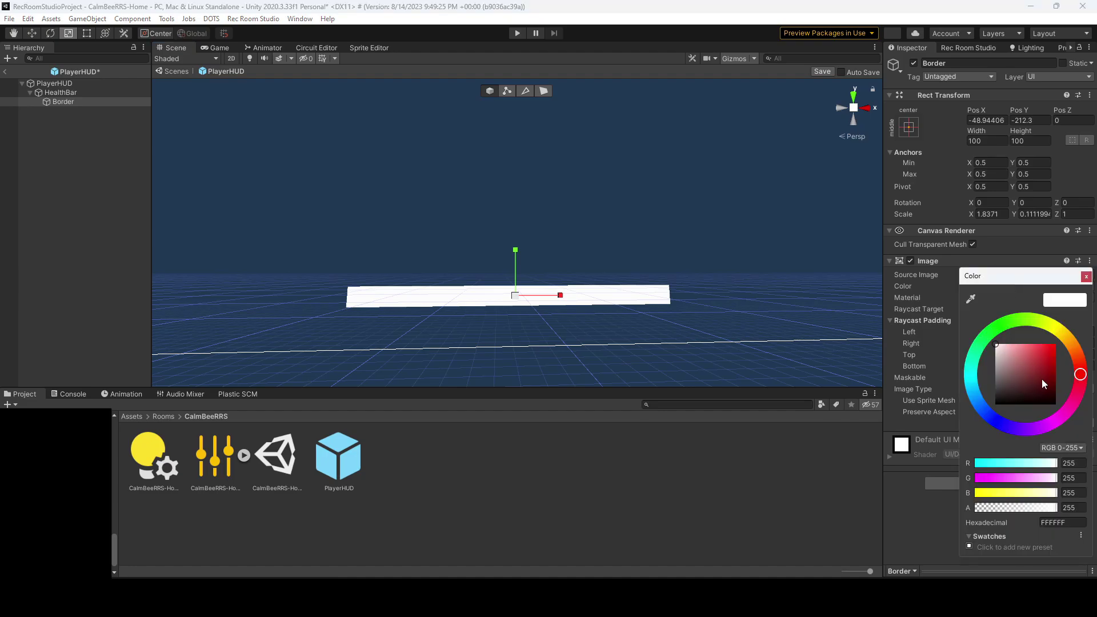
Step: Make the Border black and duplicate it as a new image named Red
{"action": "left_click_drag", "start_coordinate": [1041, 379], "coordinate": [1052, 417]}
{"action": "left_click", "coordinate": [54, 102]}
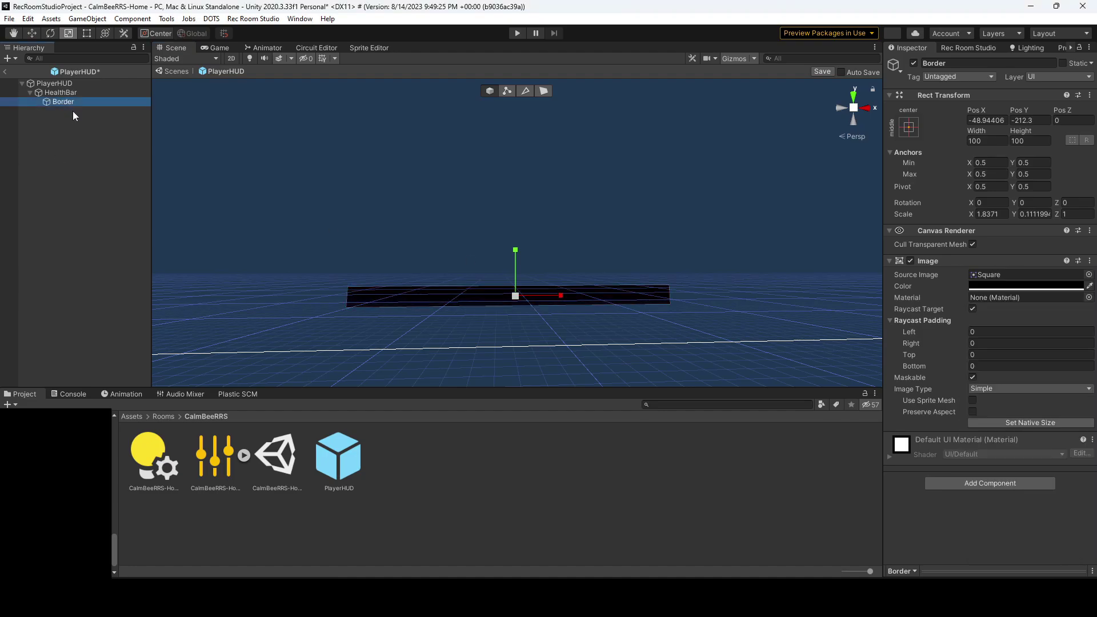
{"action": "key", "text": "ctrl+d"}
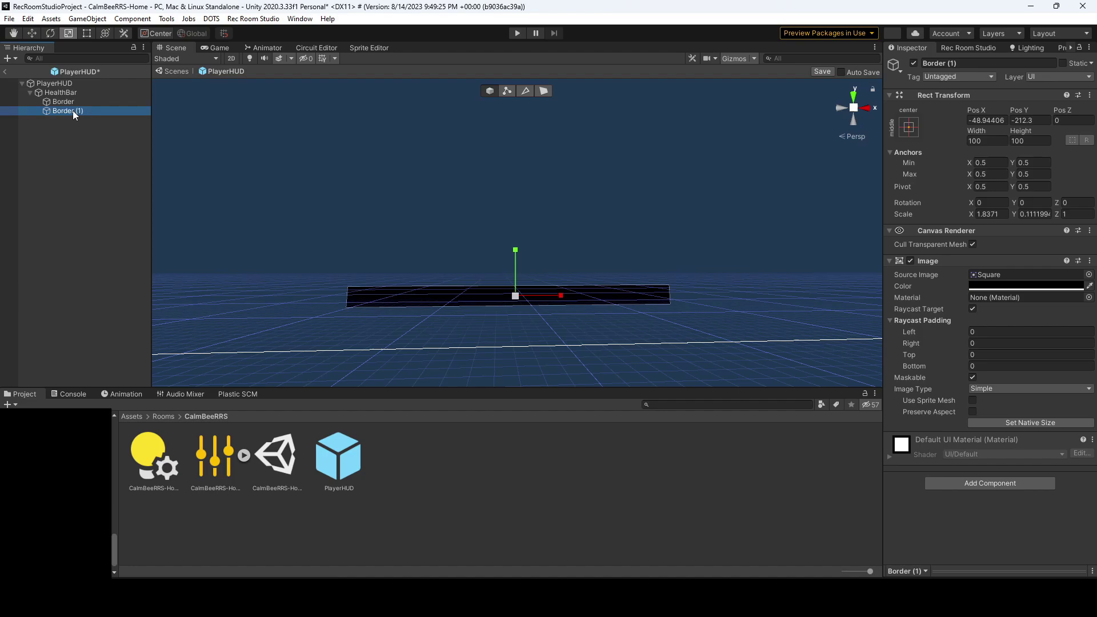
{"action": "left_click", "coordinate": [61, 110]}
{"action": "type", "text": "Red"}
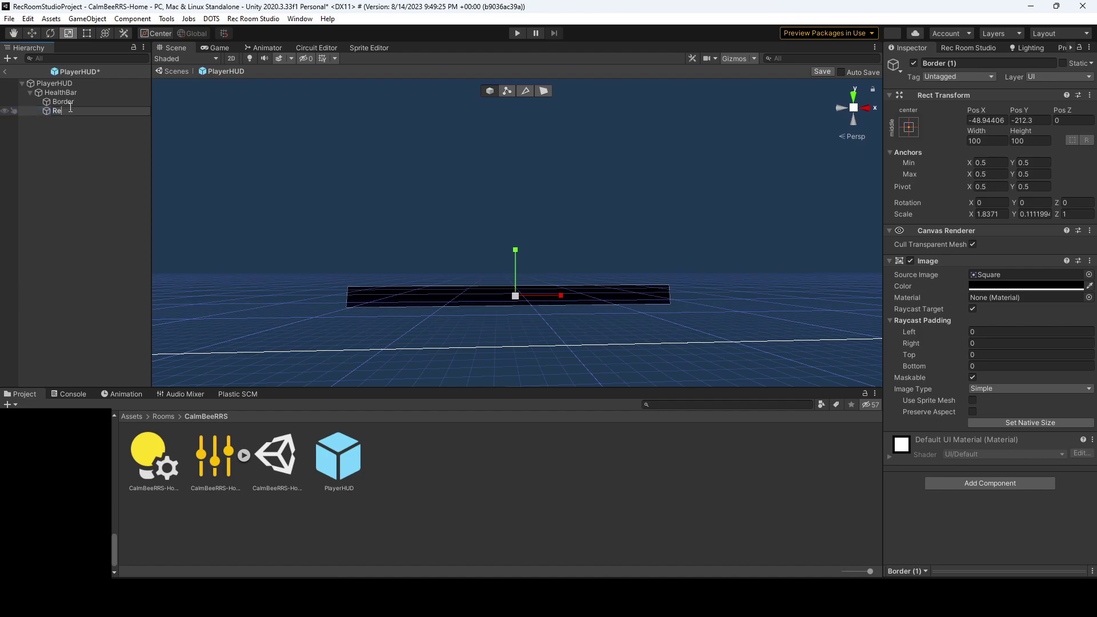
{"action": "key", "text": "Return"}
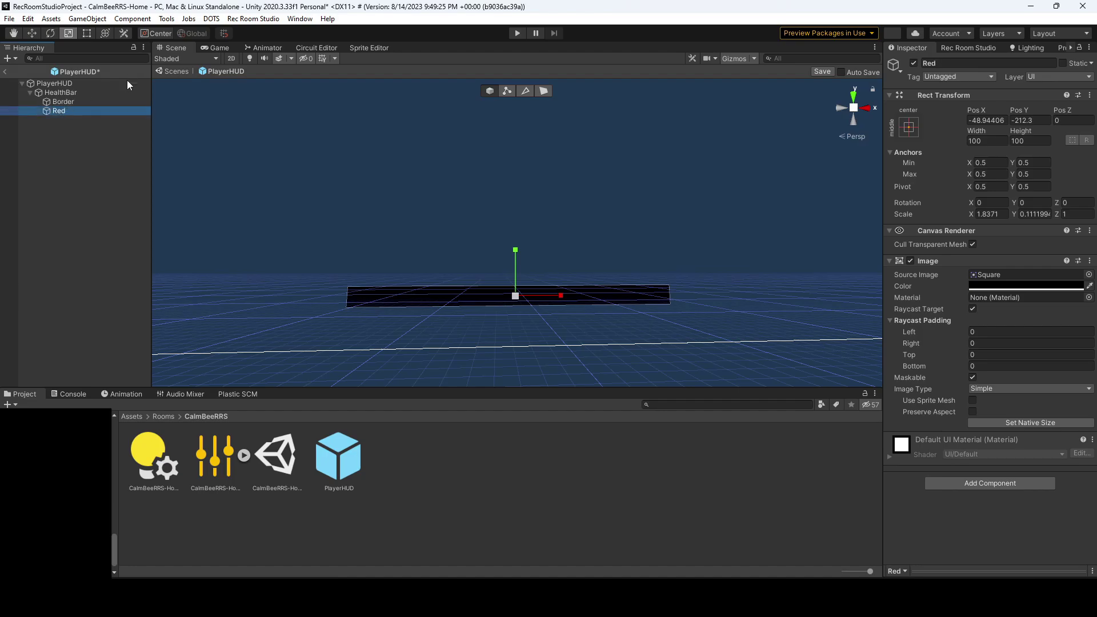
Step: Colour Red FD0202 and scale it to 1.791246 by 0.080887, leaving a black outline
{"action": "left_click", "coordinate": [1008, 290]}
{"action": "left_click_drag", "start_coordinate": [1041, 347], "coordinate": [1056, 347]}
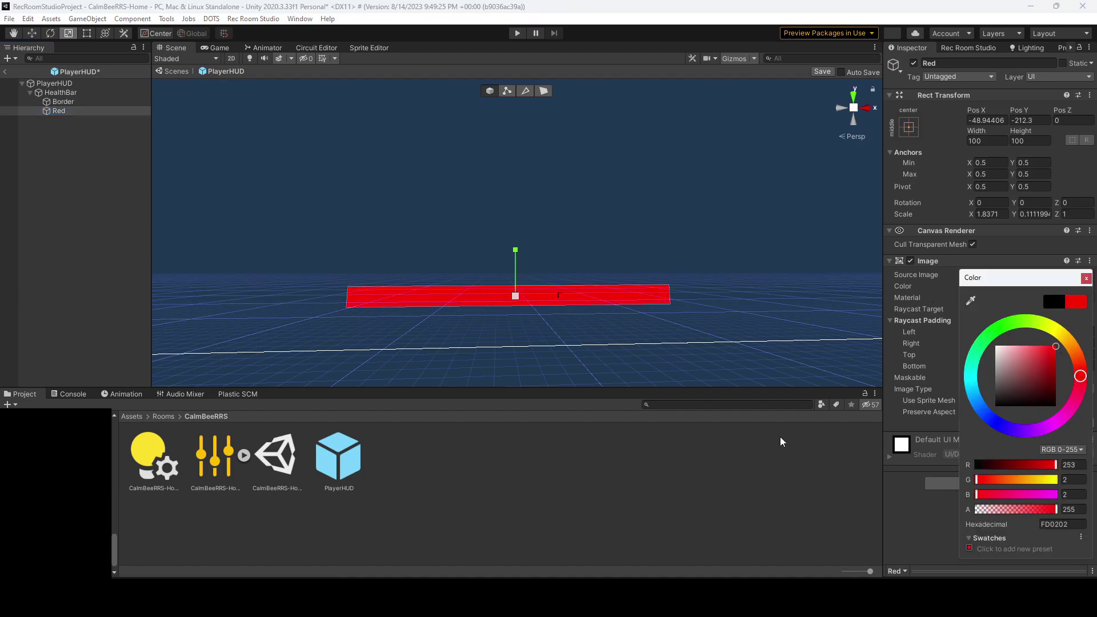
{"action": "left_click", "coordinate": [86, 112]}
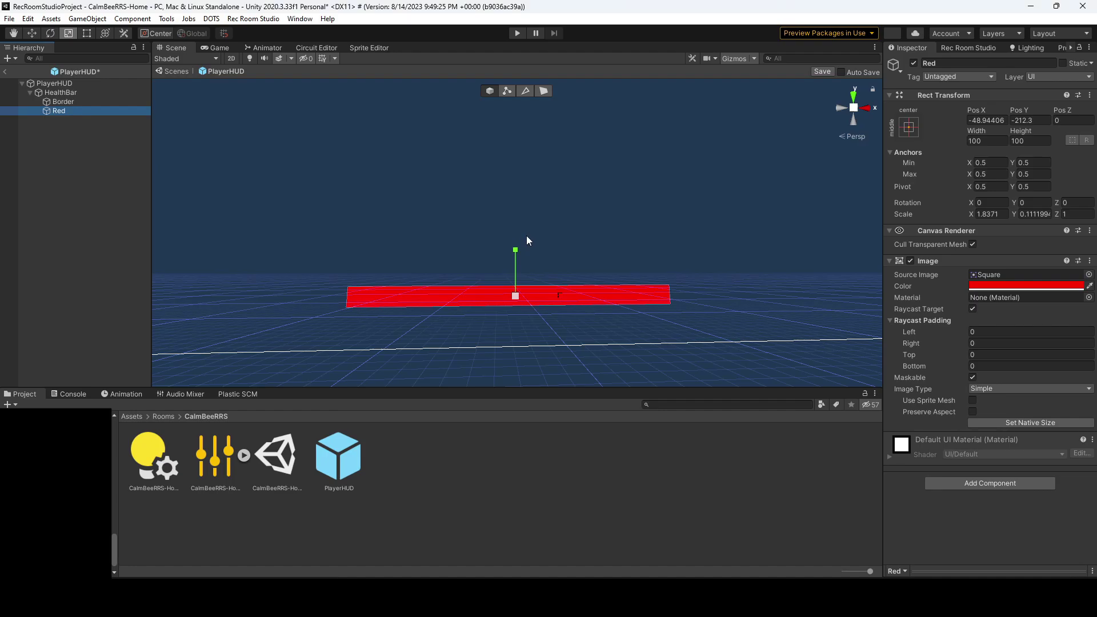
{"action": "left_click_drag", "start_coordinate": [515, 254], "coordinate": [553, 293]}
{"action": "left_click_drag", "start_coordinate": [514, 252], "coordinate": [513, 253]}
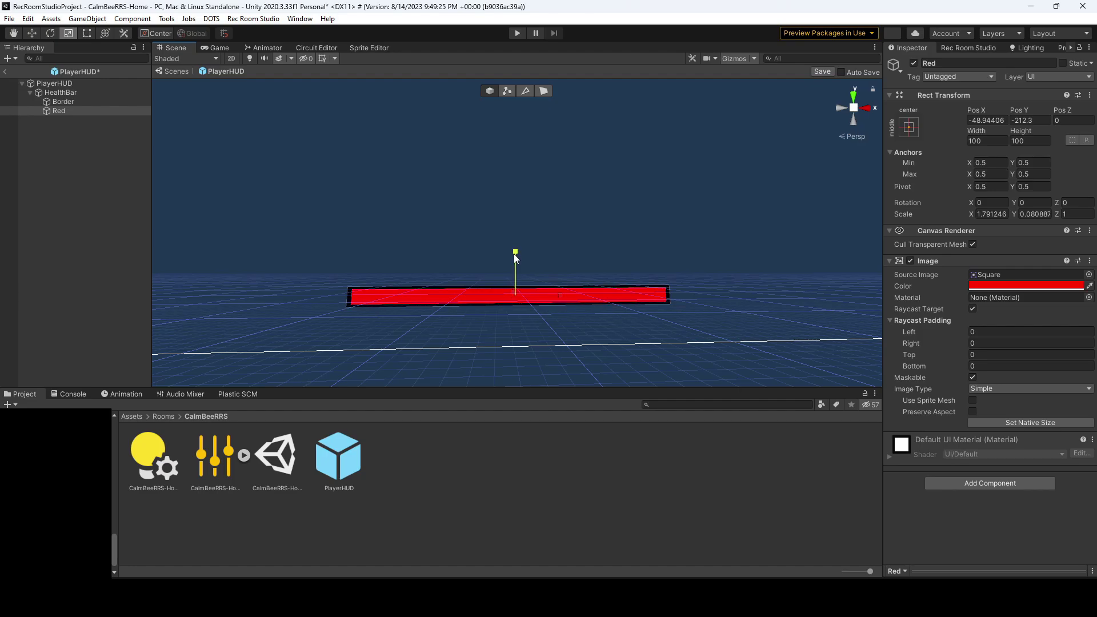
{"action": "scroll", "coordinate": [492, 279], "scroll_direction": "up", "scroll_amount": 3}
{"action": "middle_click_drag", "start_coordinate": [422, 285], "coordinate": [413, 195]}
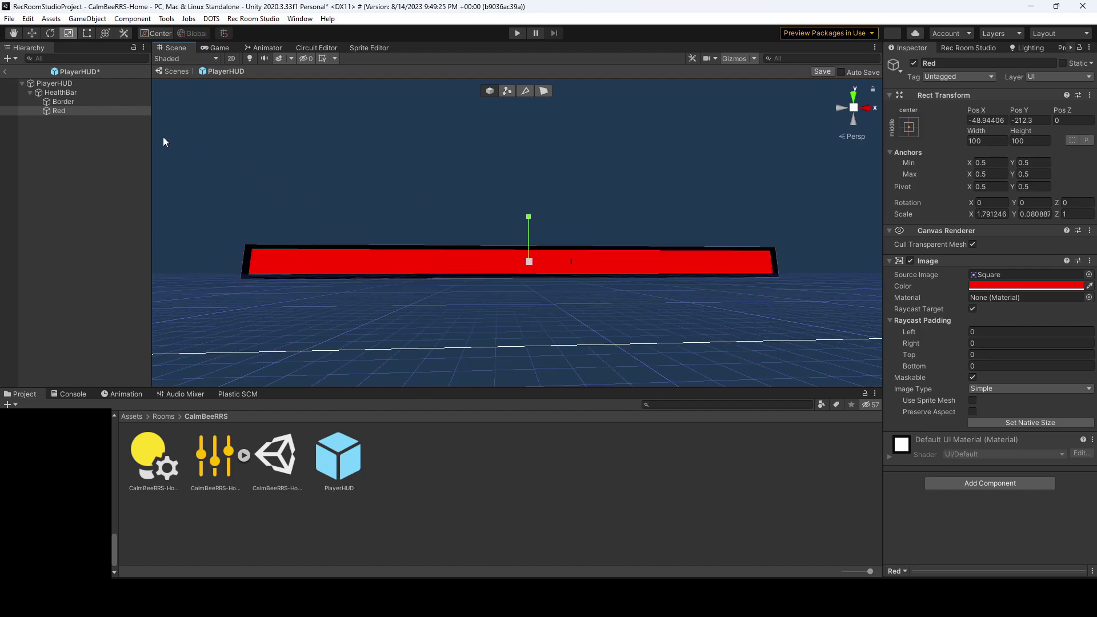
Step: Duplicate the Red bar as Green and colour it bright green over the red
{"action": "left_click", "coordinate": [58, 110]}
{"action": "key", "text": "ctrl+d"}
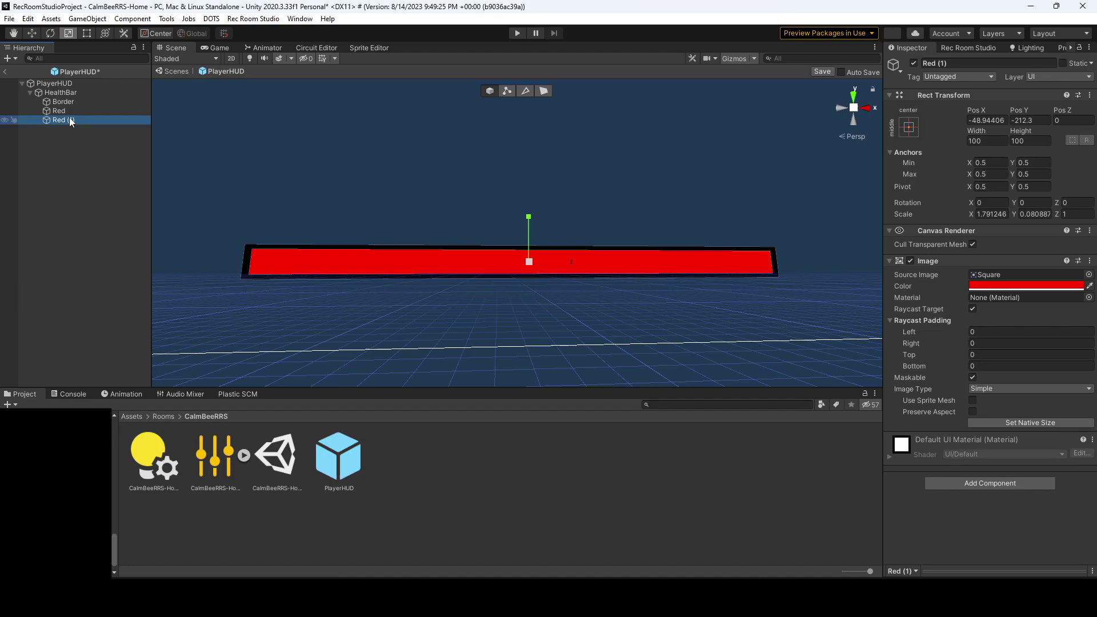
{"action": "left_click", "coordinate": [70, 120]}
{"action": "type", "text": "Green"}
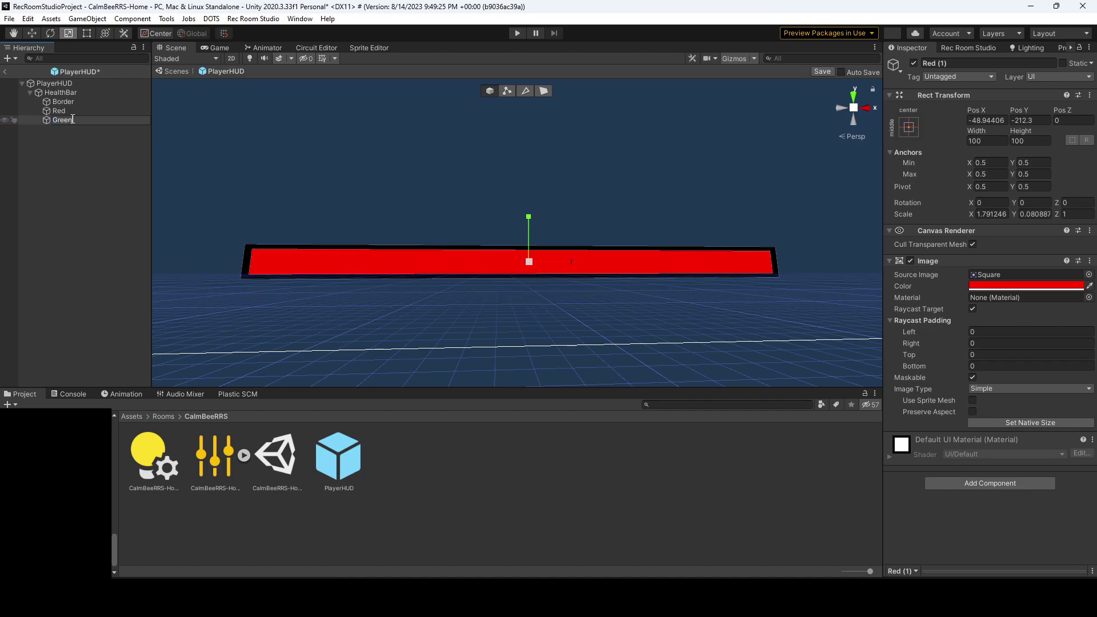
{"action": "key", "text": "Return"}
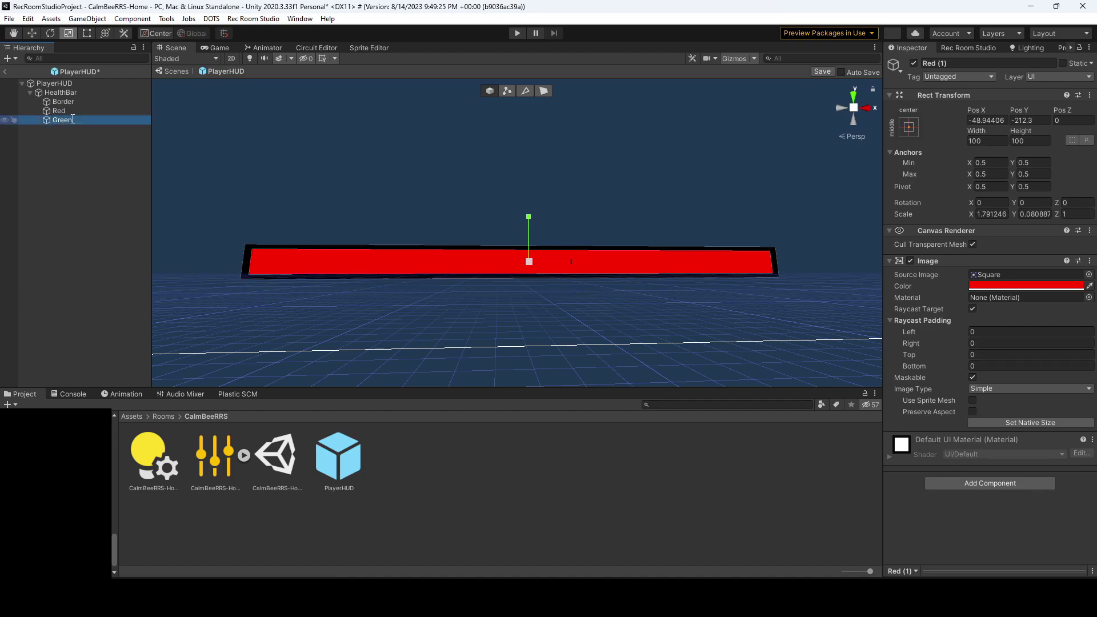
{"action": "left_click", "coordinate": [991, 285]}
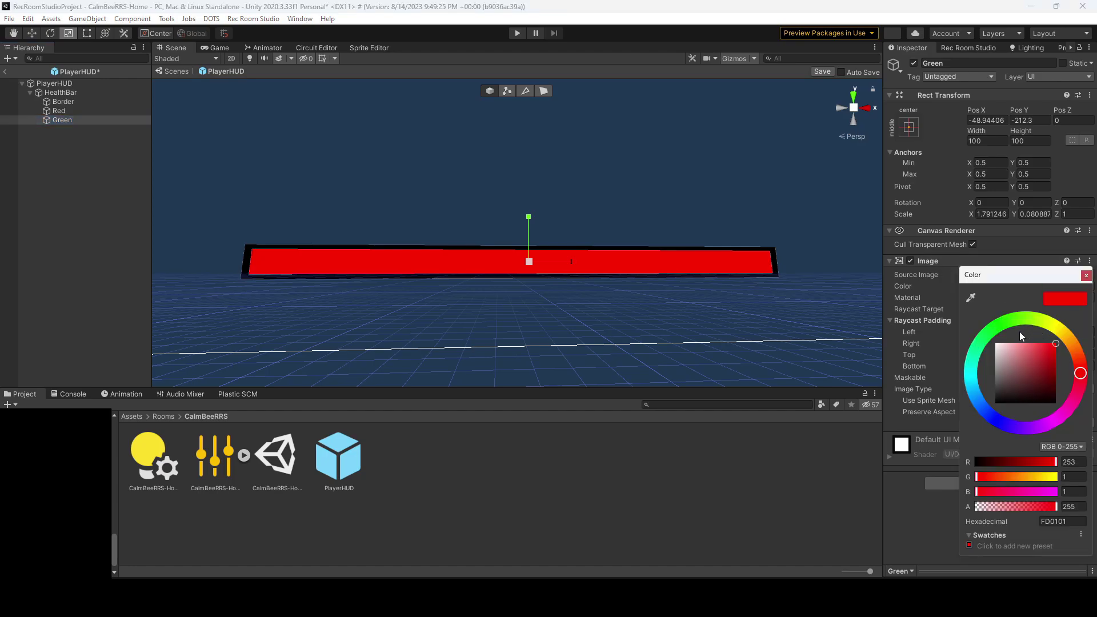
{"action": "left_click", "coordinate": [1001, 326]}
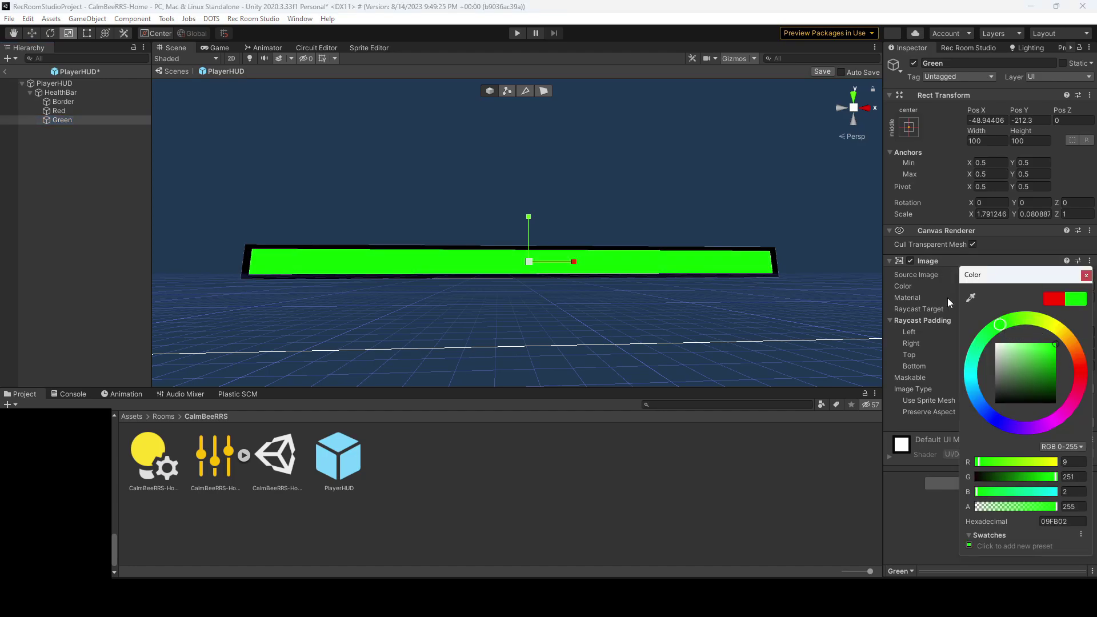
{"action": "left_click", "coordinate": [1016, 249]}
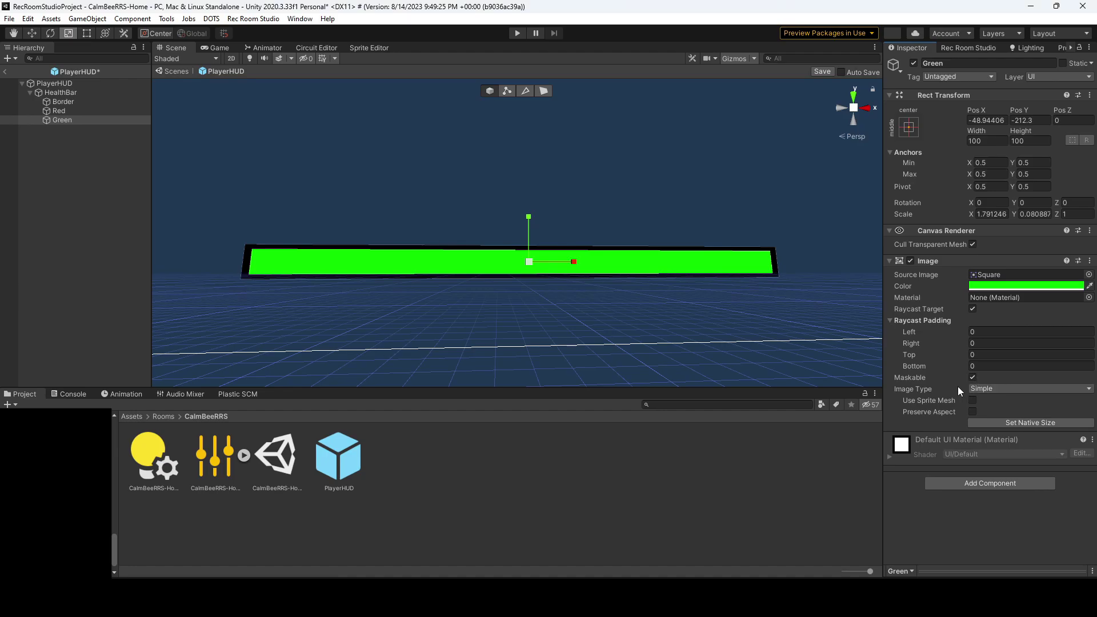
Step: Make Green a Filled image, Horizontal from Left, testing Fill Amount at 0 then restoring 1
{"action": "left_click", "coordinate": [983, 389]}
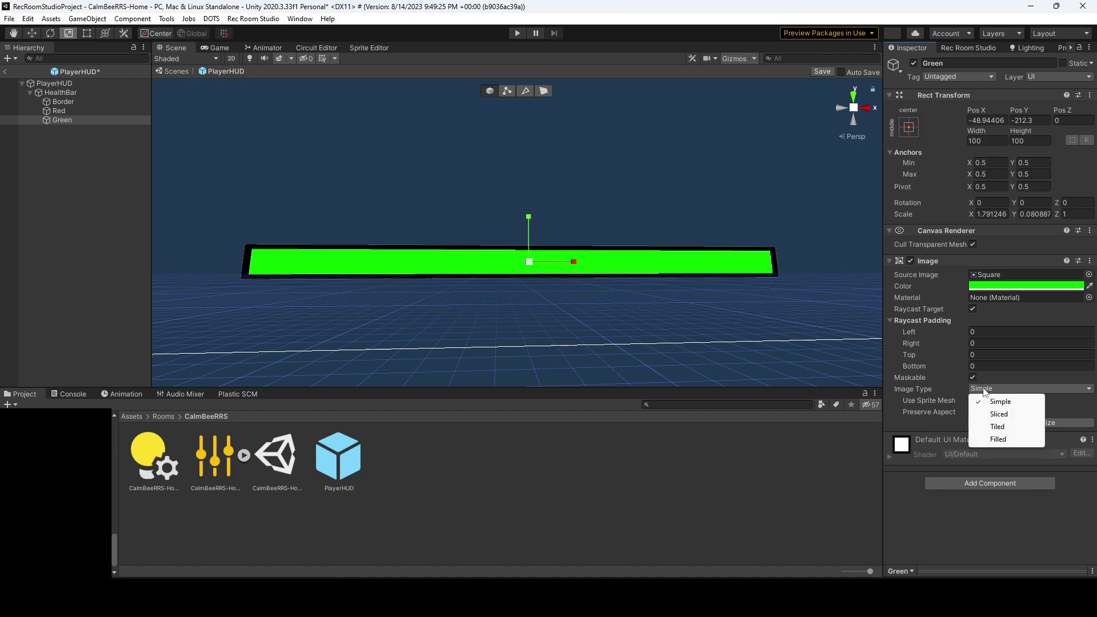
{"action": "left_click", "coordinate": [999, 440]}
{"action": "mouse_move", "coordinate": [1062, 423]}
{"action": "left_mouse_down"}
{"action": "mouse_move", "coordinate": [1043, 423]}
{"action": "mouse_move", "coordinate": [1061, 421]}
{"action": "left_mouse_up"}
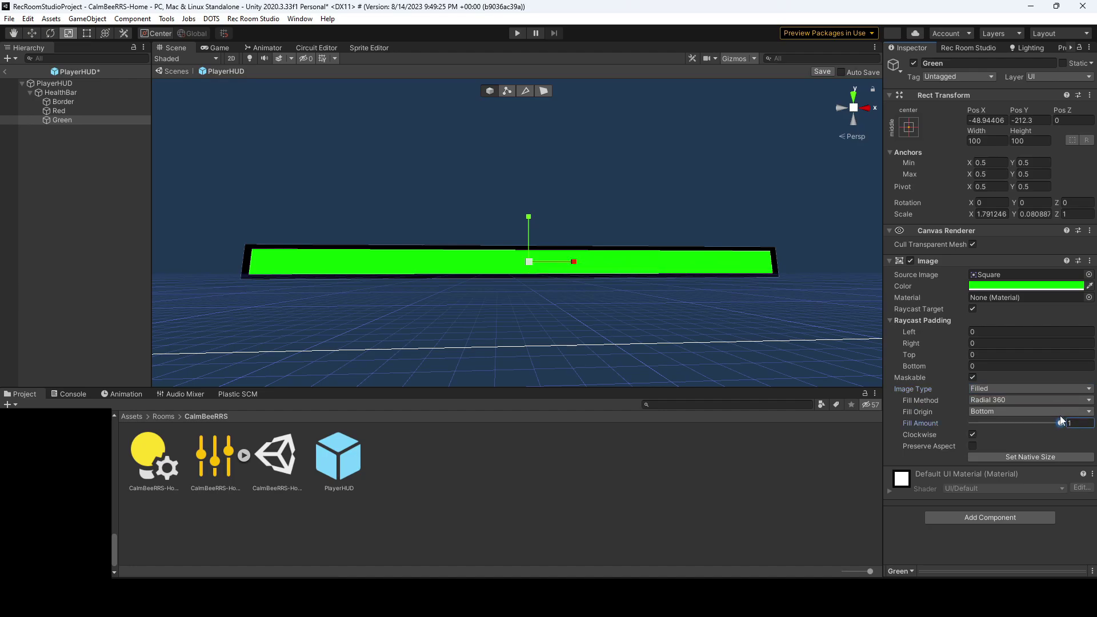
{"action": "left_click", "coordinate": [1023, 400]}
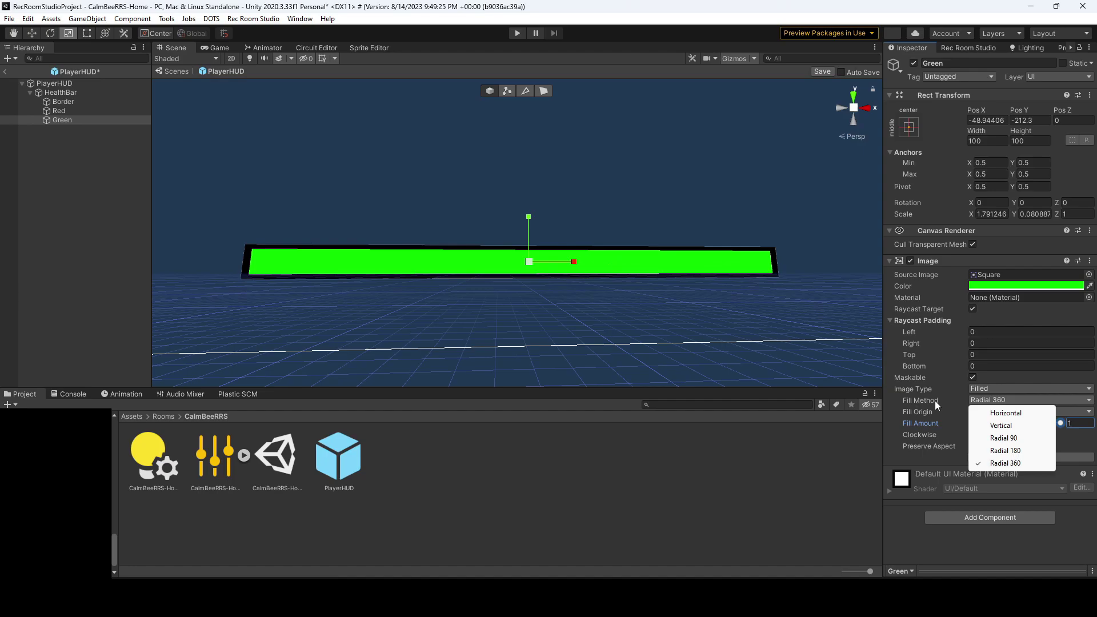
{"action": "left_click", "coordinate": [1018, 416]}
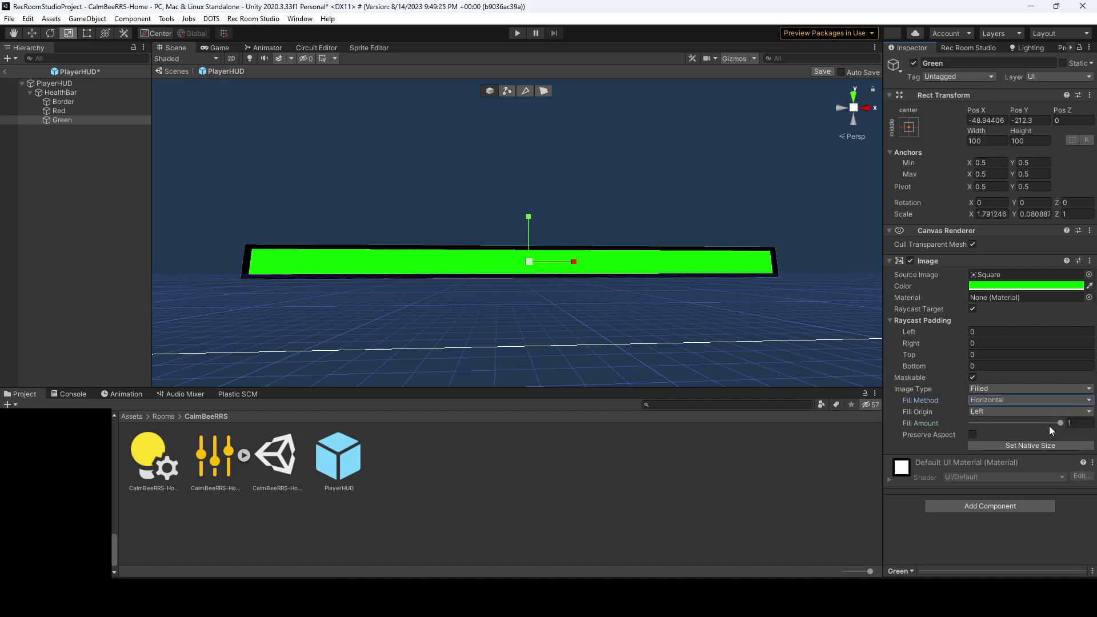
{"action": "left_click_drag", "start_coordinate": [1059, 424], "coordinate": [964, 414]}
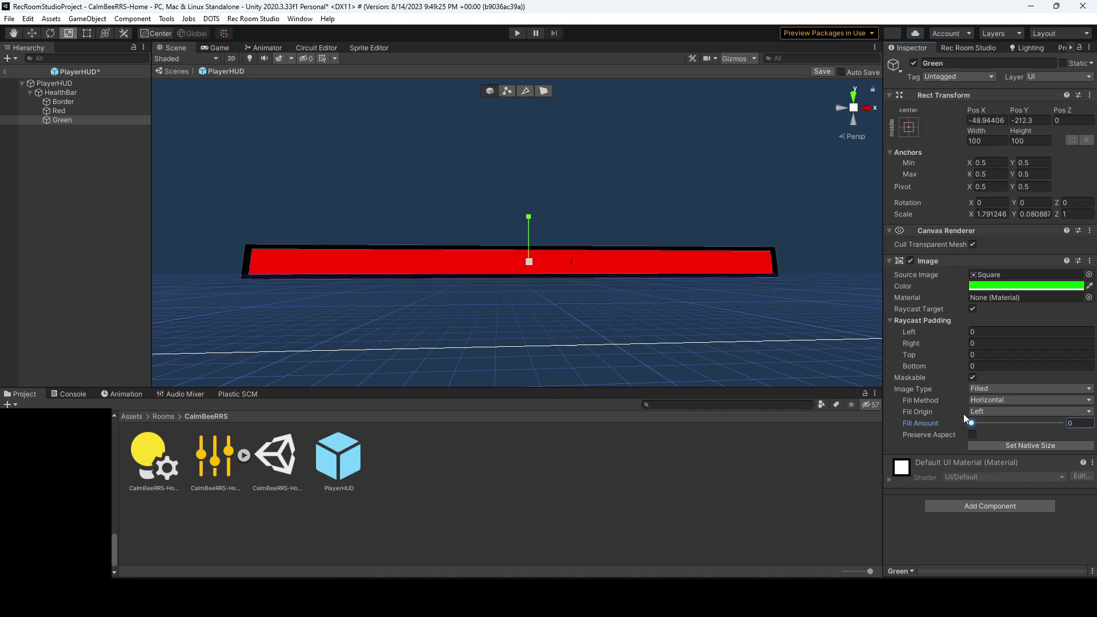
{"action": "left_click_drag", "start_coordinate": [965, 415], "coordinate": [1065, 423]}
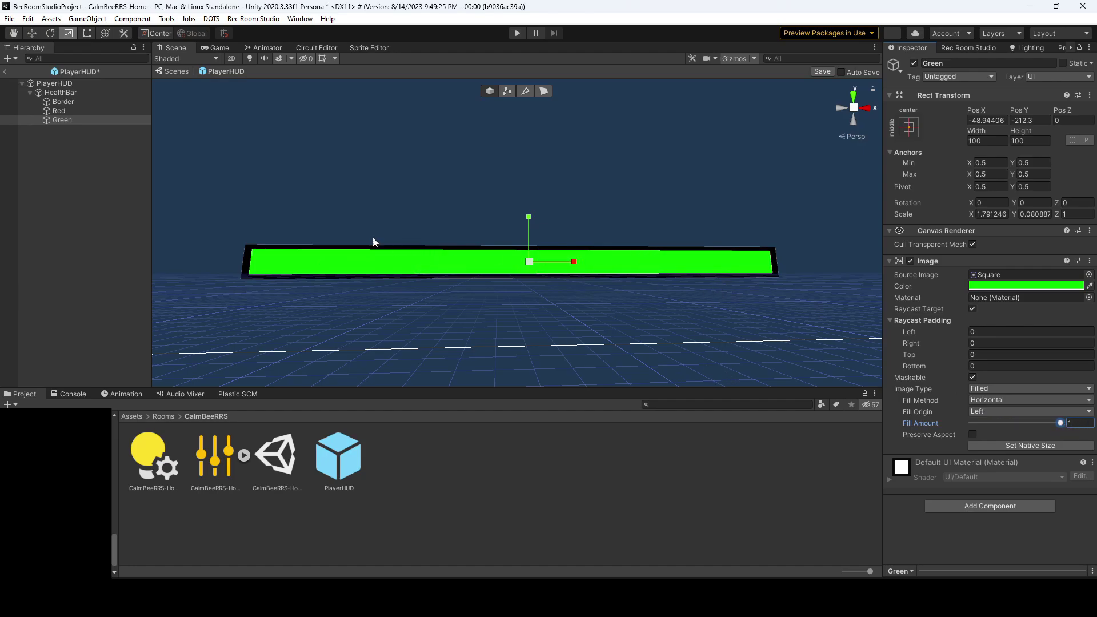
Step: Add a TextMeshPro label under HealthBar reading 'Player Health' on one line above the bar
{"action": "right_click", "coordinate": [51, 140]}
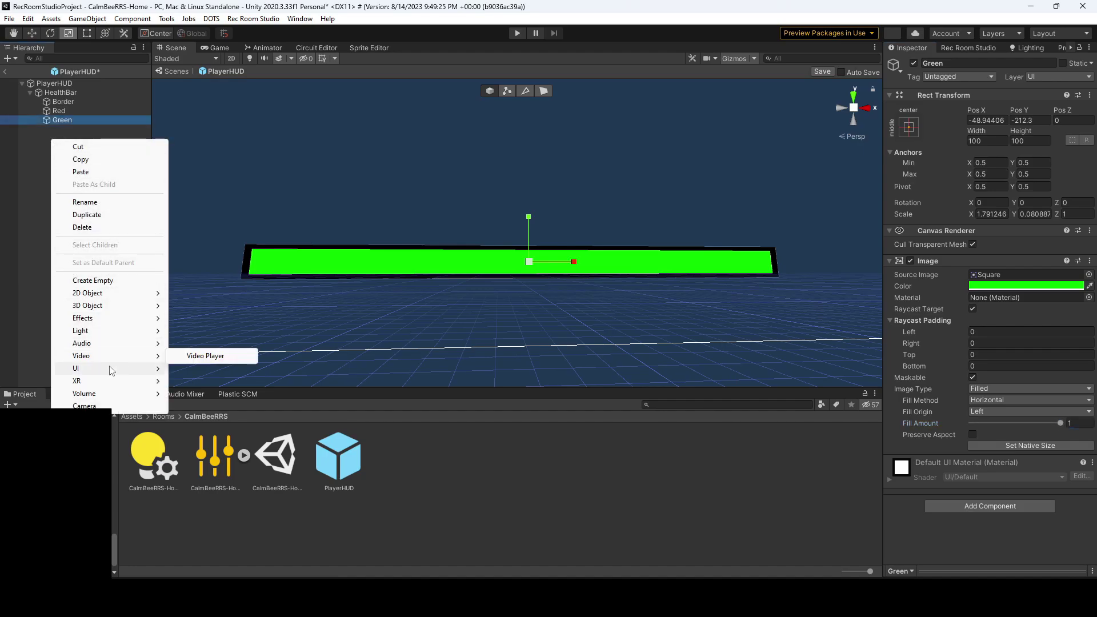
{"action": "mouse_move", "coordinate": [112, 369]}
{"action": "left_click", "coordinate": [212, 381]}
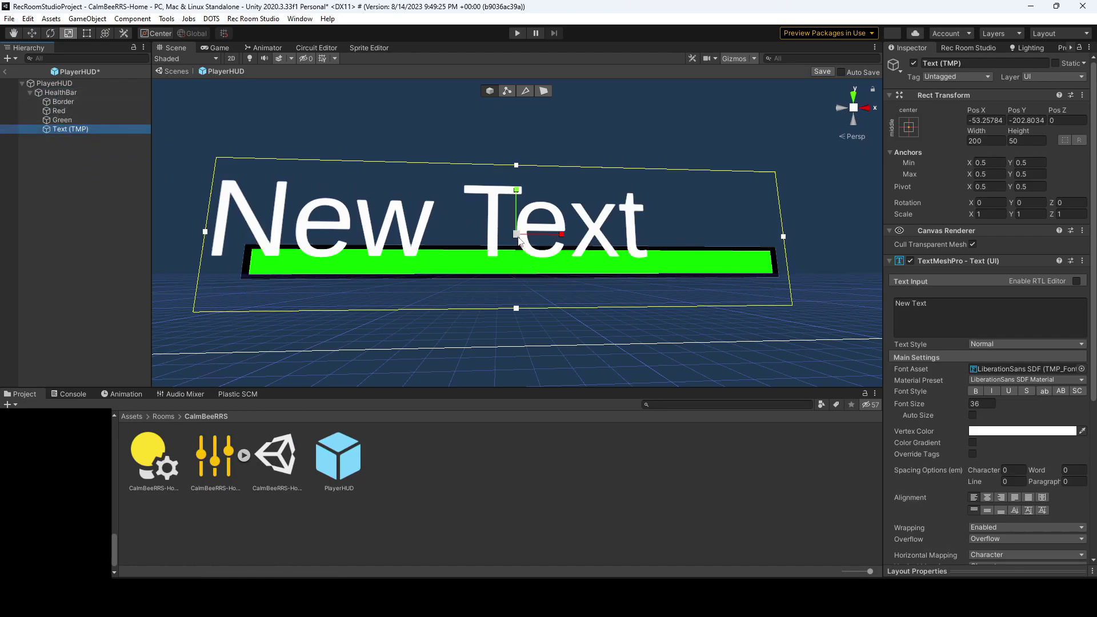
{"action": "left_click_drag", "start_coordinate": [517, 234], "coordinate": [517, 281]}
{"action": "left_click", "coordinate": [921, 298]}
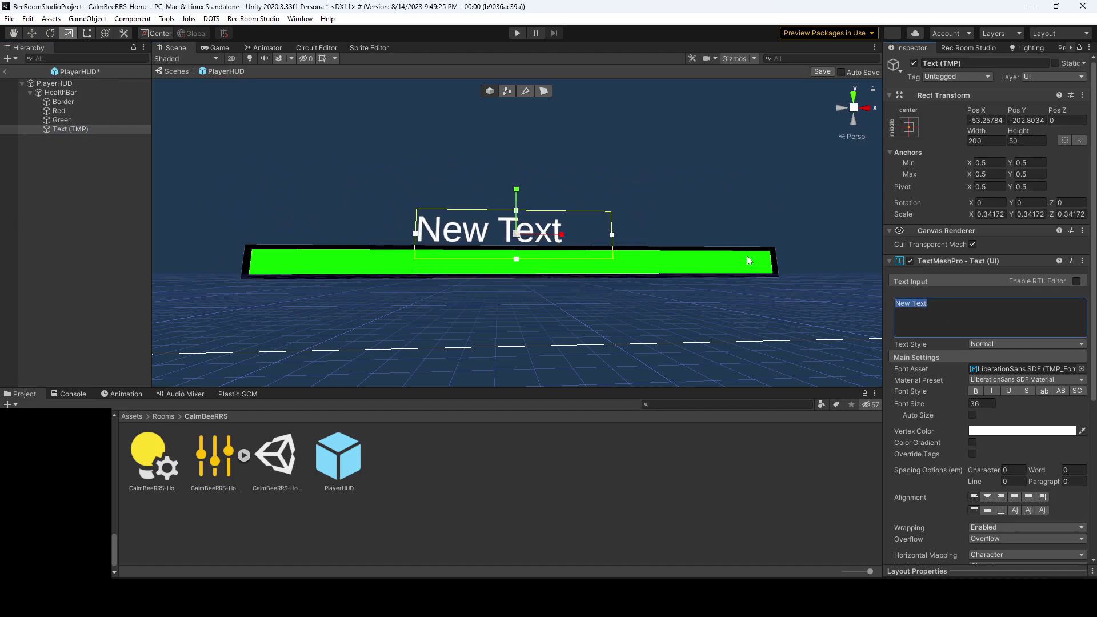
{"action": "type", "text": "Player H"}
{"action": "key", "text": "BackSpace"}
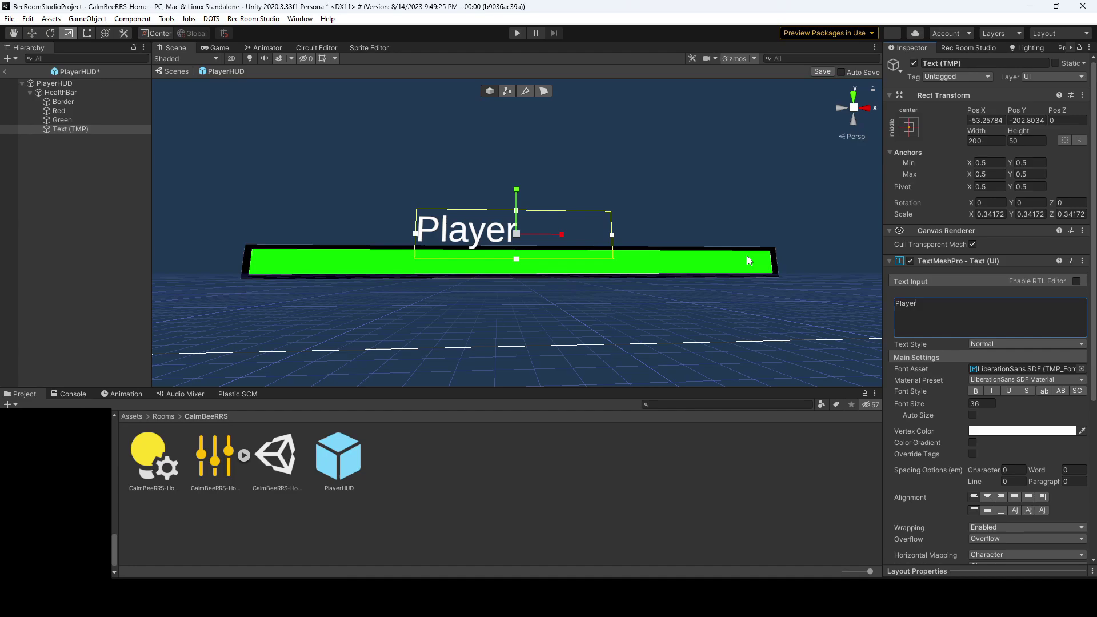
{"action": "type", "text": "Health"}
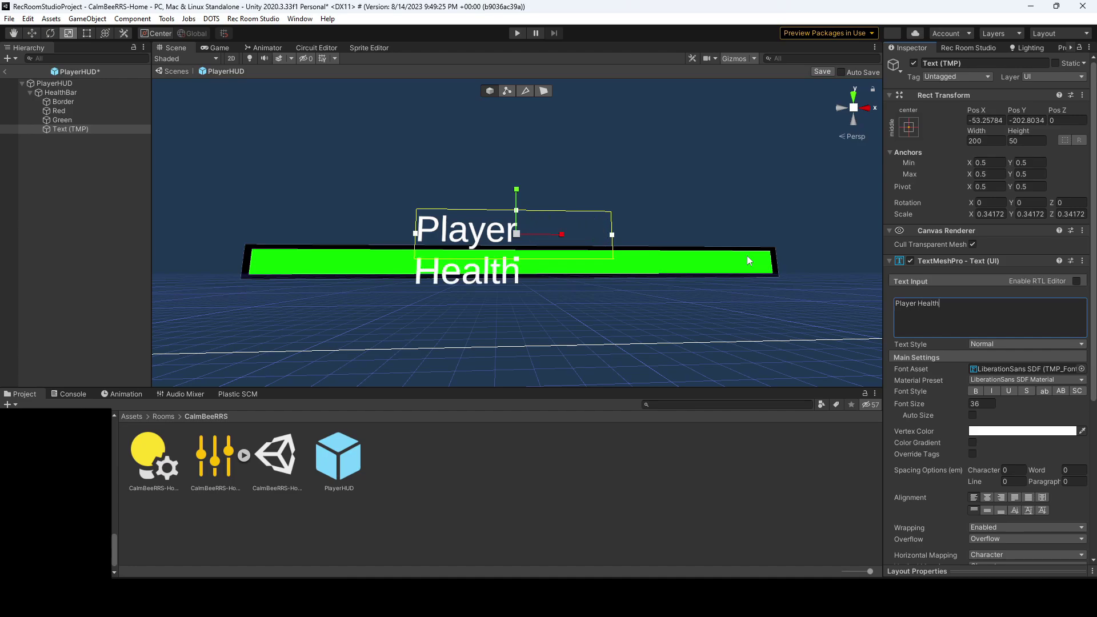
{"action": "left_click_drag", "start_coordinate": [612, 237], "coordinate": [656, 235]}
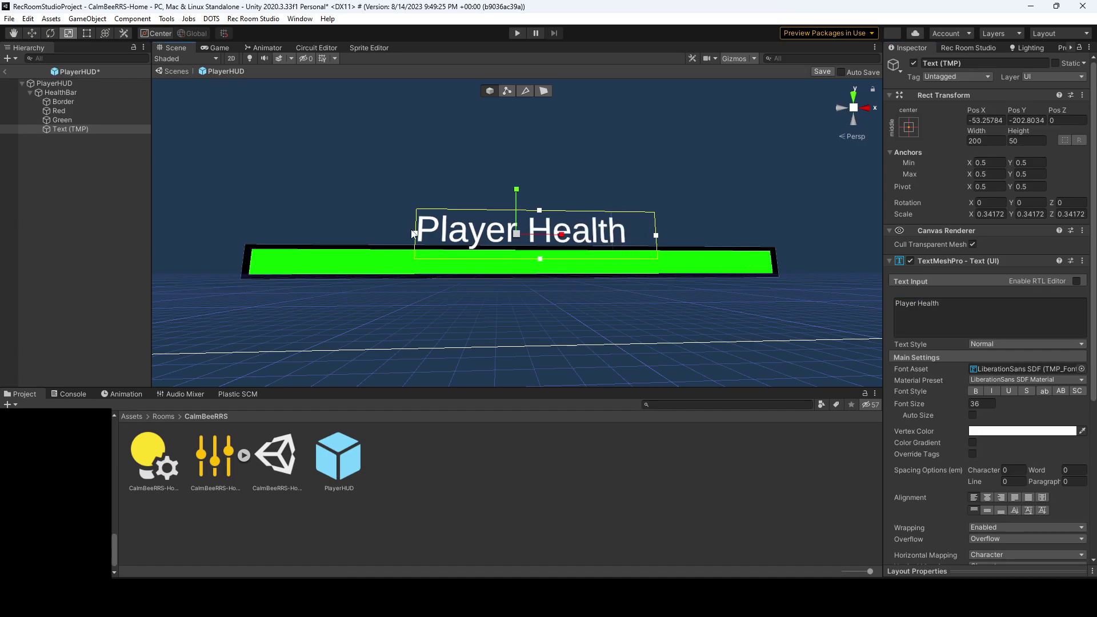
{"action": "left_click_drag", "start_coordinate": [417, 234], "coordinate": [411, 236]}
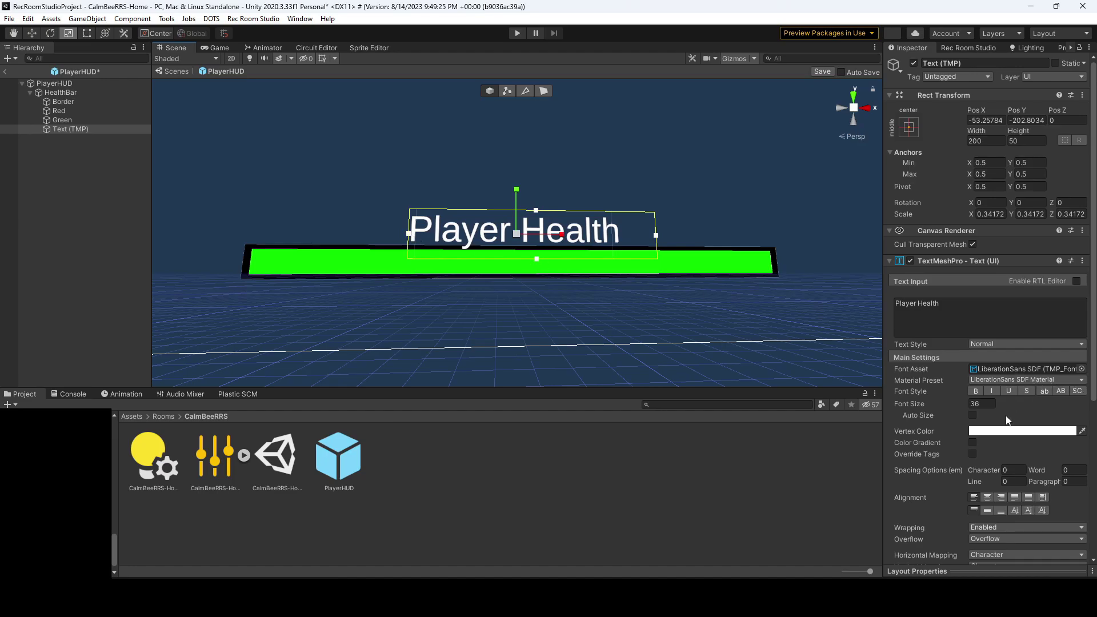
Step: Colour the Player Health label black and nudge it slightly upward
{"action": "left_click", "coordinate": [1000, 430]}
{"action": "left_click", "coordinate": [1012, 381]}
{"action": "left_click_drag", "start_coordinate": [1027, 389], "coordinate": [1056, 433]}
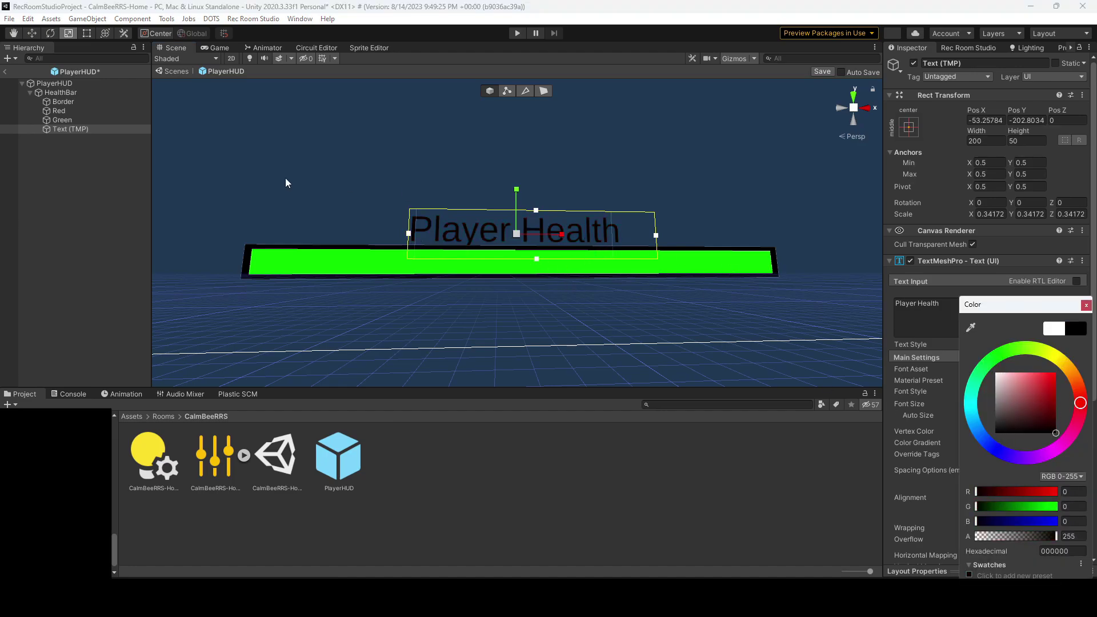
{"action": "key", "text": "w"}
{"action": "left_click_drag", "start_coordinate": [516, 208], "coordinate": [516, 202]}
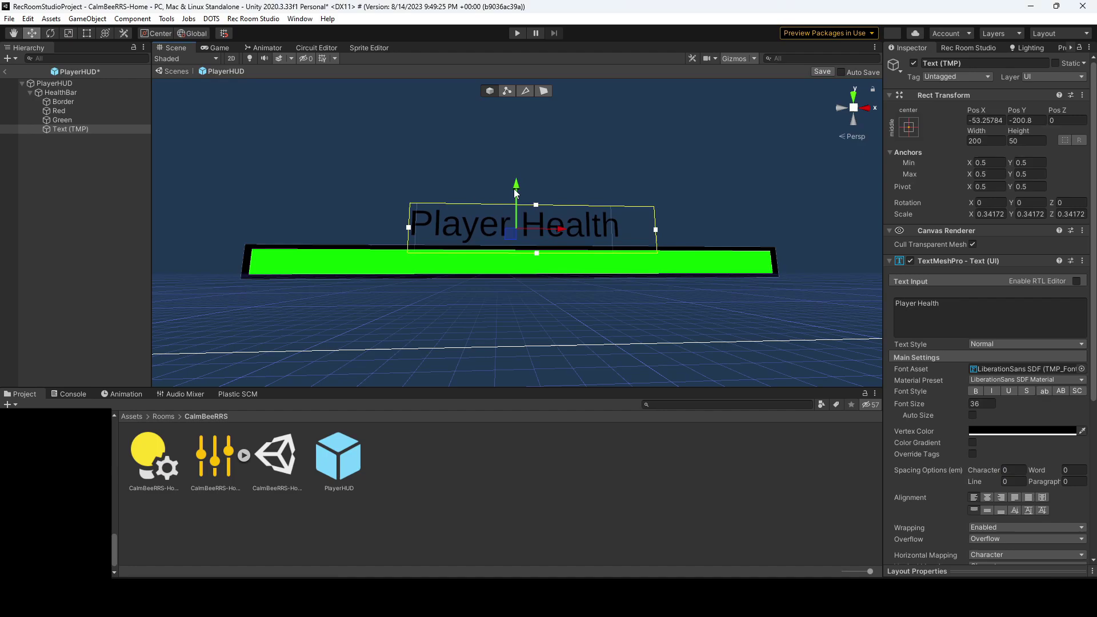
{"action": "middle_click_drag", "start_coordinate": [353, 244], "coordinate": [401, 261]}
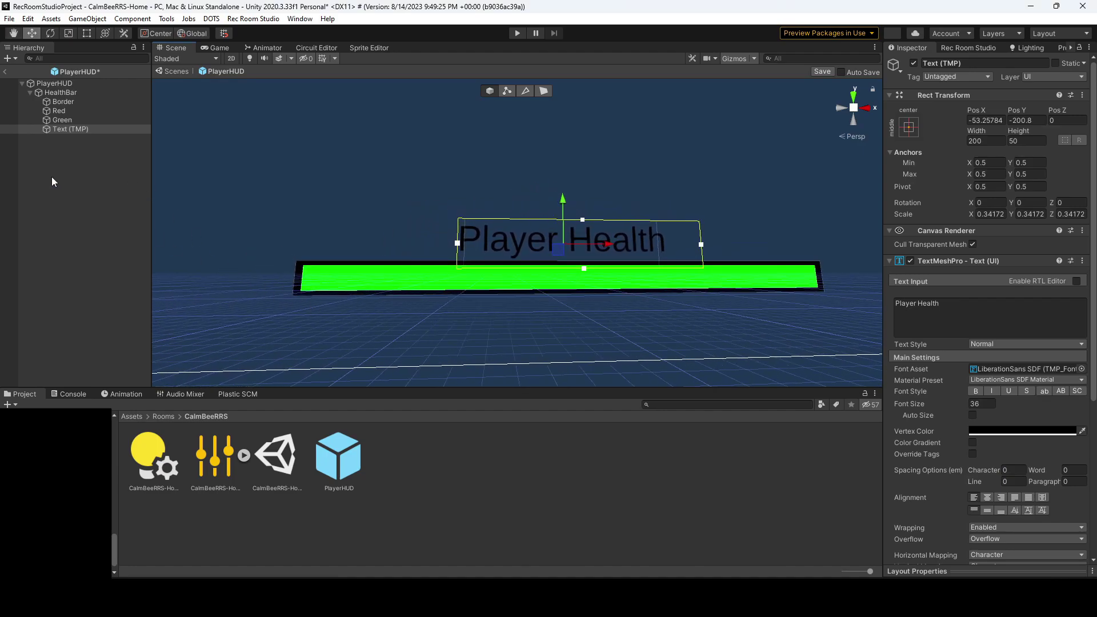
Step: Add a Raw Image under PlayerHUD using the Icon_Heart texture
{"action": "right_click", "coordinate": [57, 162]}
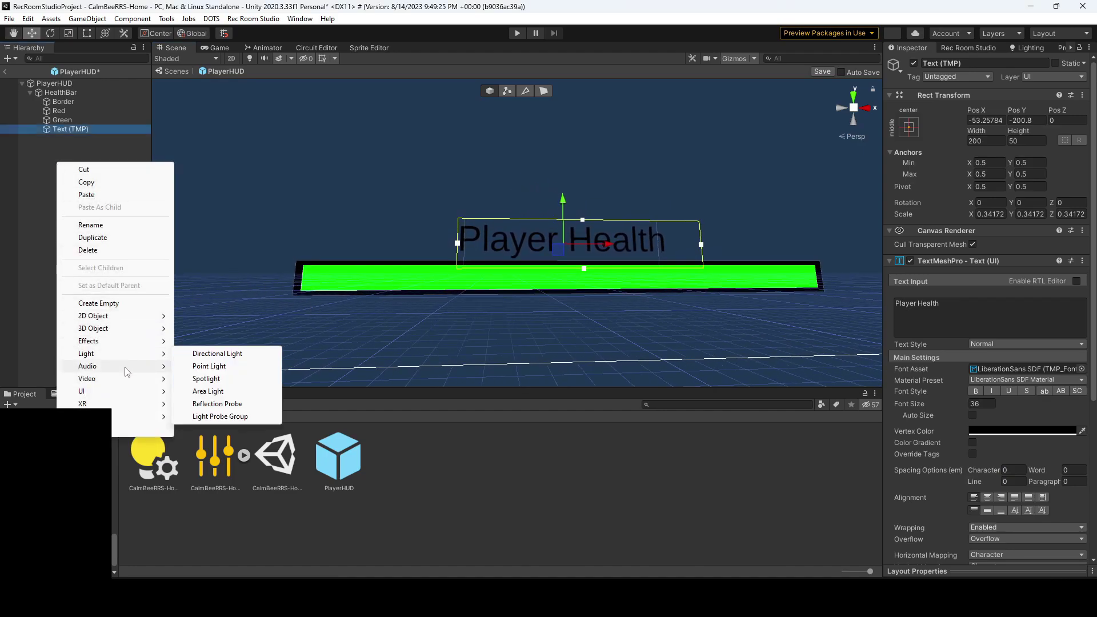
{"action": "mouse_move", "coordinate": [125, 330]}
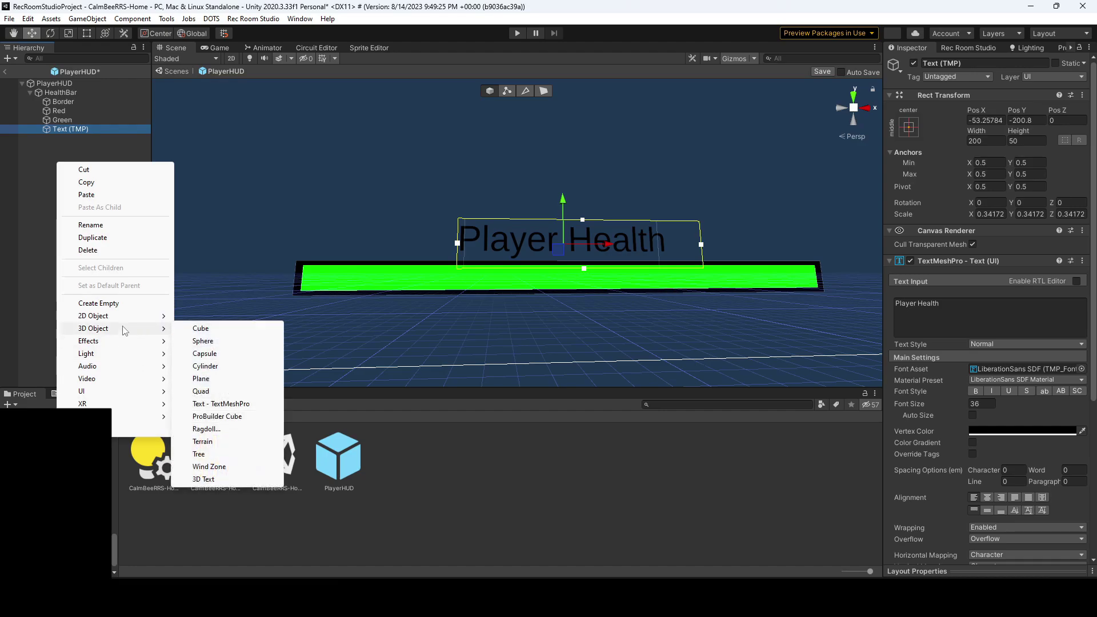
{"action": "mouse_move", "coordinate": [124, 392]}
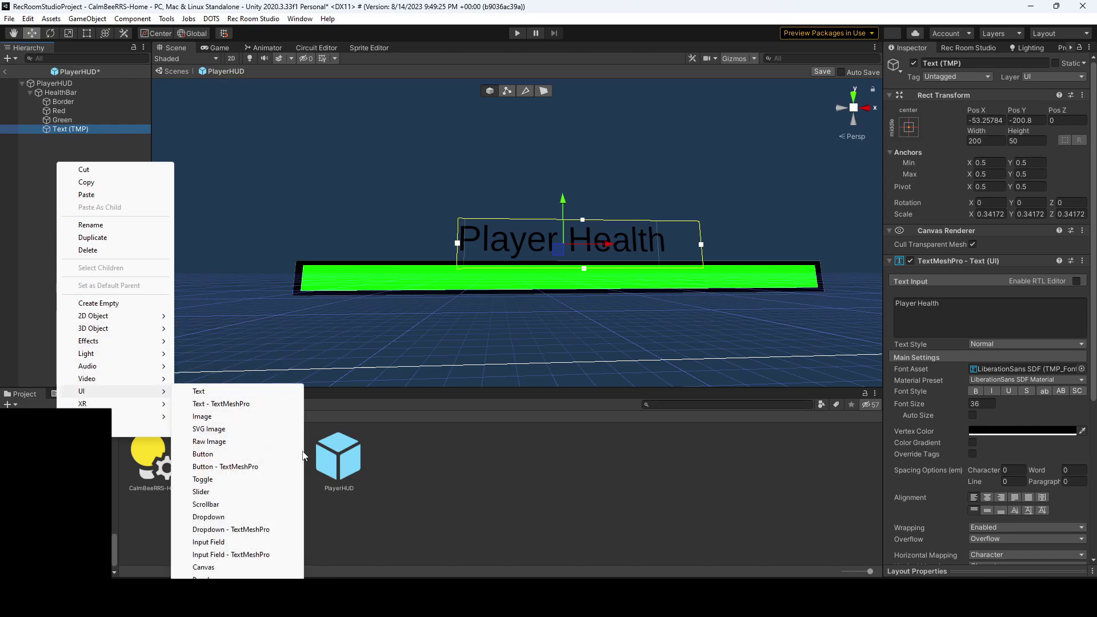
{"action": "left_click", "coordinate": [250, 449]}
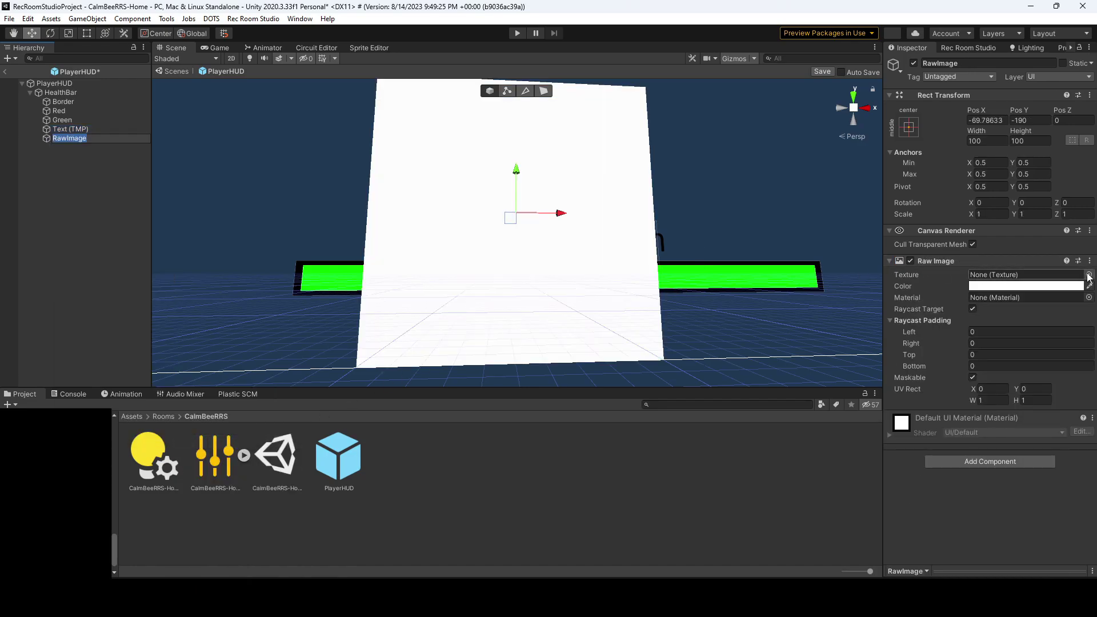
{"action": "left_click", "coordinate": [1089, 275]}
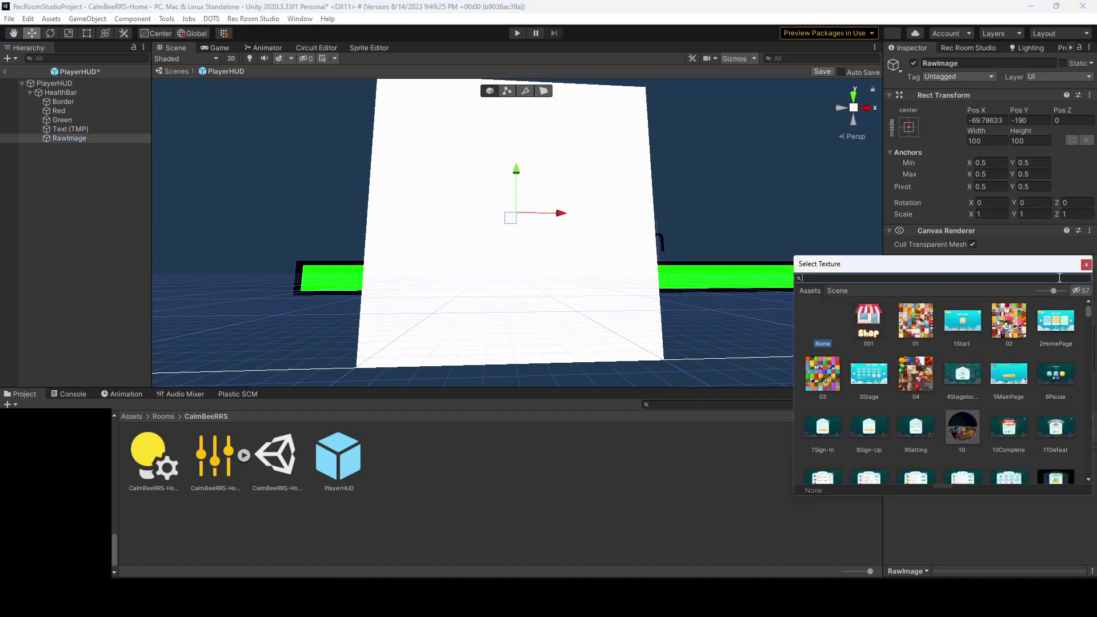
{"action": "type", "text": "heart"}
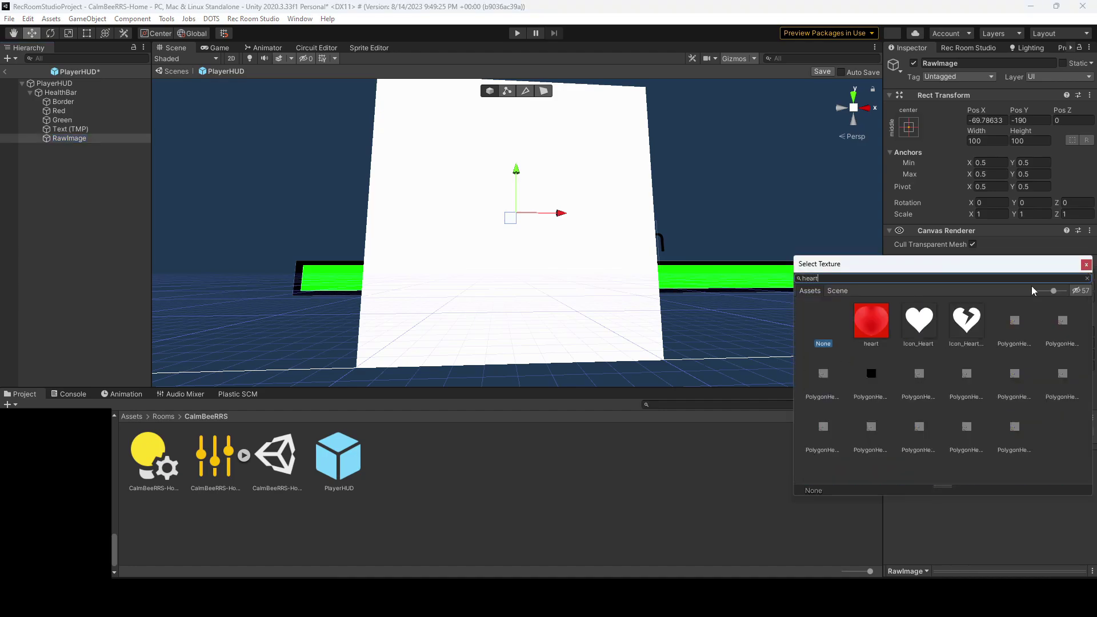
{"action": "double_click", "coordinate": [907, 317]}
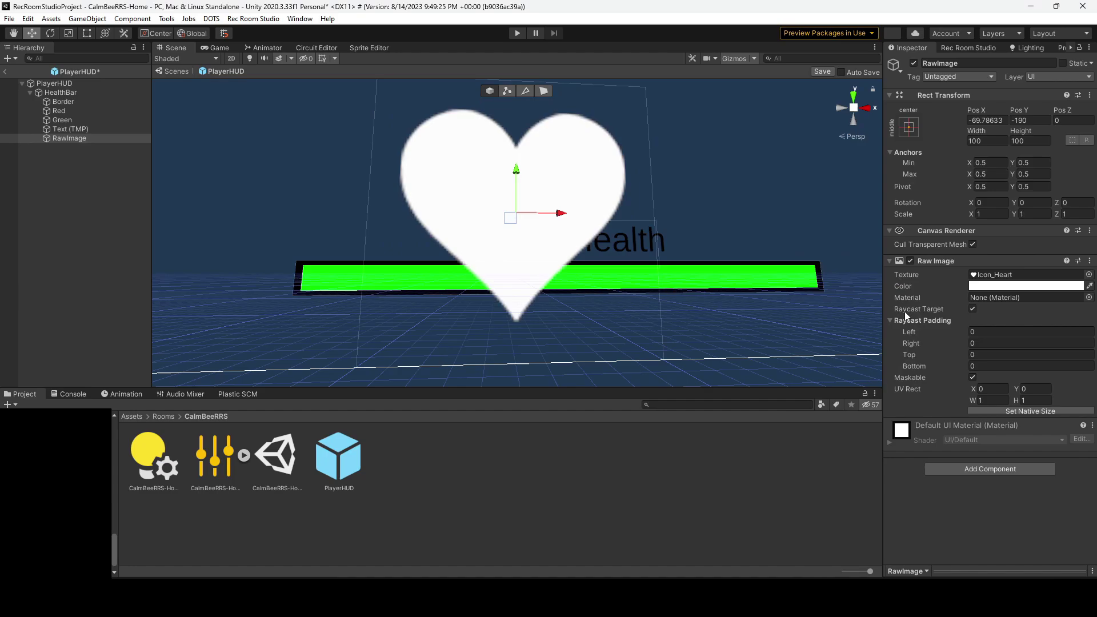
Step: Shrink the heart to about 0.6 scale, place it left of the bar, and colour it red
{"action": "key", "text": "e"}
{"action": "key", "text": "r"}
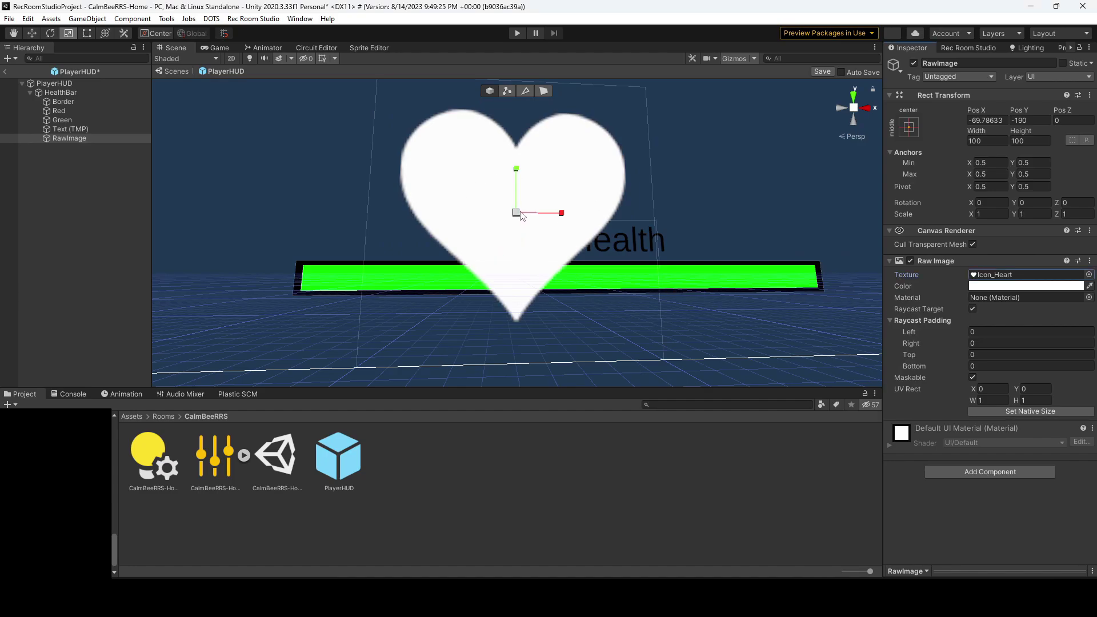
{"action": "left_click_drag", "start_coordinate": [519, 217], "coordinate": [300, 223]}
{"action": "key", "text": "w"}
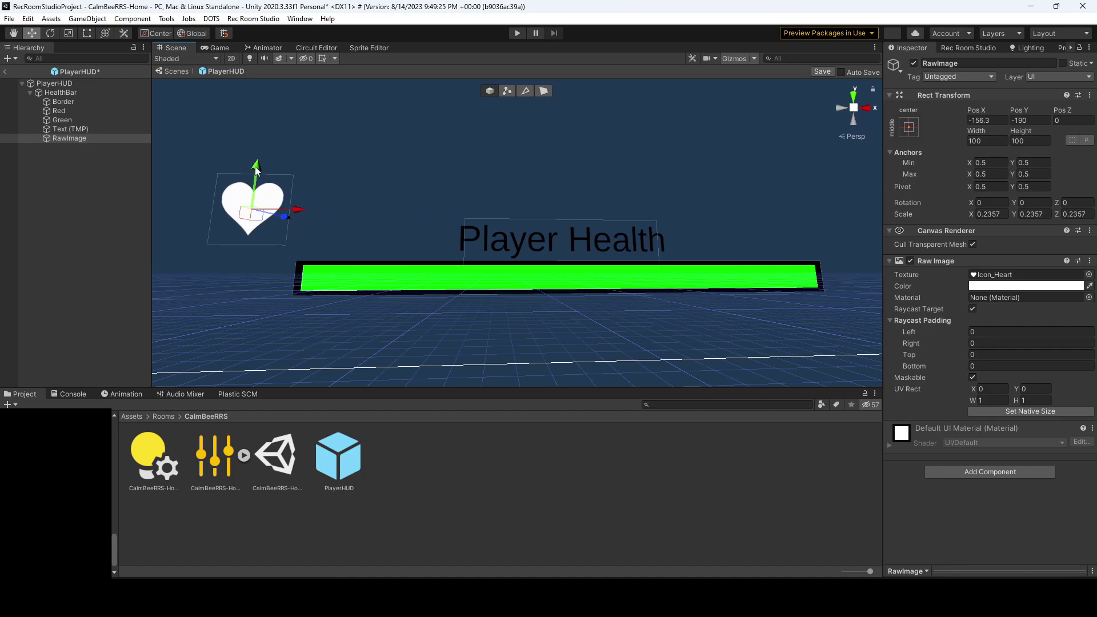
{"action": "left_click_drag", "start_coordinate": [258, 170], "coordinate": [262, 235]}
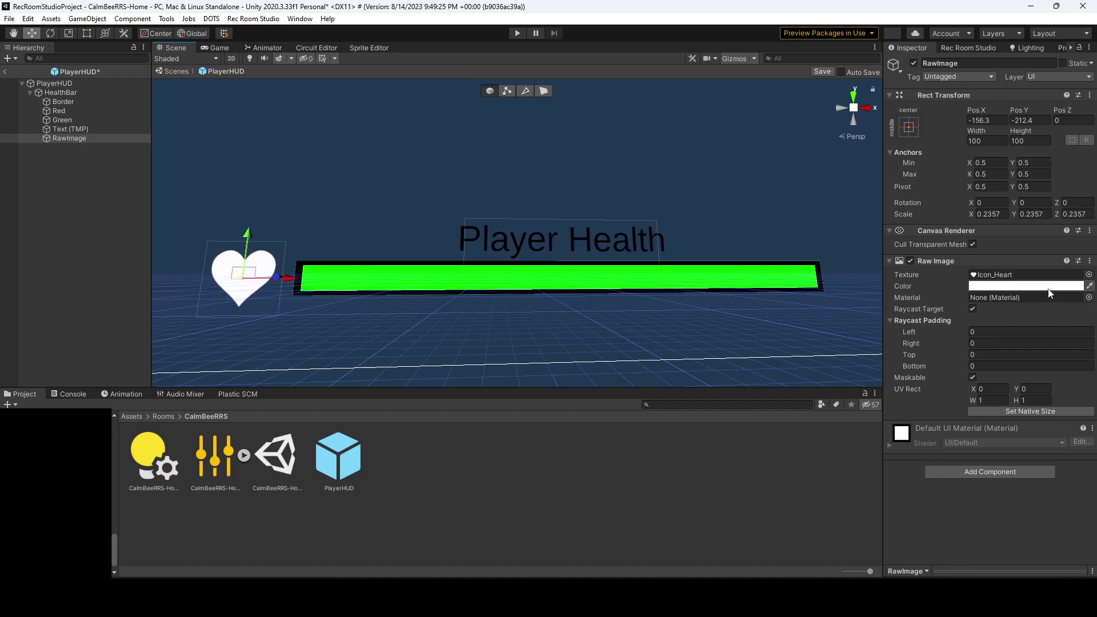
{"action": "left_click", "coordinate": [1006, 286]}
{"action": "left_click_drag", "start_coordinate": [1038, 380], "coordinate": [1059, 328]}
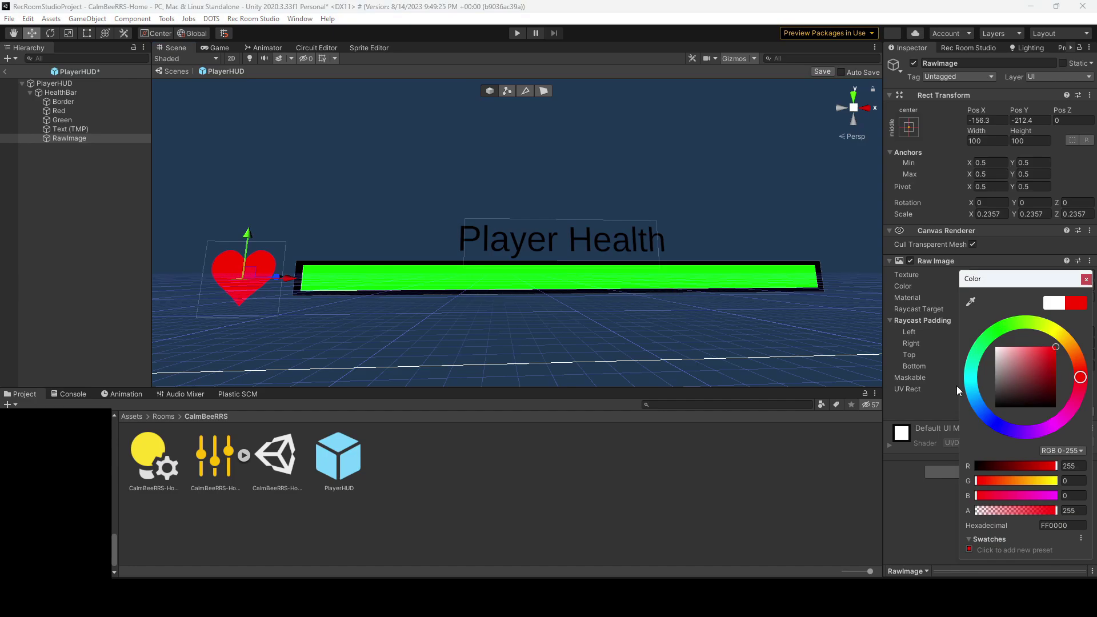
{"action": "middle_click_drag", "start_coordinate": [399, 268], "coordinate": [373, 336]}
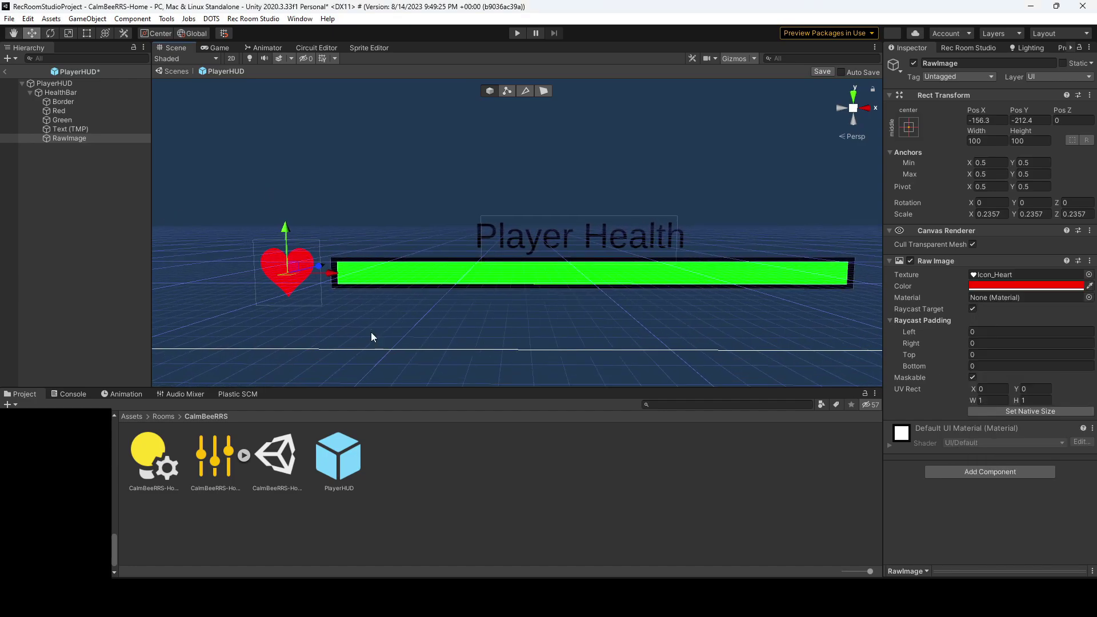
Step: Turn the Player Health label white (FFFFFF) and recheck the Green bar's fill at full
{"action": "left_click", "coordinate": [86, 129]}
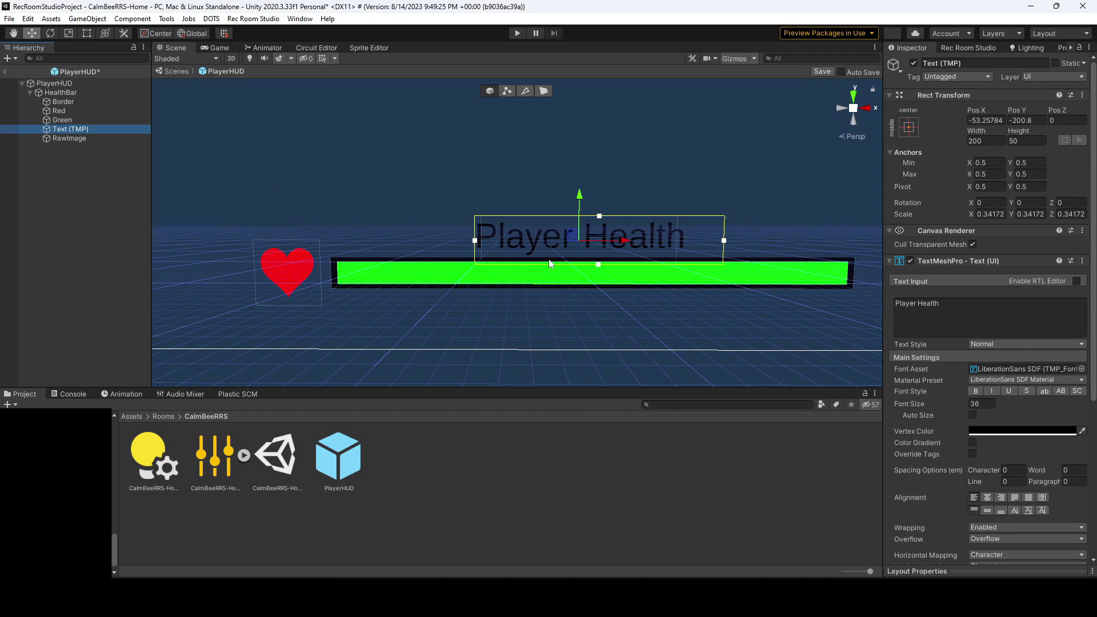
{"action": "left_click", "coordinate": [997, 430]}
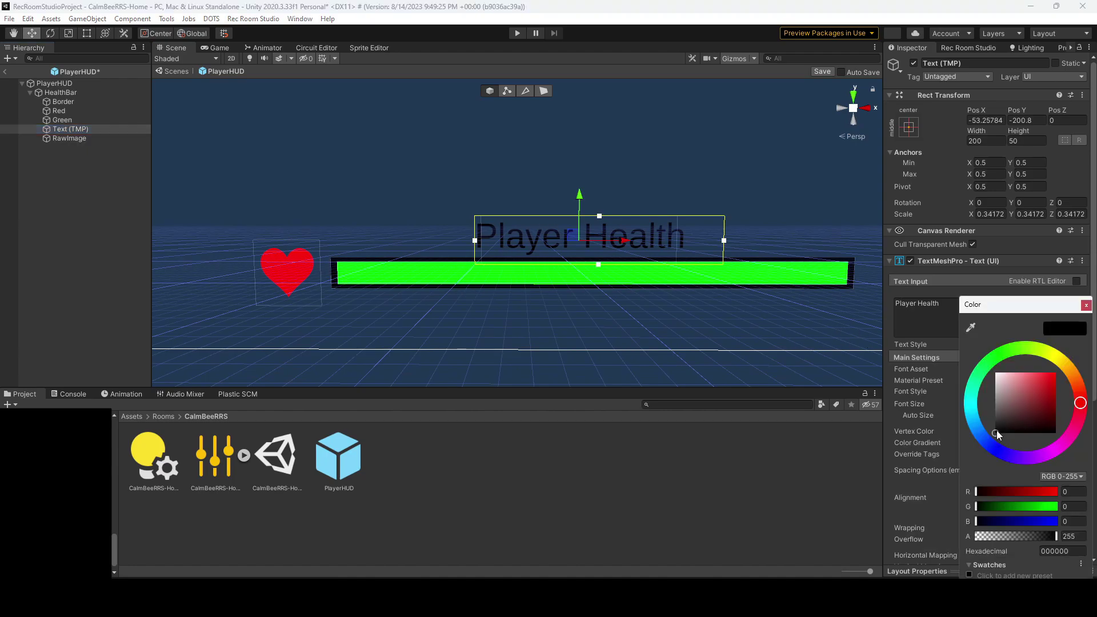
{"action": "left_click_drag", "start_coordinate": [1022, 403], "coordinate": [977, 357]}
{"action": "scroll", "coordinate": [537, 188], "scroll_direction": "down", "scroll_amount": 3}
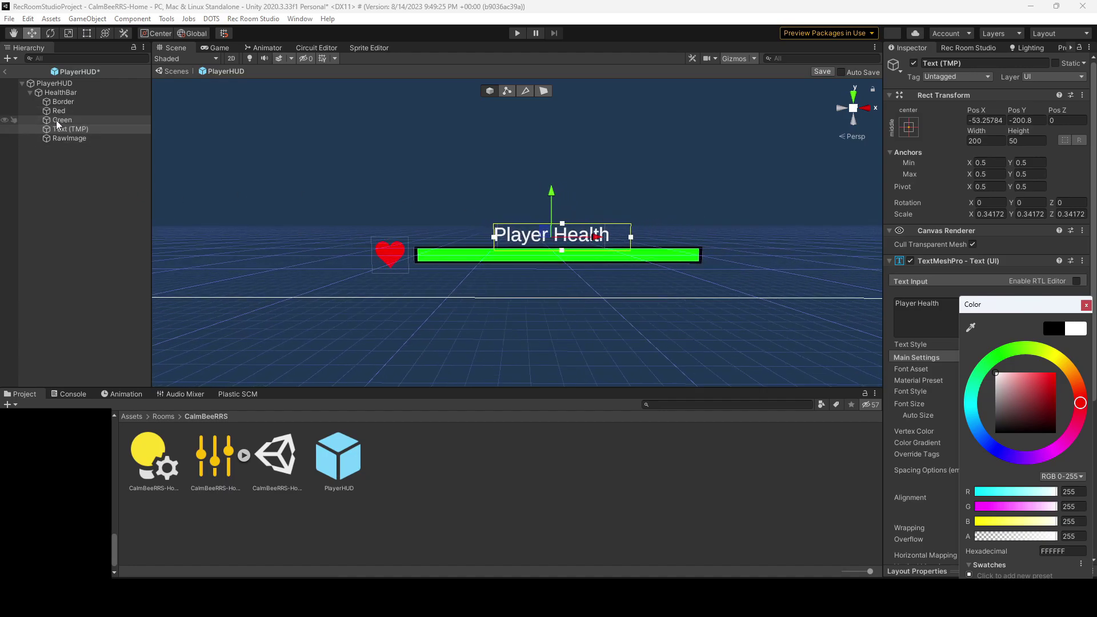
{"action": "left_click", "coordinate": [96, 120]}
{"action": "mouse_move", "coordinate": [1055, 428]}
{"action": "left_mouse_down"}
{"action": "mouse_move", "coordinate": [959, 422]}
{"action": "mouse_move", "coordinate": [1076, 426]}
{"action": "left_mouse_up"}
{"action": "scroll", "coordinate": [720, 296], "scroll_direction": "up", "scroll_amount": 3}
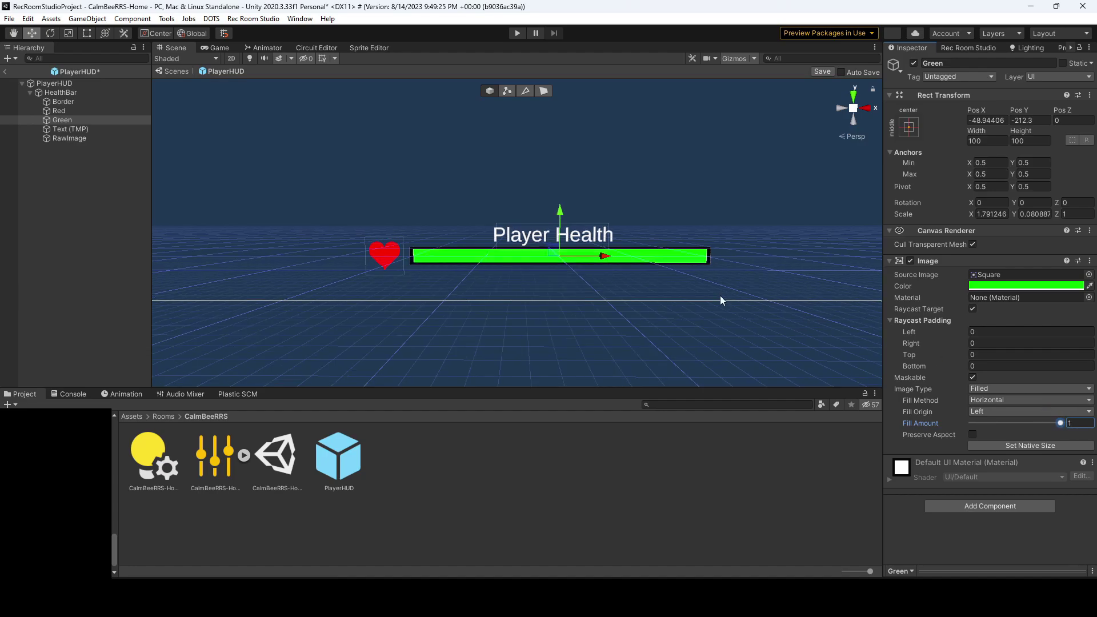
{"action": "left_click", "coordinate": [69, 92]}
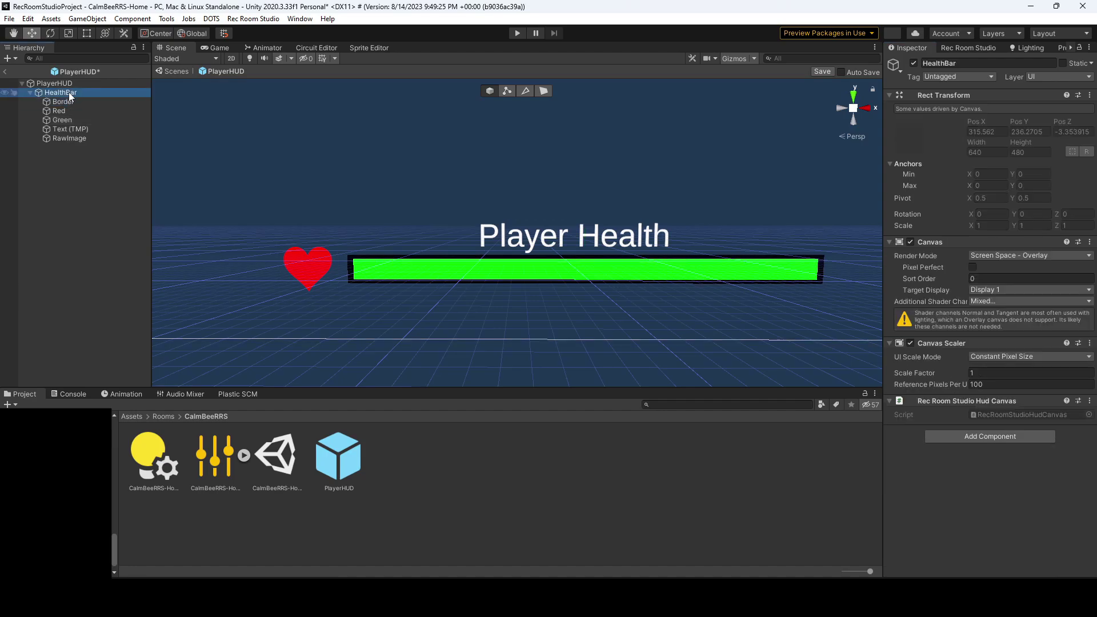
{"action": "left_click", "coordinate": [65, 98]}
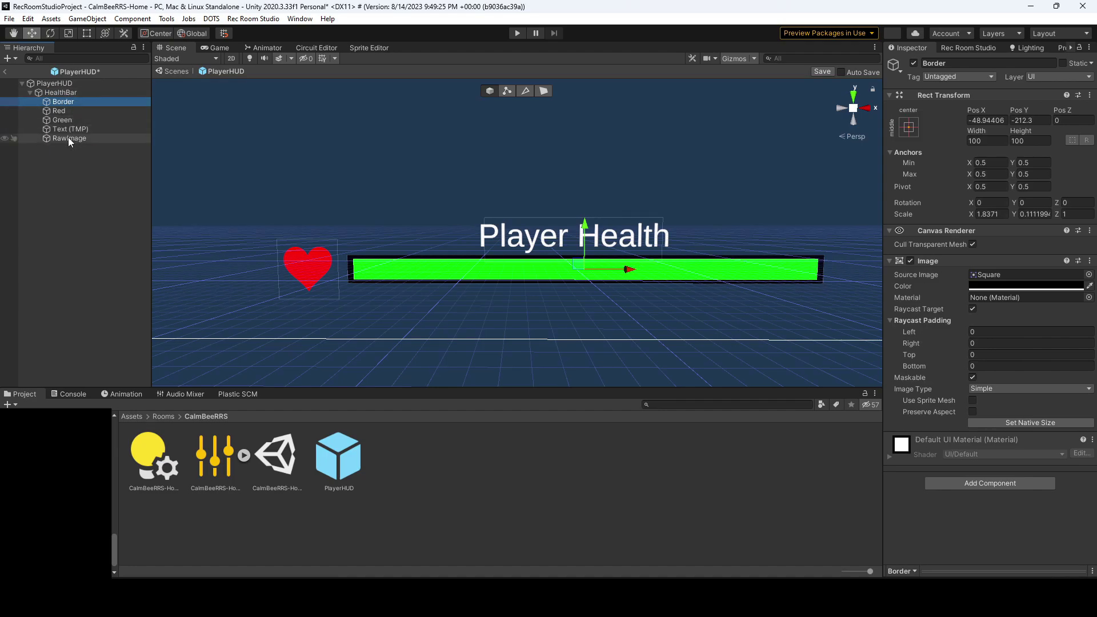
{"action": "left_click", "coordinate": [62, 93]}
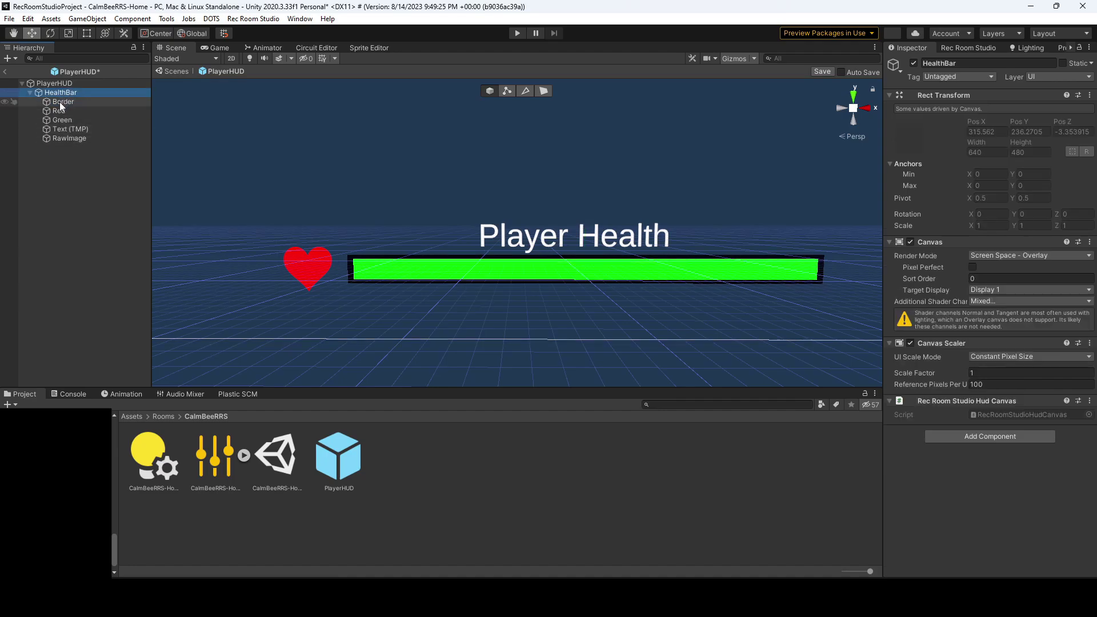
{"action": "left_click", "coordinate": [60, 101]}
{"action": "left_click", "coordinate": [63, 138], "text": "shift"}
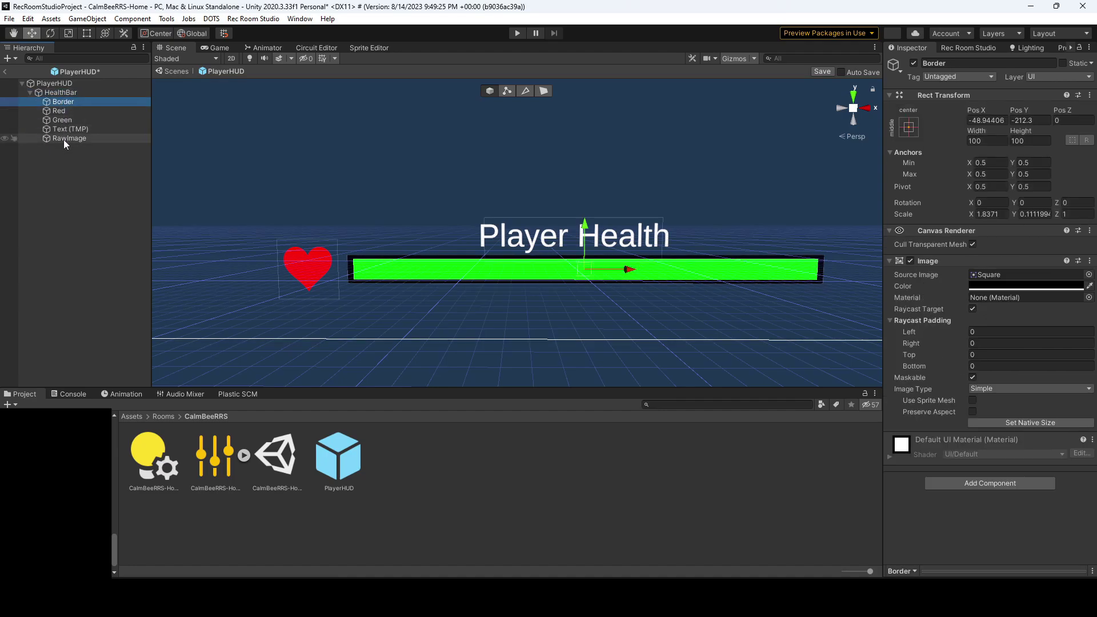
{"action": "left_click", "coordinate": [911, 127]}
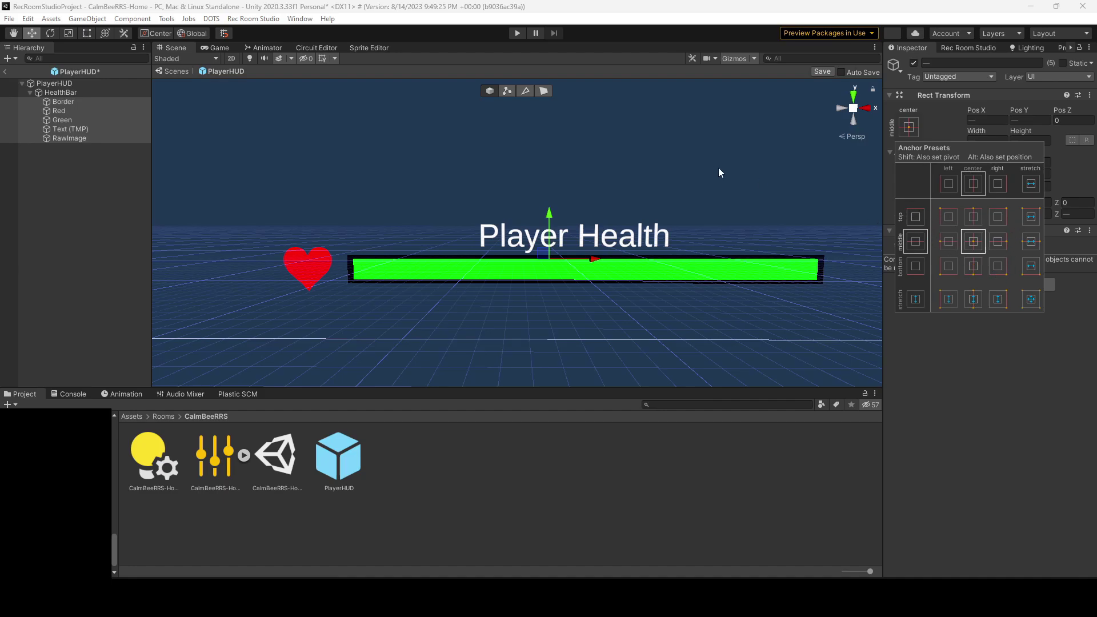
{"action": "left_click", "coordinate": [634, 198]}
{"action": "left_click", "coordinate": [632, 196]}
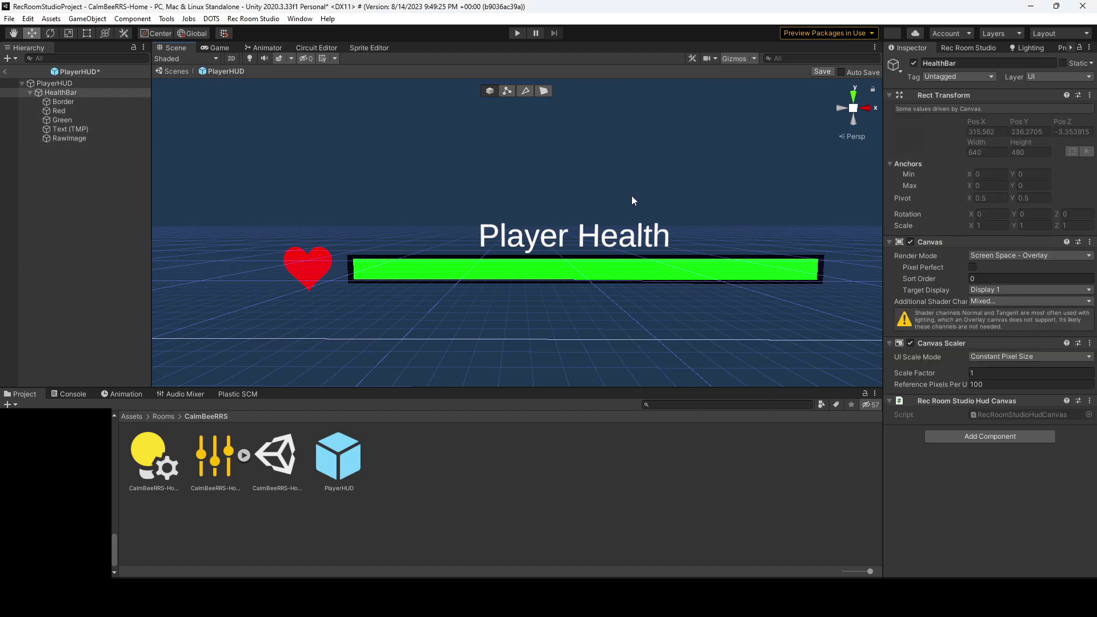
Step: Add a float Unity Event to PlayerHUD with one empty listener slot
{"action": "left_click", "coordinate": [71, 83]}
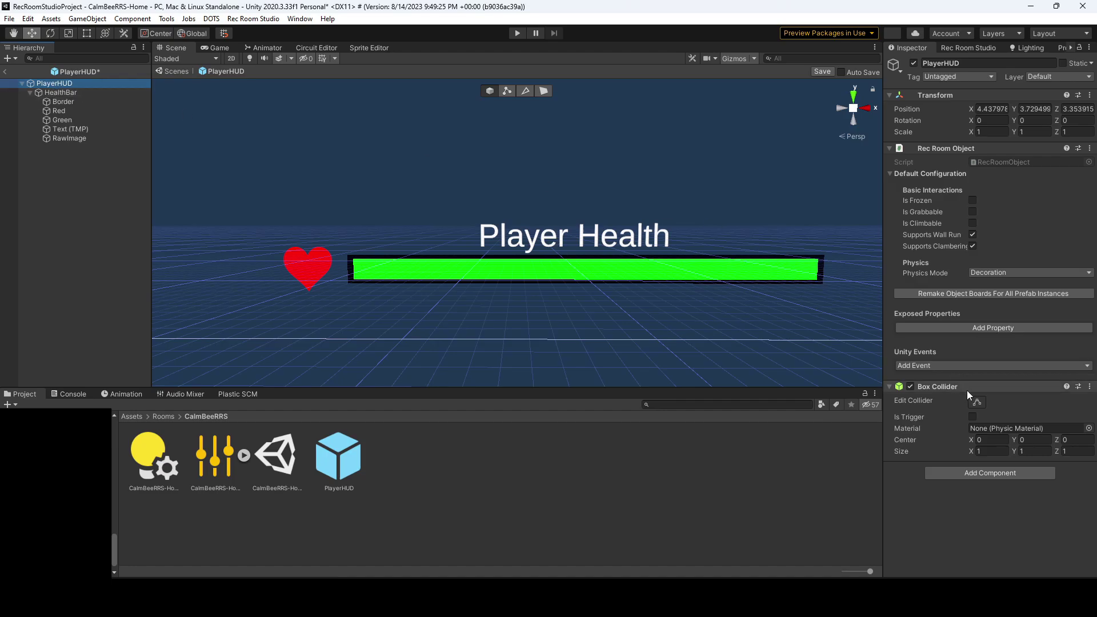
{"action": "left_click", "coordinate": [956, 366]}
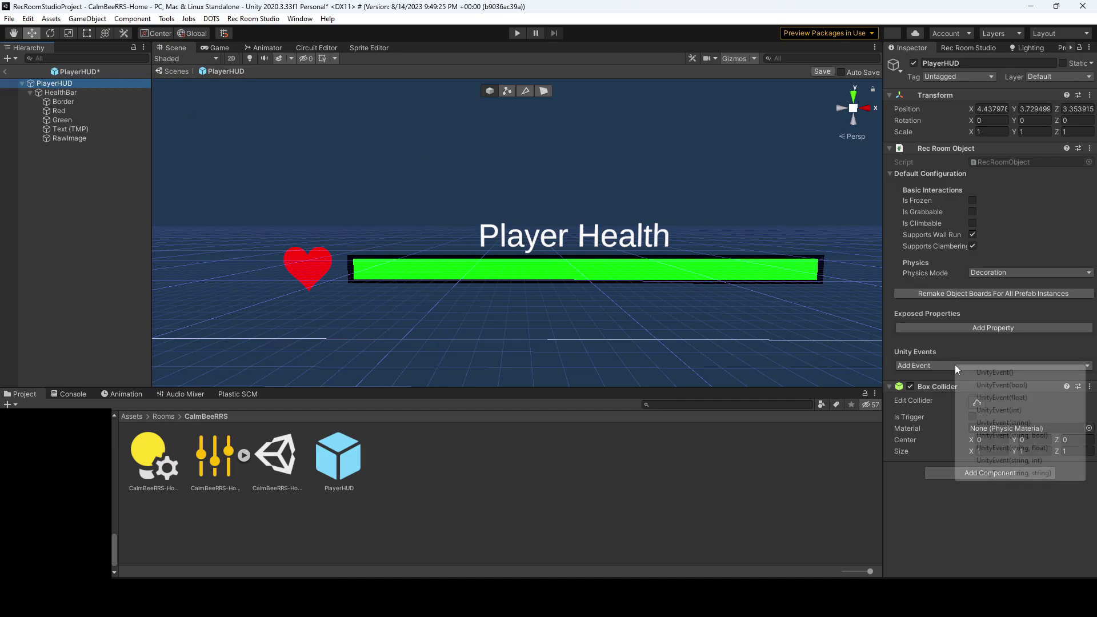
{"action": "left_click", "coordinate": [1016, 398]}
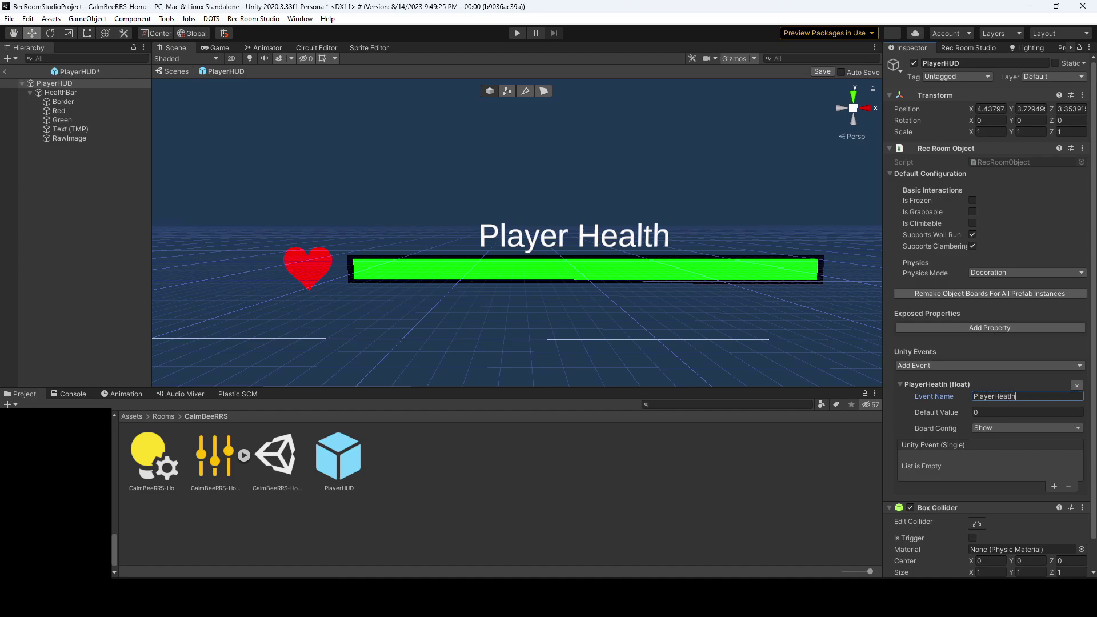
{"action": "left_click", "coordinate": [1055, 487]}
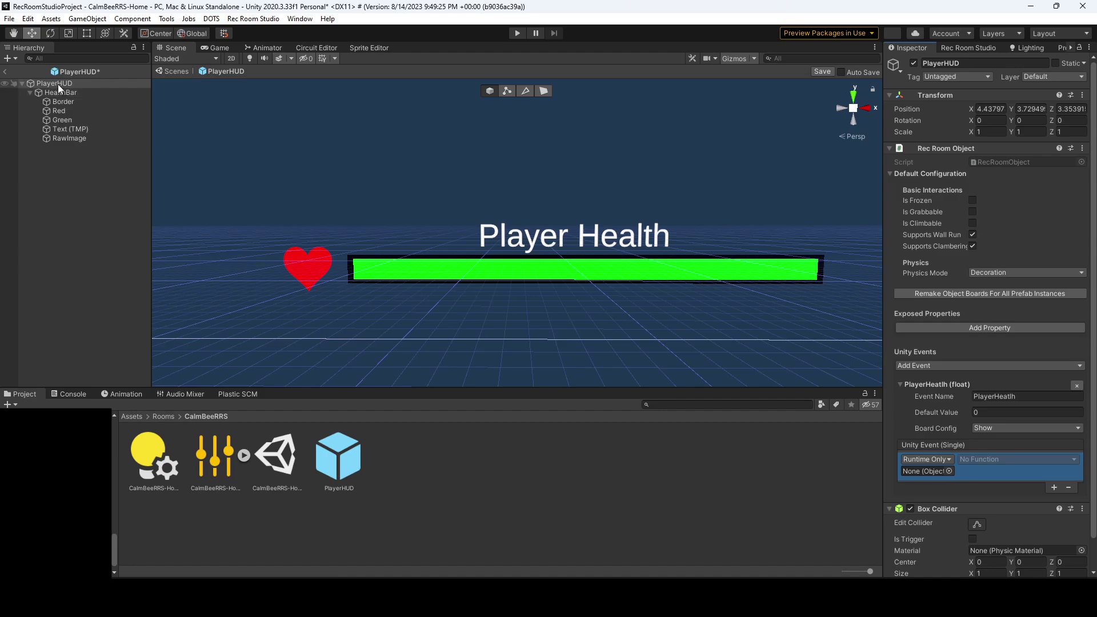
Step: Point the event at the Green image's fillAmount, leaving the default value at 0
{"action": "left_click_drag", "start_coordinate": [62, 119], "coordinate": [971, 428]}
{"action": "left_click_drag", "start_coordinate": [941, 474], "coordinate": [942, 473]}
{"action": "left_click", "coordinate": [992, 460]}
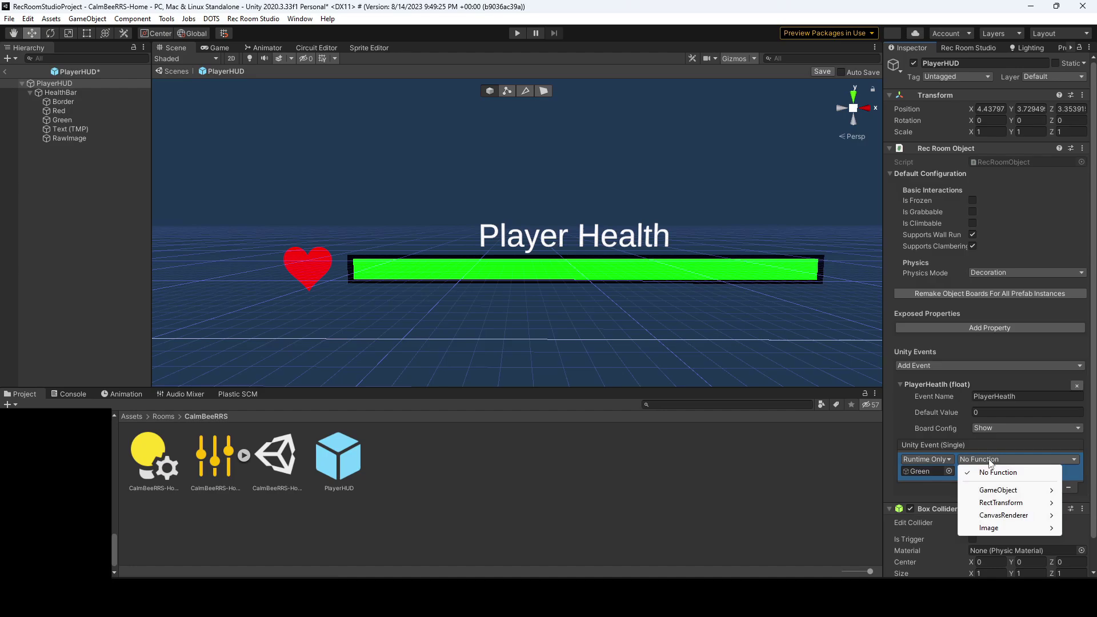
{"action": "mouse_move", "coordinate": [1007, 533]}
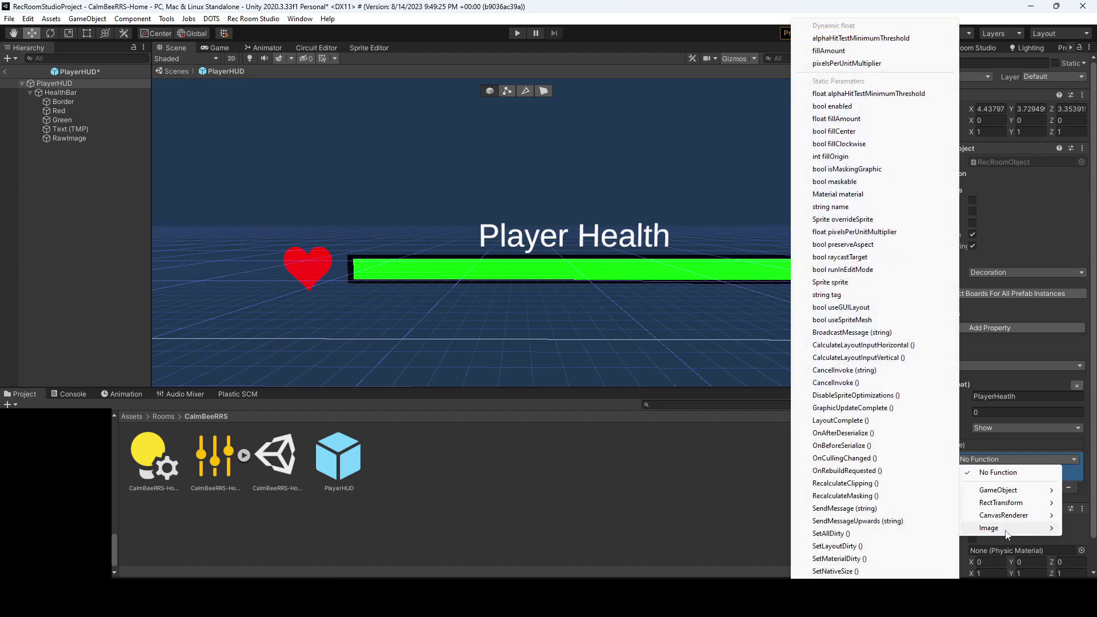
{"action": "left_click", "coordinate": [819, 51]}
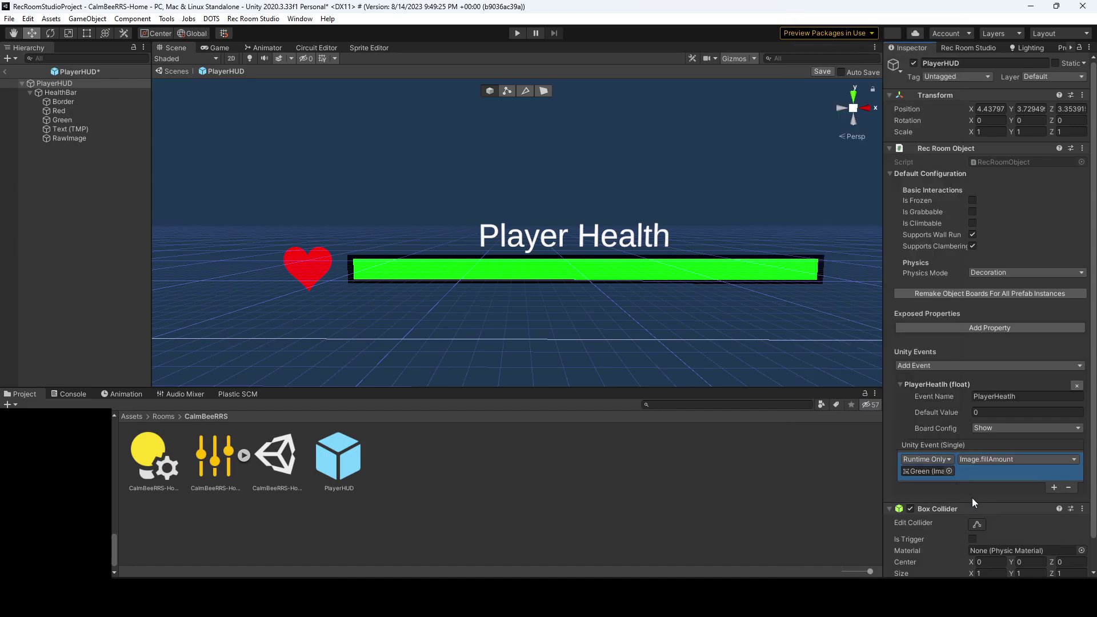
{"action": "left_click", "coordinate": [973, 414]}
{"action": "left_click", "coordinate": [52, 83]}
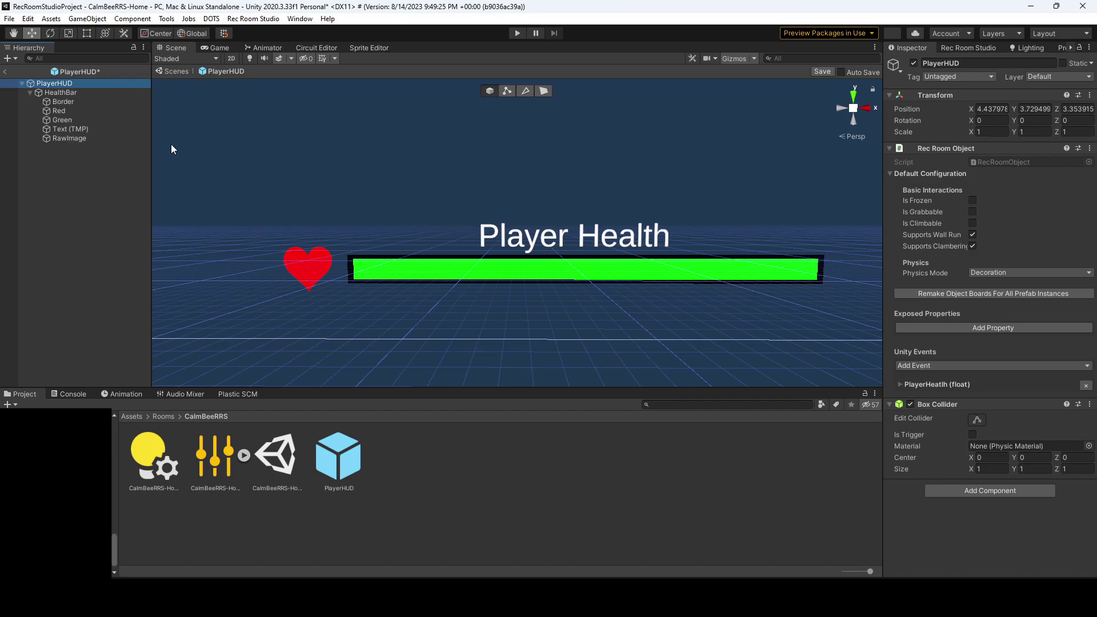
Step: Leave prefab editing and save the PlayerHUD prefab changes
{"action": "left_click", "coordinate": [123, 93]}
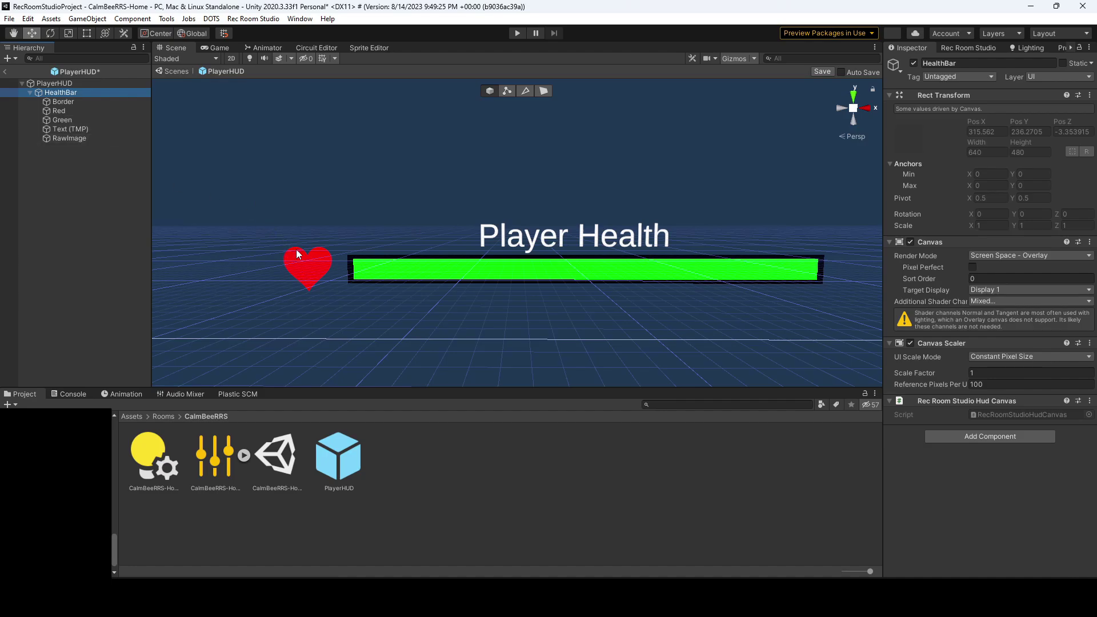
{"action": "left_click", "coordinate": [5, 73]}
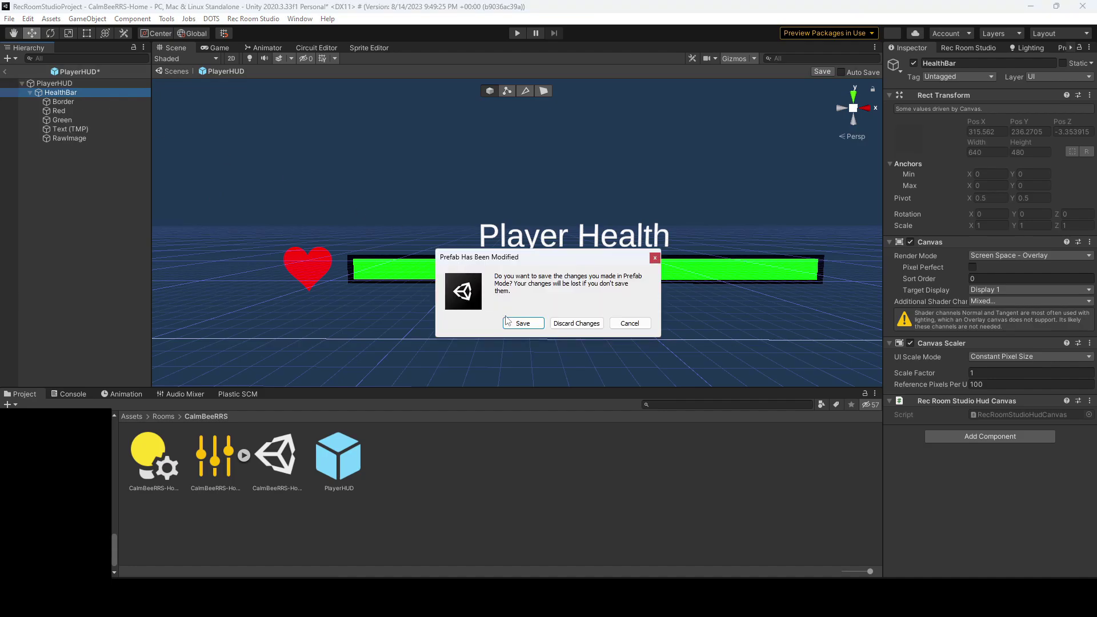
{"action": "left_click", "coordinate": [522, 323]}
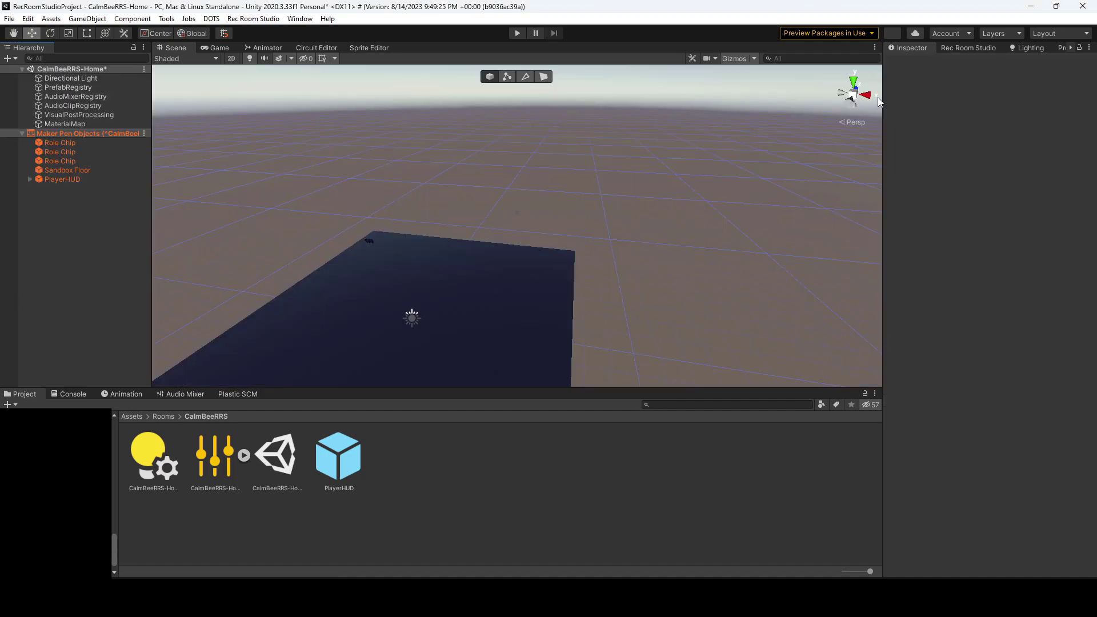
Step: Remake the object board for the PlayerHUD instance in the scene
{"action": "left_click", "coordinate": [56, 180]}
{"action": "left_click", "coordinate": [957, 198]}
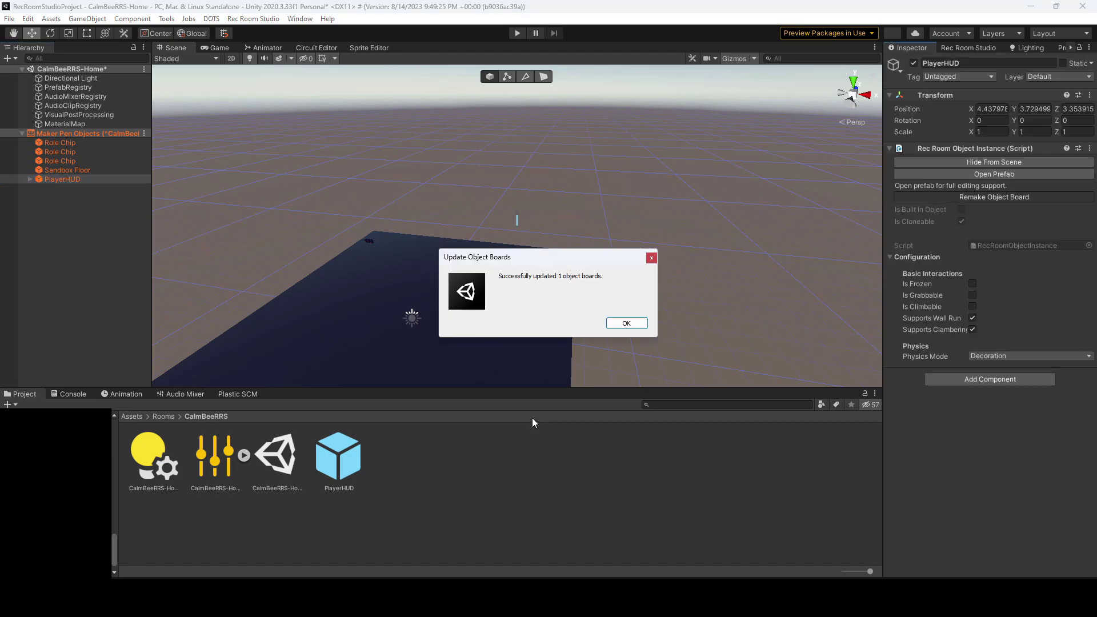
{"action": "left_click", "coordinate": [626, 323]}
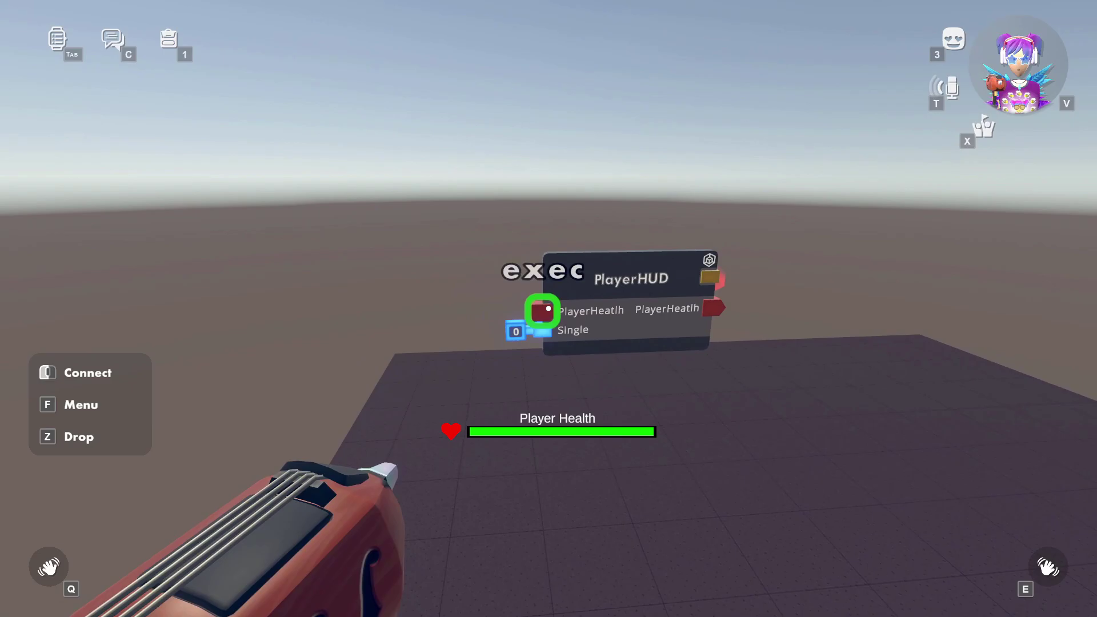
Step: Switch snapping to Grid and place a Push Me! button in the room
{"action": "key", "text": "f"}
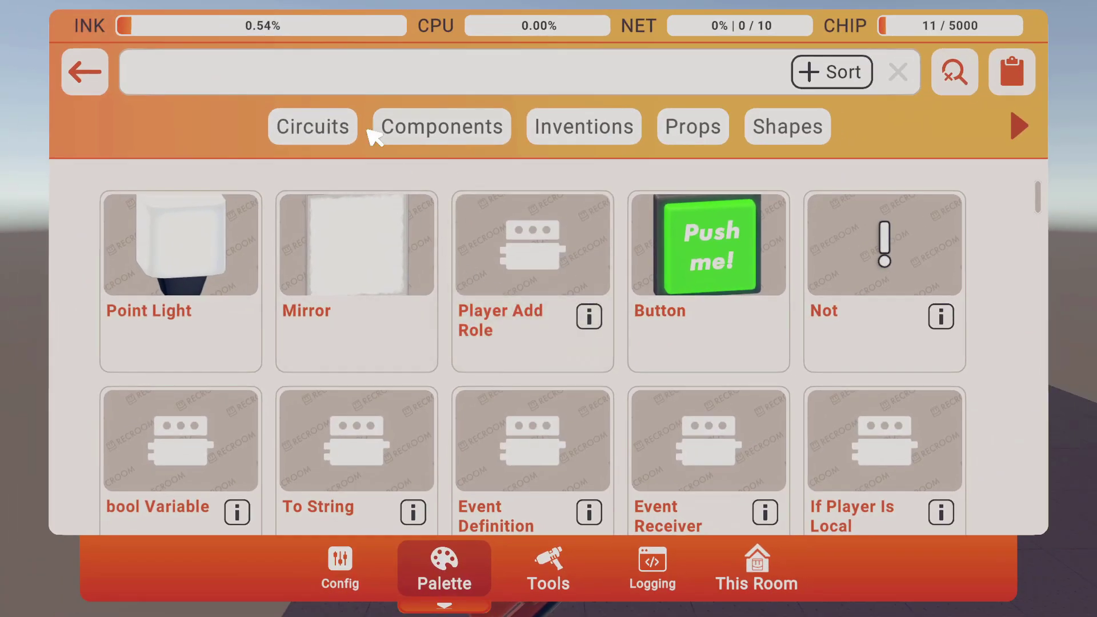
{"action": "key", "text": "f"}
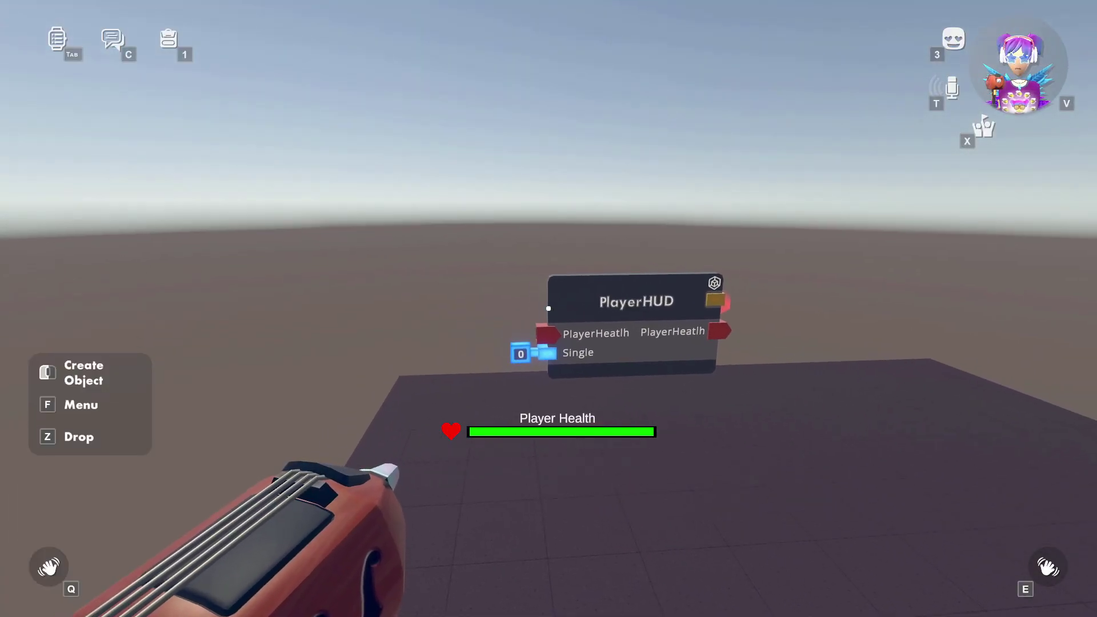
{"action": "key", "text": "f"}
{"action": "left_click", "coordinate": [549, 566]}
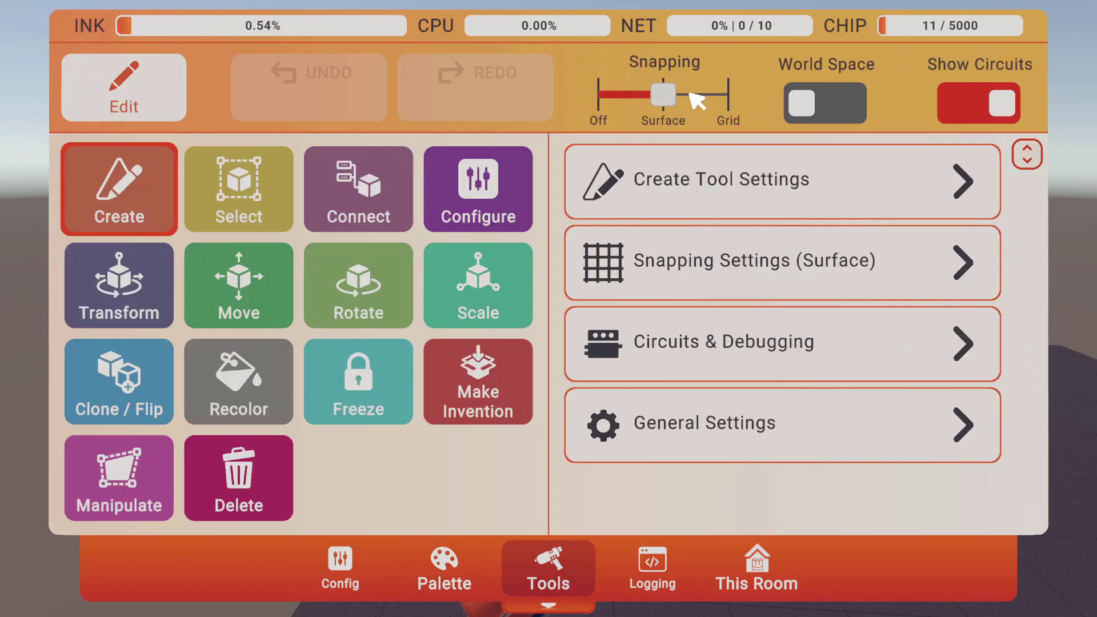
{"action": "left_click", "coordinate": [723, 93]}
{"action": "key", "text": "f"}
{"action": "left_click", "coordinate": [548, 308]}
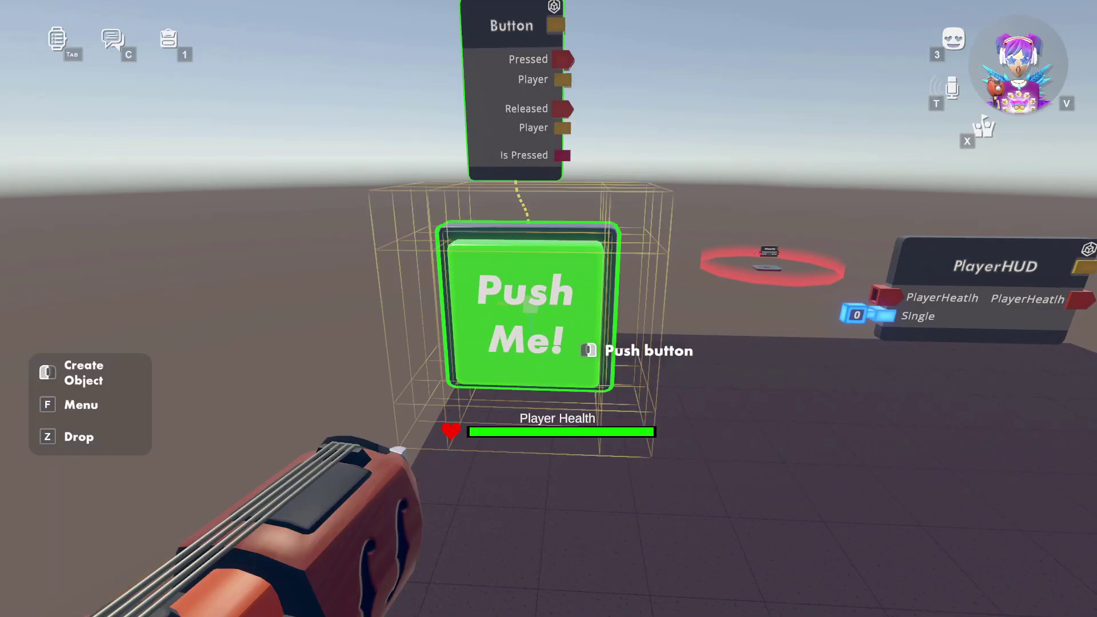
Step: Search the palette for 'flo' and spawn a float Variable chip
{"action": "key", "text": "f"}
{"action": "left_click", "coordinate": [446, 560]}
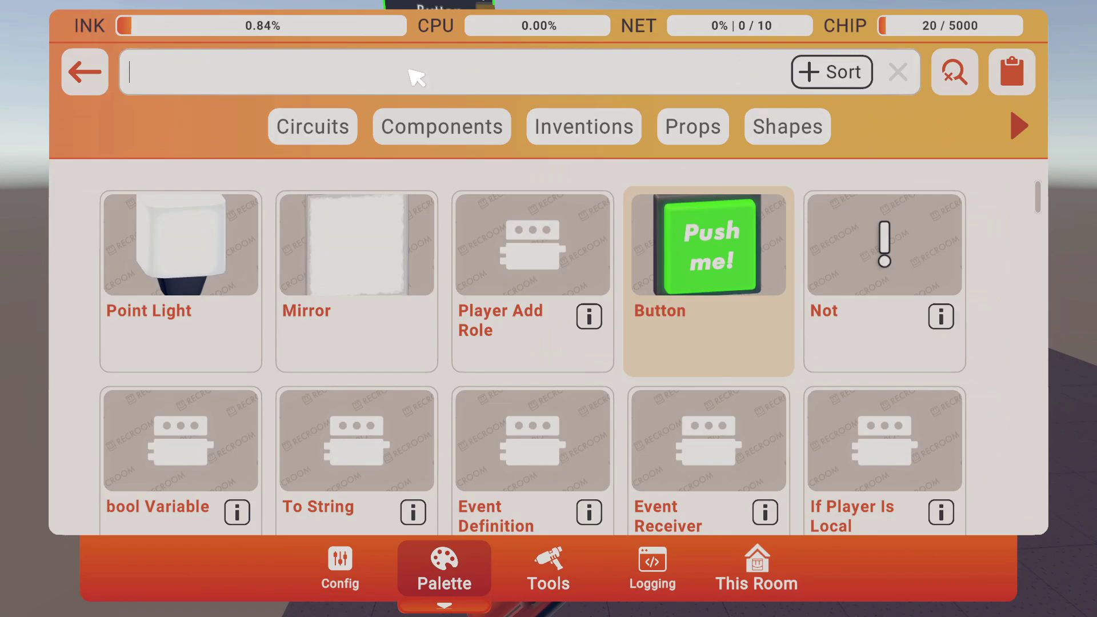
{"action": "left_click", "coordinate": [416, 76]}
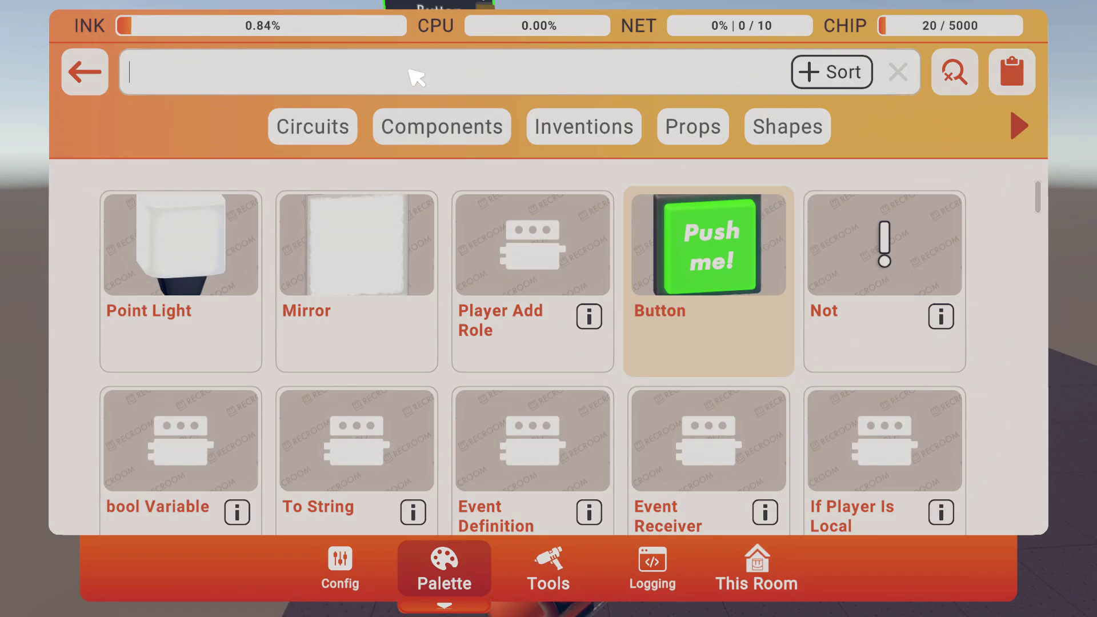
{"action": "type", "text": "int"}
{"action": "key", "text": "BackSpace"}
{"action": "key", "text": "BackSpace"}
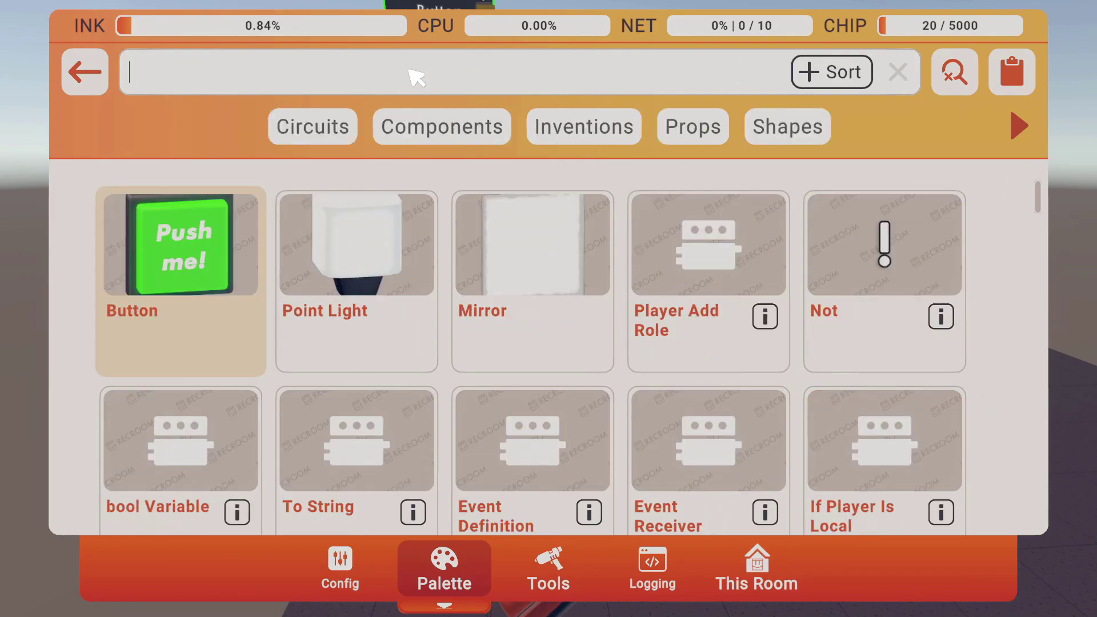
{"action": "type", "text": "flo"}
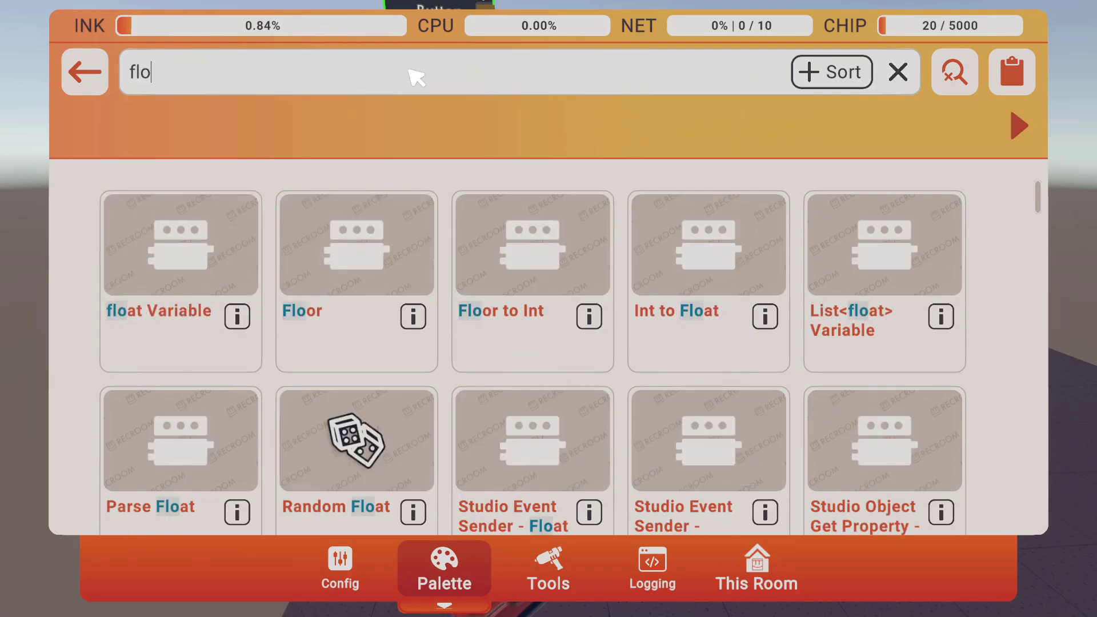
{"action": "left_click", "coordinate": [167, 258]}
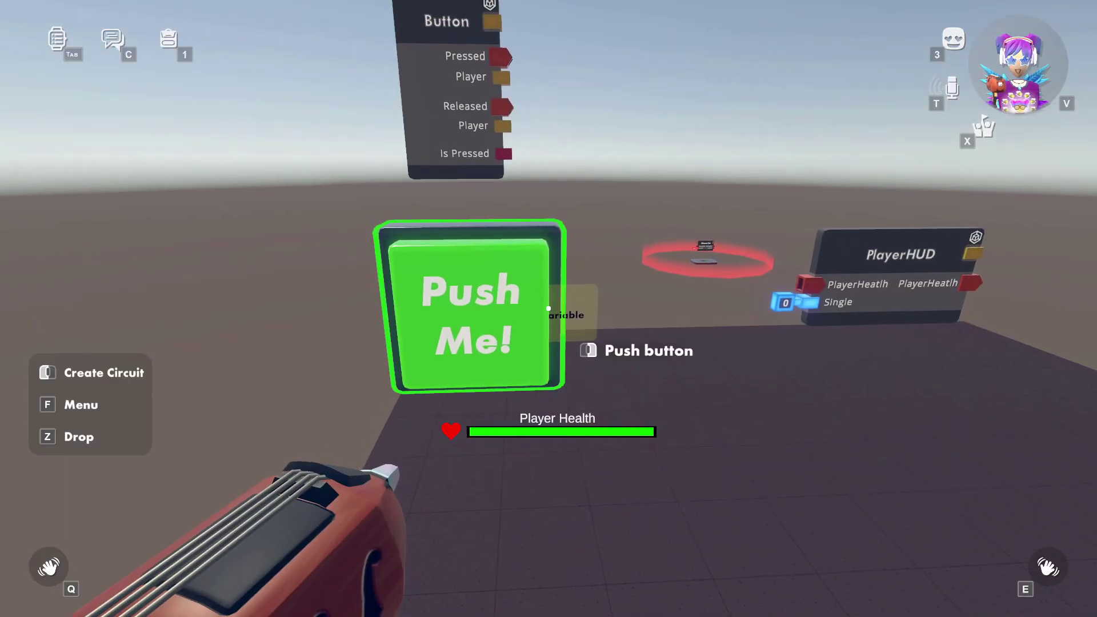
Step: Rename the float Variable chip to 'health' through Configure
{"action": "key", "text": "f"}
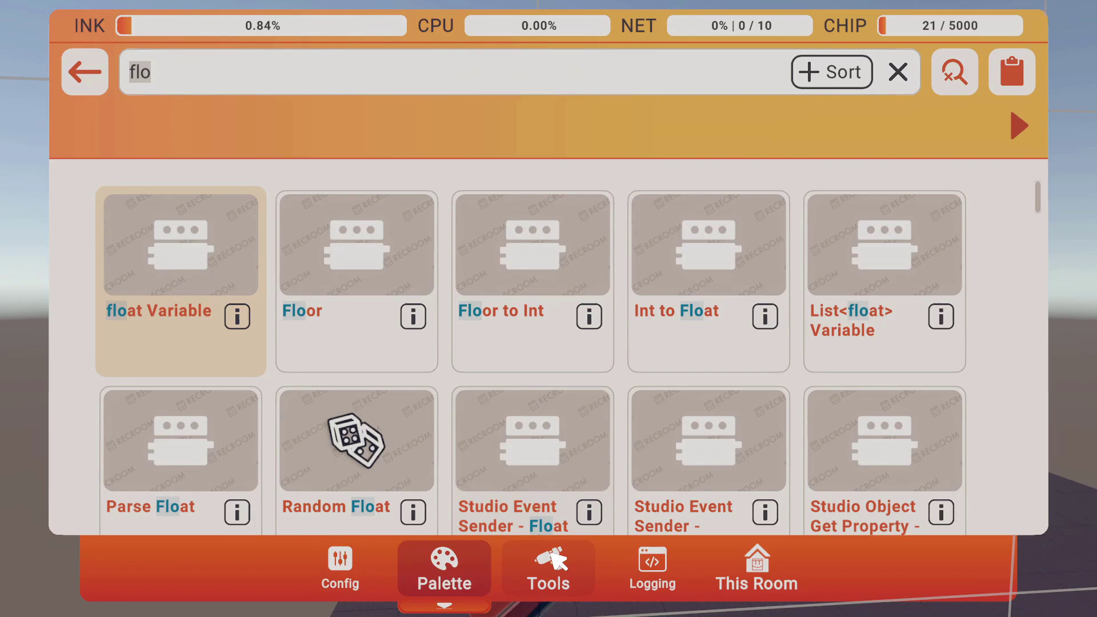
{"action": "left_click", "coordinate": [549, 569]}
{"action": "left_click", "coordinate": [518, 206]}
{"action": "left_click", "coordinate": [516, 269]}
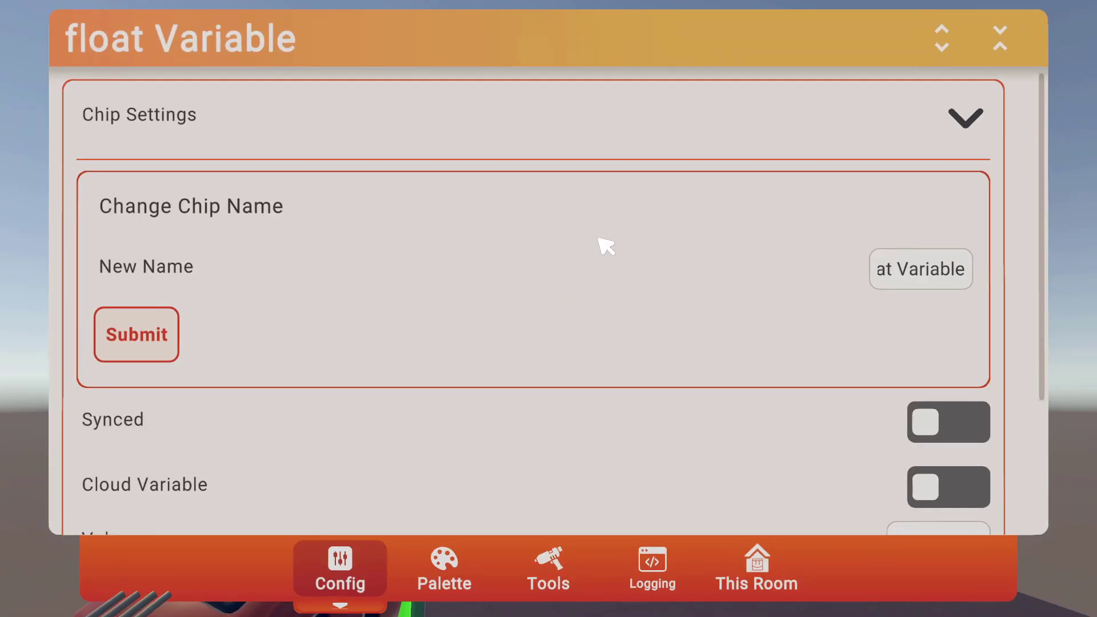
{"action": "left_click", "coordinate": [943, 262]}
{"action": "type", "text": "health"}
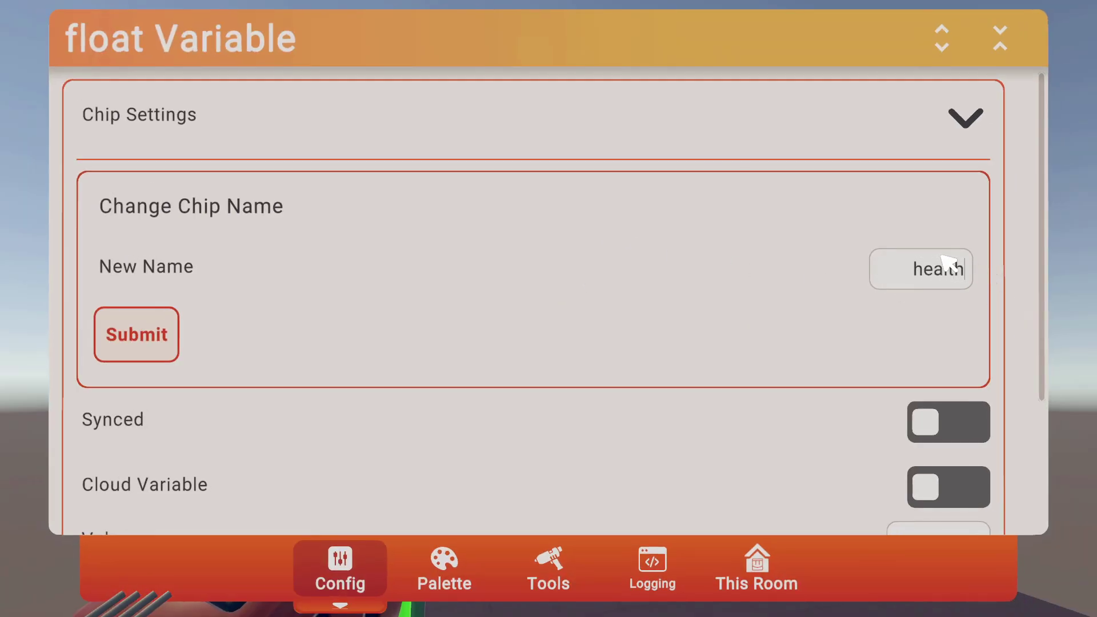
{"action": "left_click", "coordinate": [136, 358]}
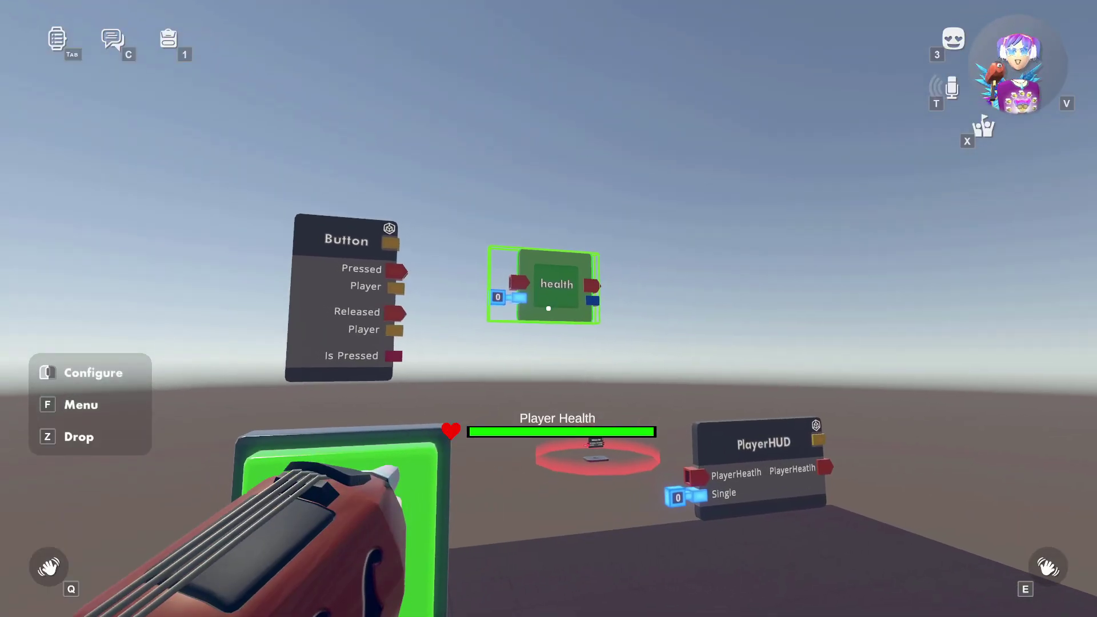
Step: Spawn an Add chip and a Subtract chip from the palette
{"action": "key", "text": "f"}
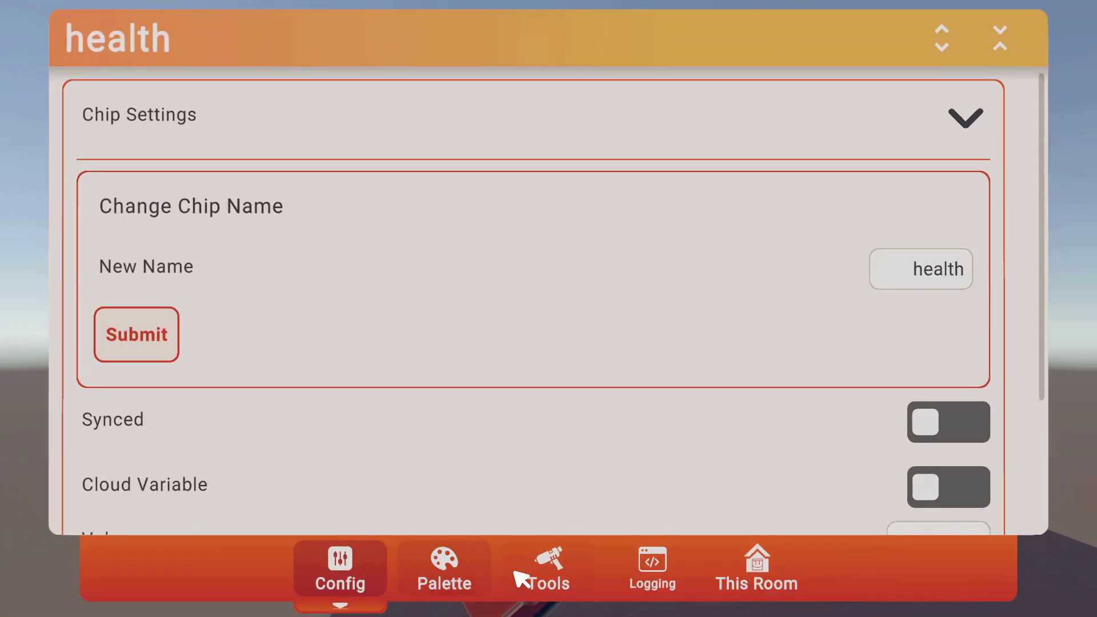
{"action": "left_click", "coordinate": [522, 574]}
{"action": "left_click", "coordinate": [483, 575]}
{"action": "type", "text": "add"}
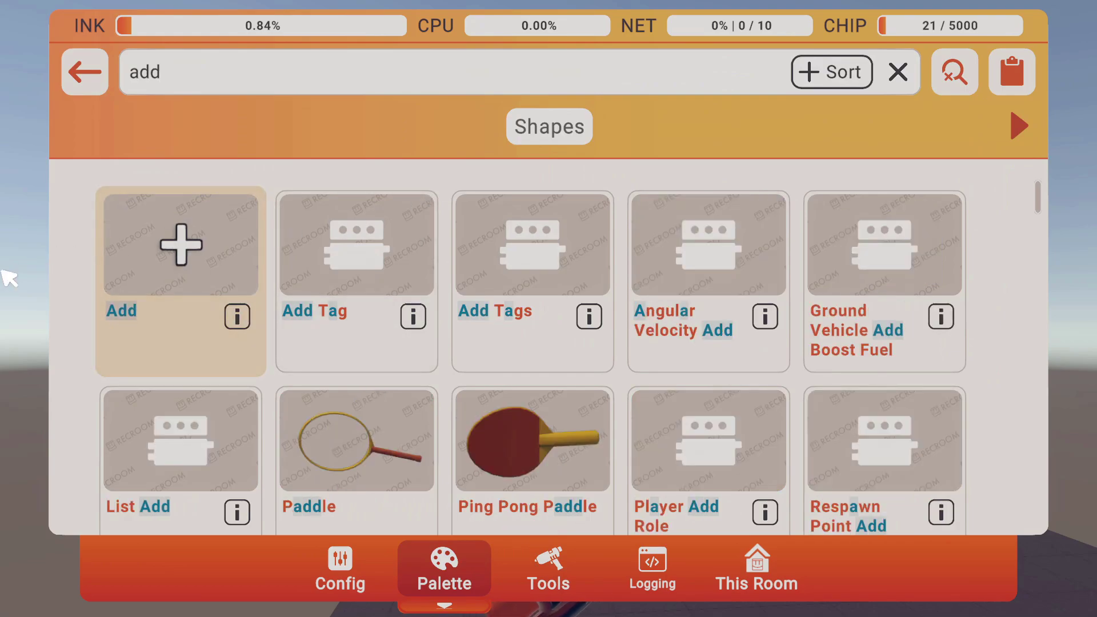
{"action": "key", "text": "Return"}
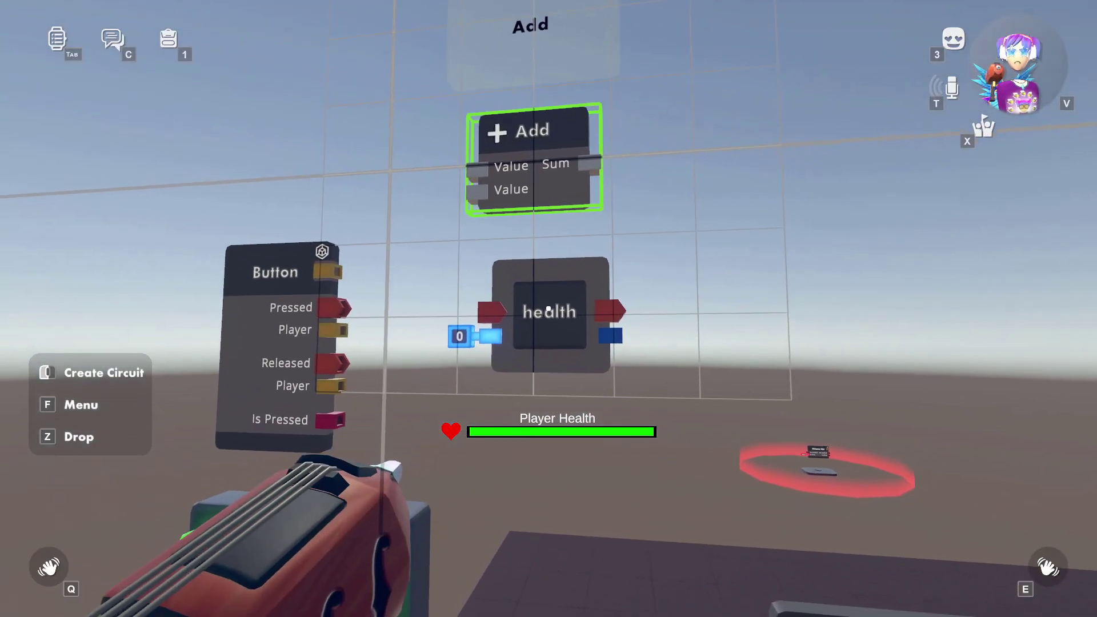
{"action": "type", "text": "f"}
{"action": "type", "text": "sub"}
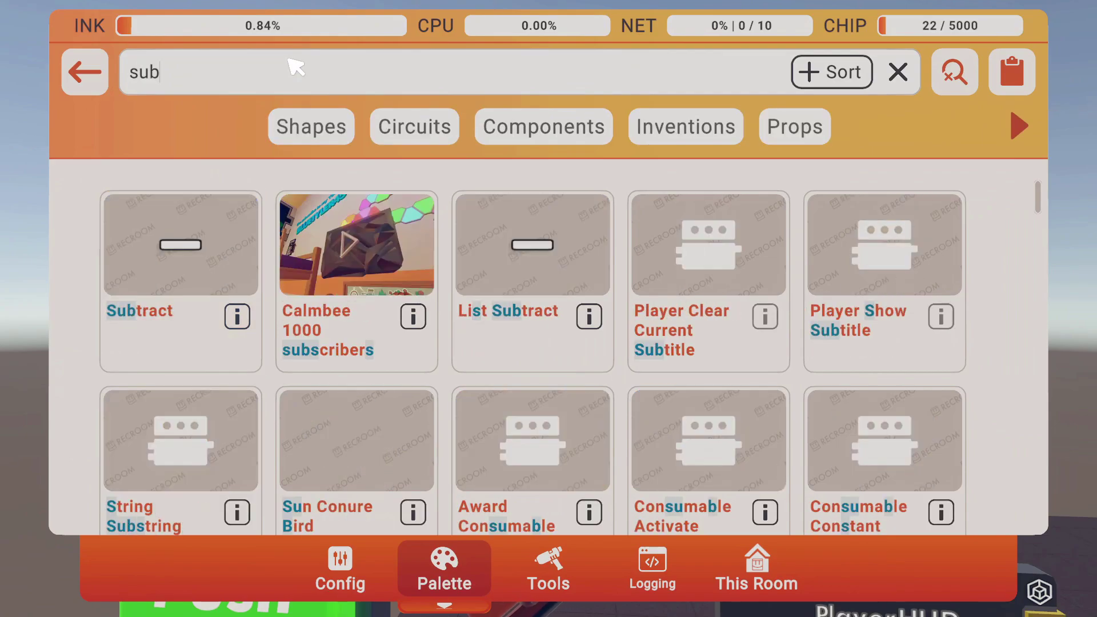
{"action": "left_click", "coordinate": [103, 230]}
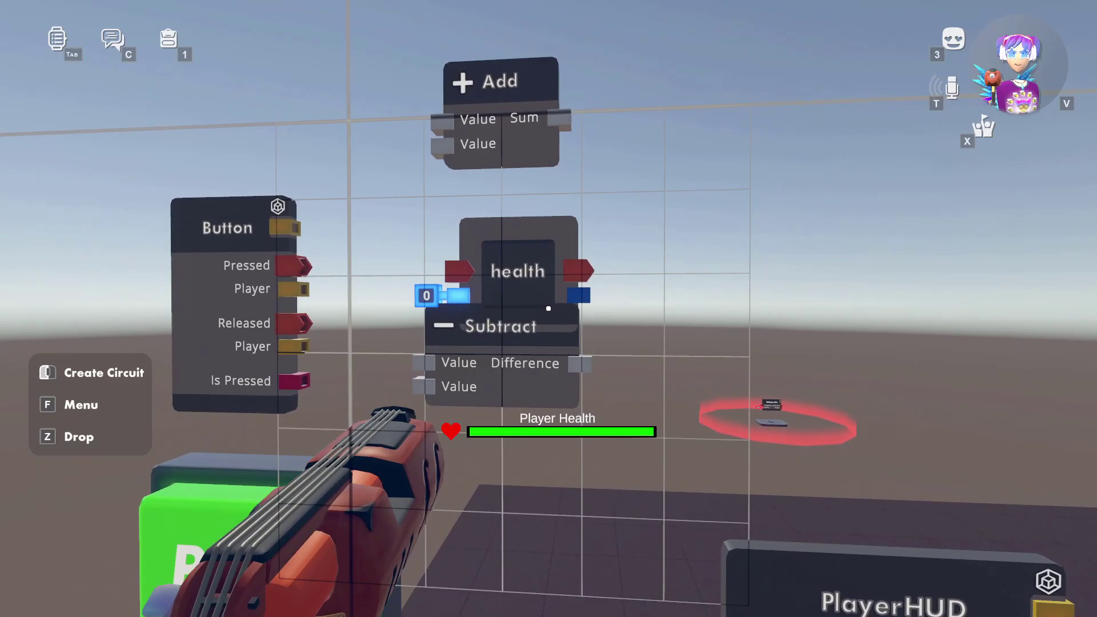
Step: Clone the Push Me! button and raise the copy above the original
{"action": "key", "text": "f"}
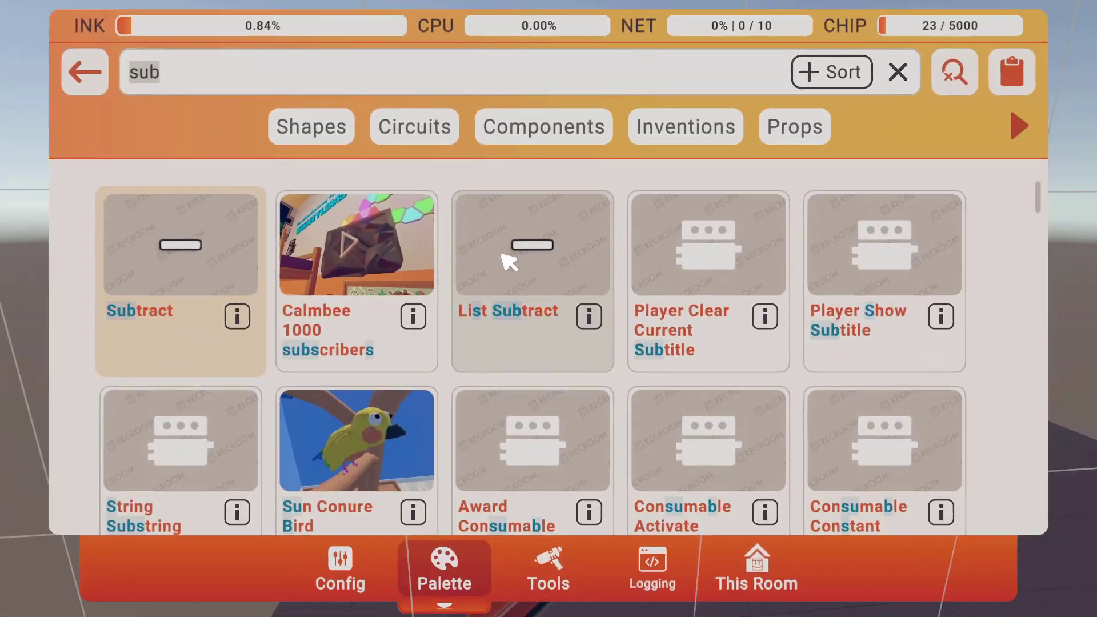
{"action": "left_click", "coordinate": [589, 571]}
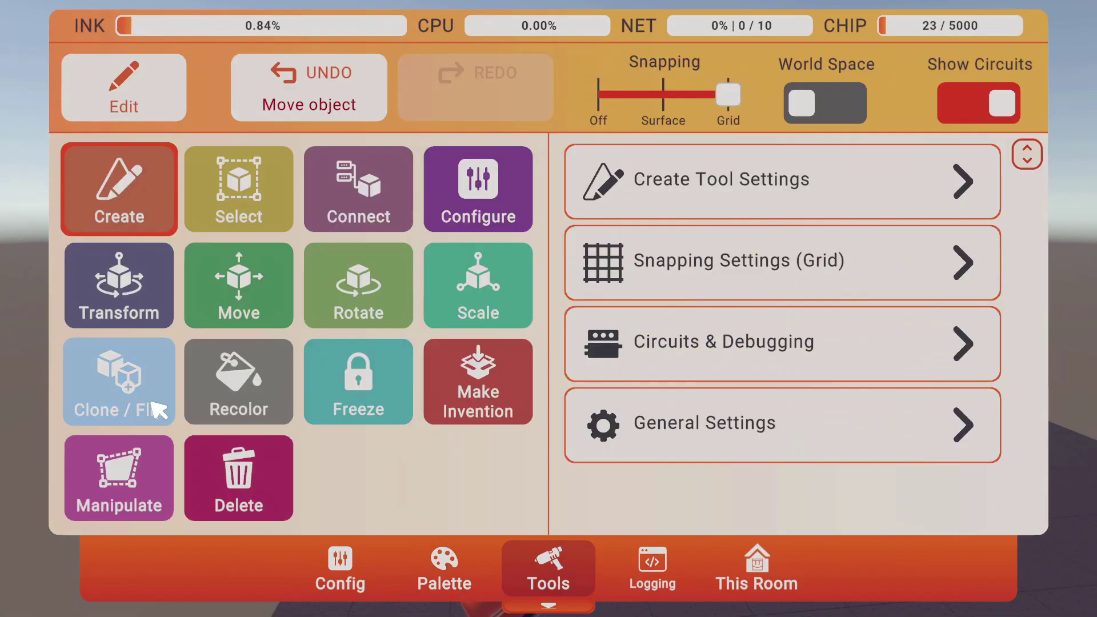
{"action": "left_click", "coordinate": [115, 403]}
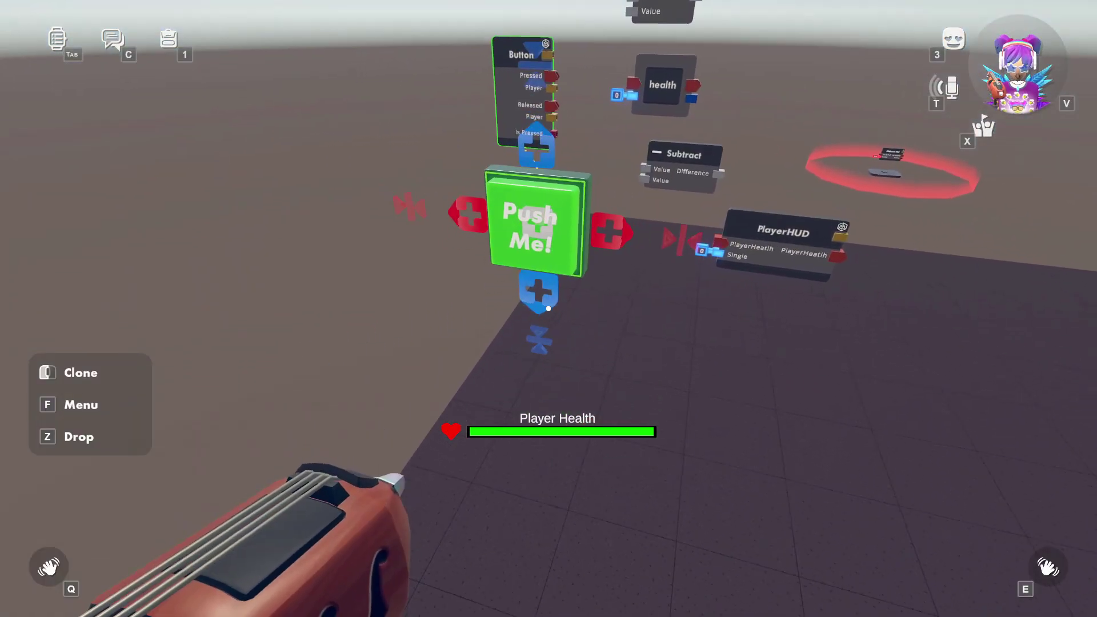
{"action": "left_click", "coordinate": [548, 308]}
{"action": "key", "text": "f"}
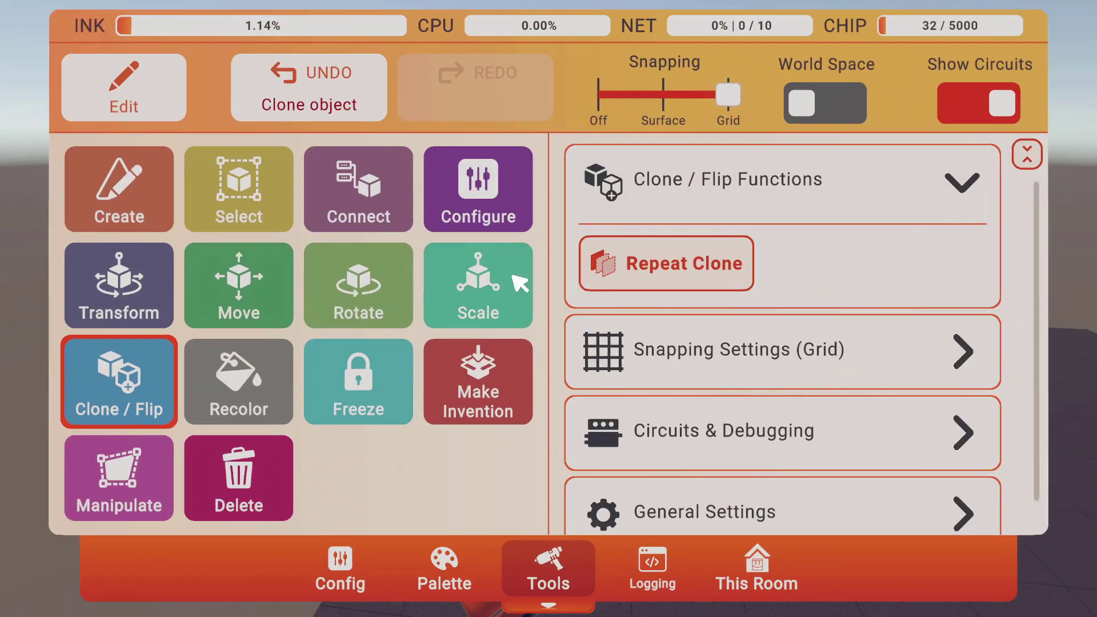
{"action": "left_click", "coordinate": [240, 283]}
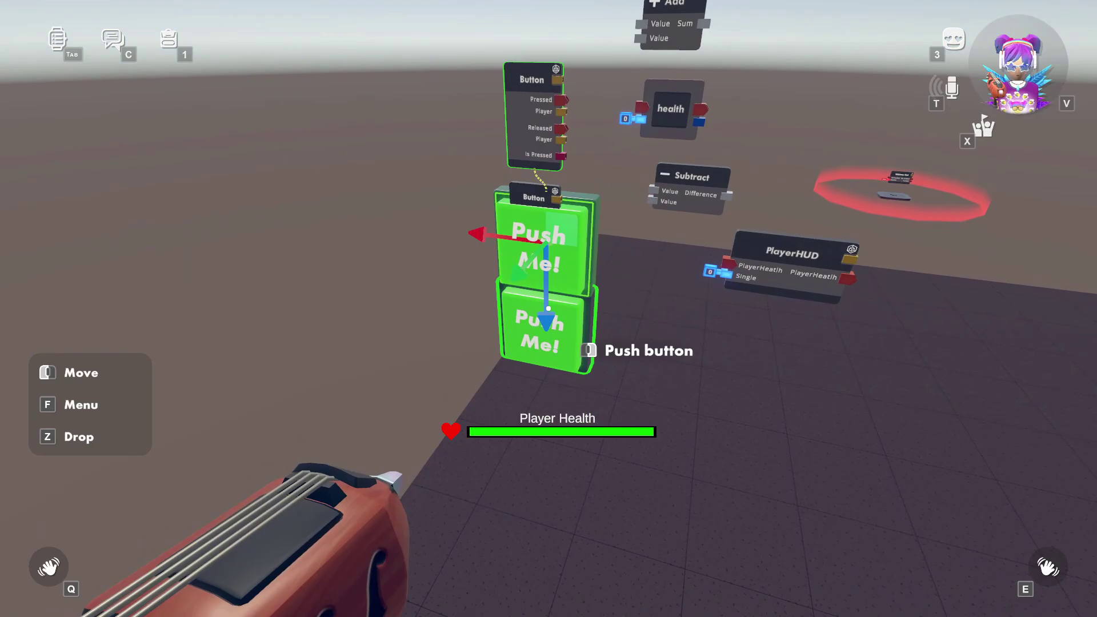
{"action": "left_click_drag", "start_coordinate": [548, 308], "coordinate": [548, 309]}
Step: Wire Pressed into health, set Add's second value to 0.1, and feed Sum back into health
{"action": "key", "text": "f"}
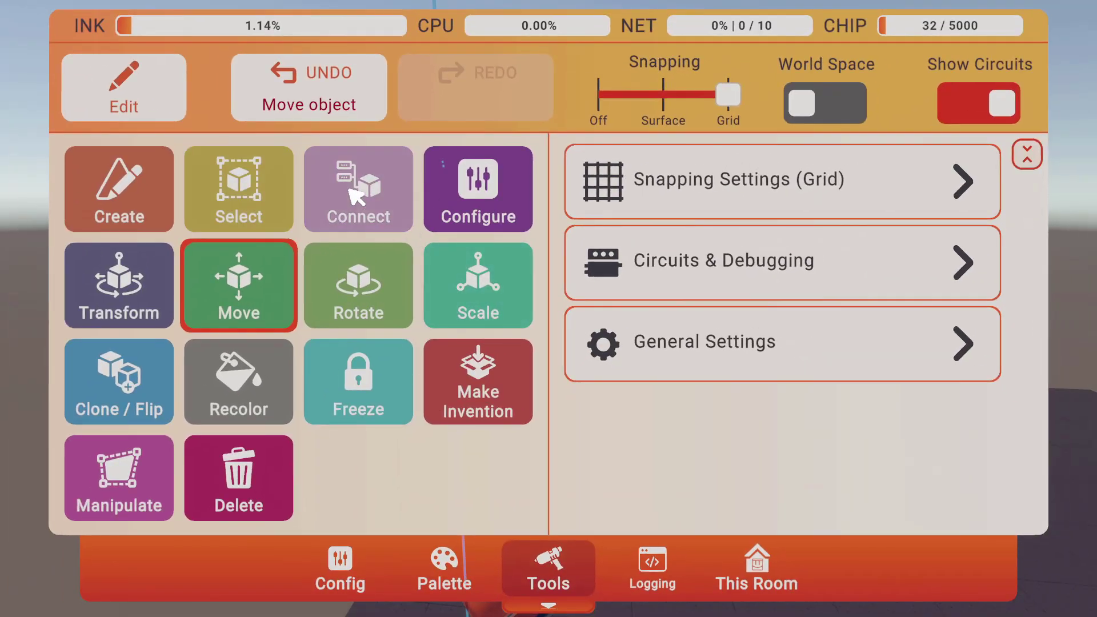
{"action": "left_click", "coordinate": [357, 192]}
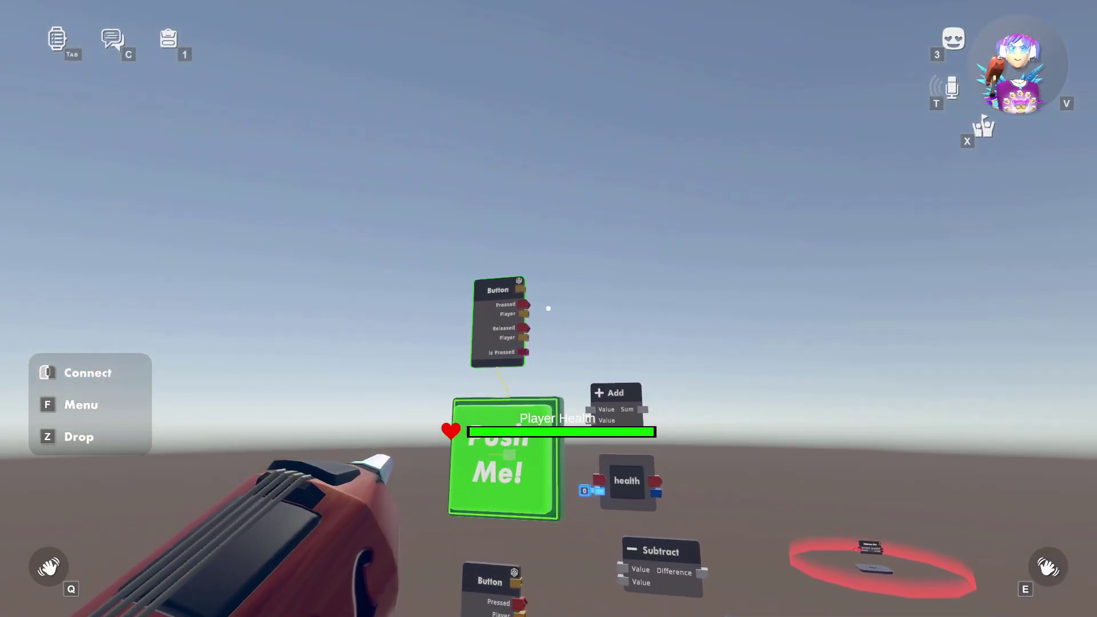
{"action": "left_click_drag", "start_coordinate": [548, 309], "coordinate": [548, 309]}
{"action": "key", "text": "f"}
{"action": "left_click", "coordinate": [687, 152]}
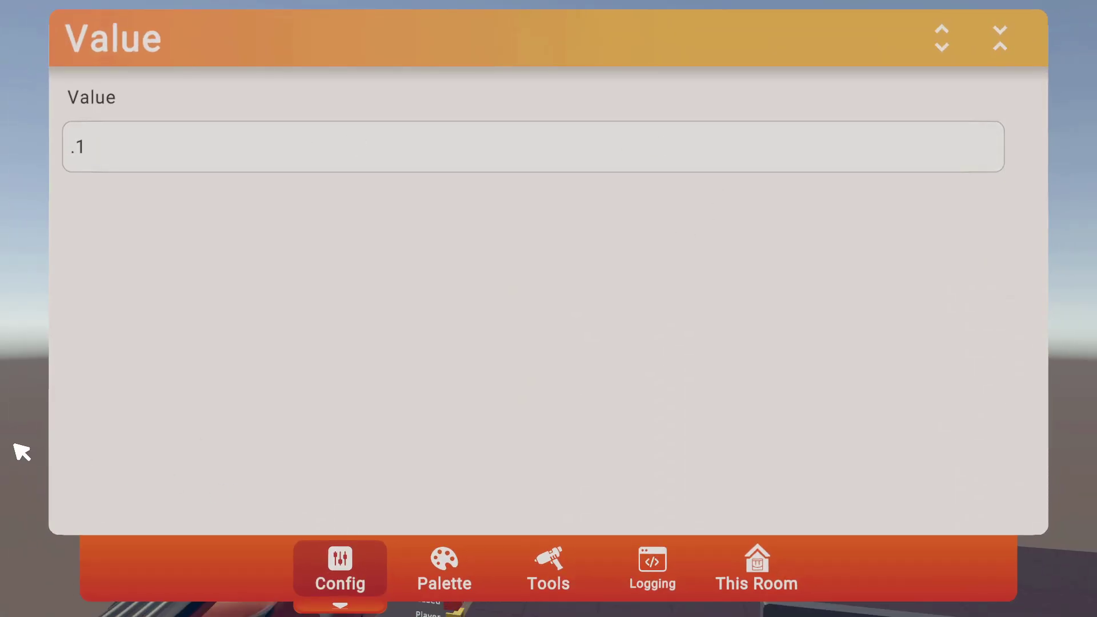
{"action": "type", "text": ".1"}
{"action": "key", "text": "Return"}
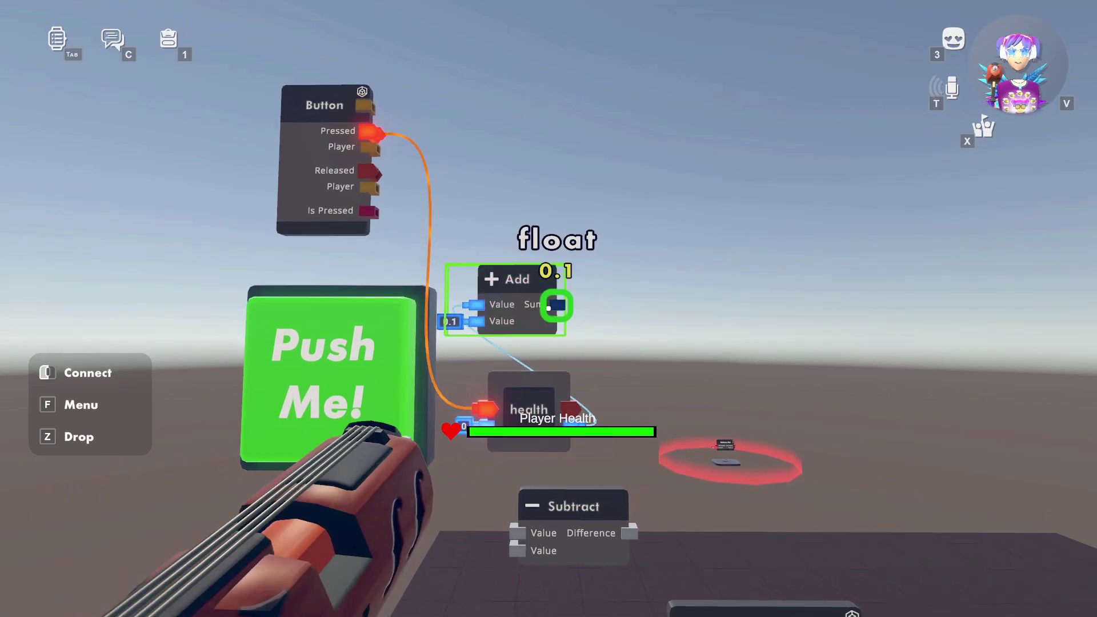
{"action": "left_click_drag", "start_coordinate": [548, 308], "coordinate": [548, 308]}
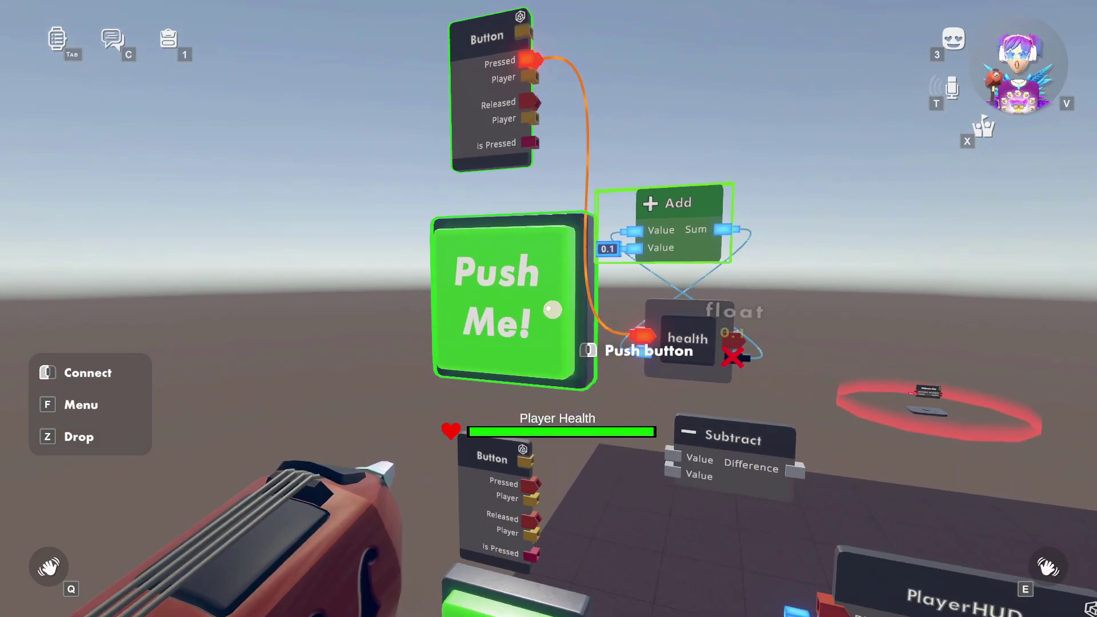
Step: Wire health into PlayerHUD's PlayerHeatlh input and press Push Me repeatedly to raise the bar
{"action": "left_click", "coordinate": [548, 308]}
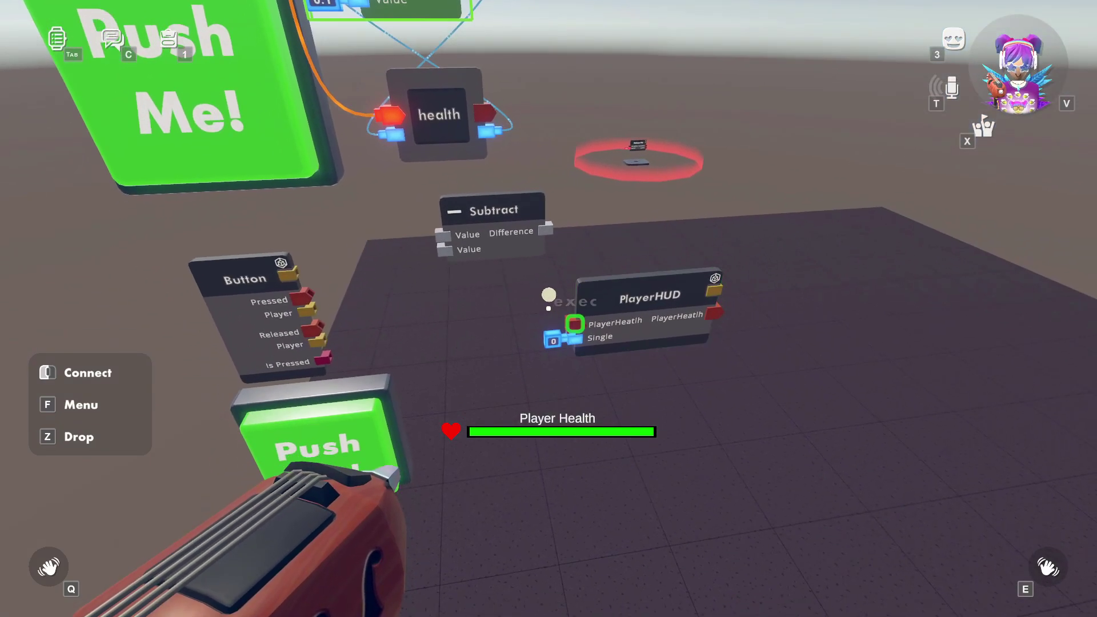
{"action": "left_click_drag", "start_coordinate": [548, 309], "coordinate": [548, 308]}
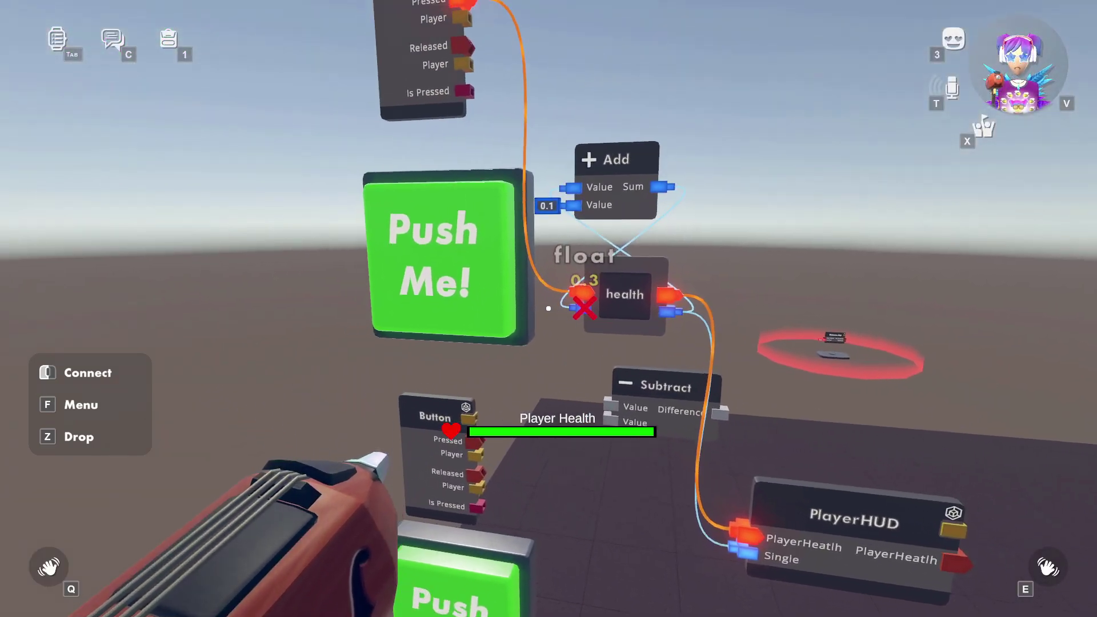
{"action": "left_click", "coordinate": [548, 309]}
{"action": "left_click", "coordinate": [548, 308]}
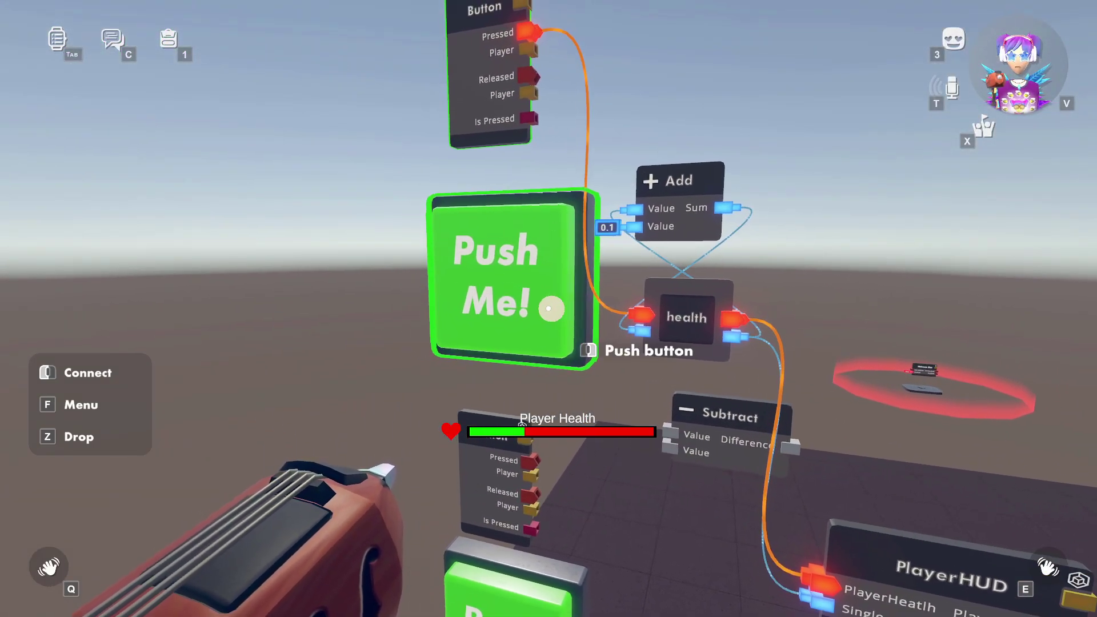
{"action": "left_click", "coordinate": [549, 309]}
{"action": "left_click", "coordinate": [549, 308]}
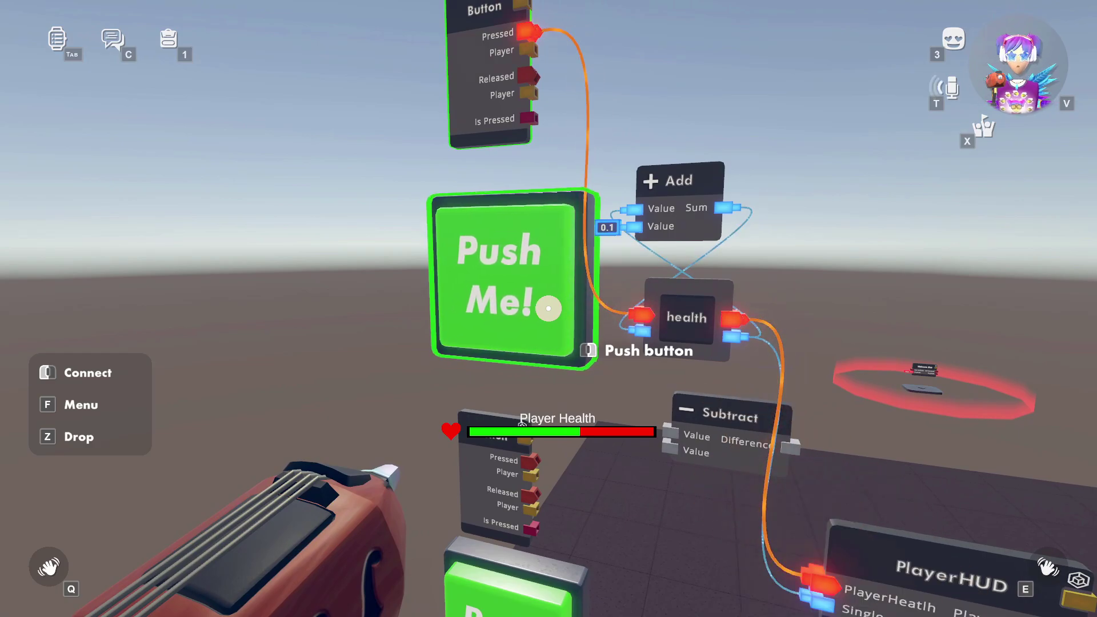
{"action": "key", "text": "s"}
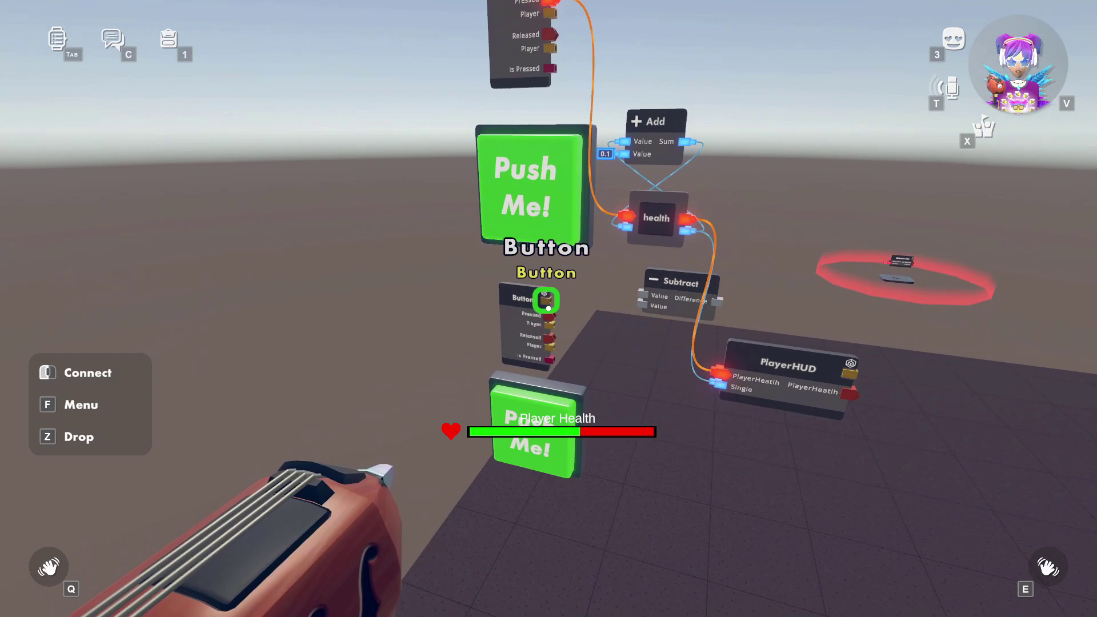
Step: Clone the health node and move the copy down
{"action": "left_click", "coordinate": [548, 308]}
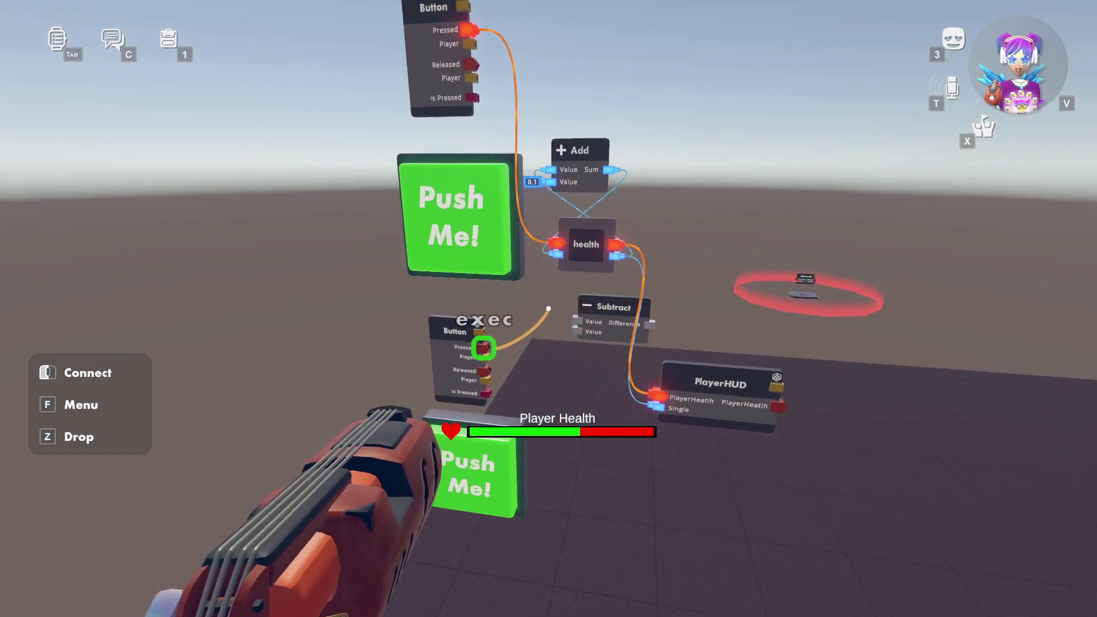
{"action": "key", "text": "w"}
{"action": "key", "text": "f"}
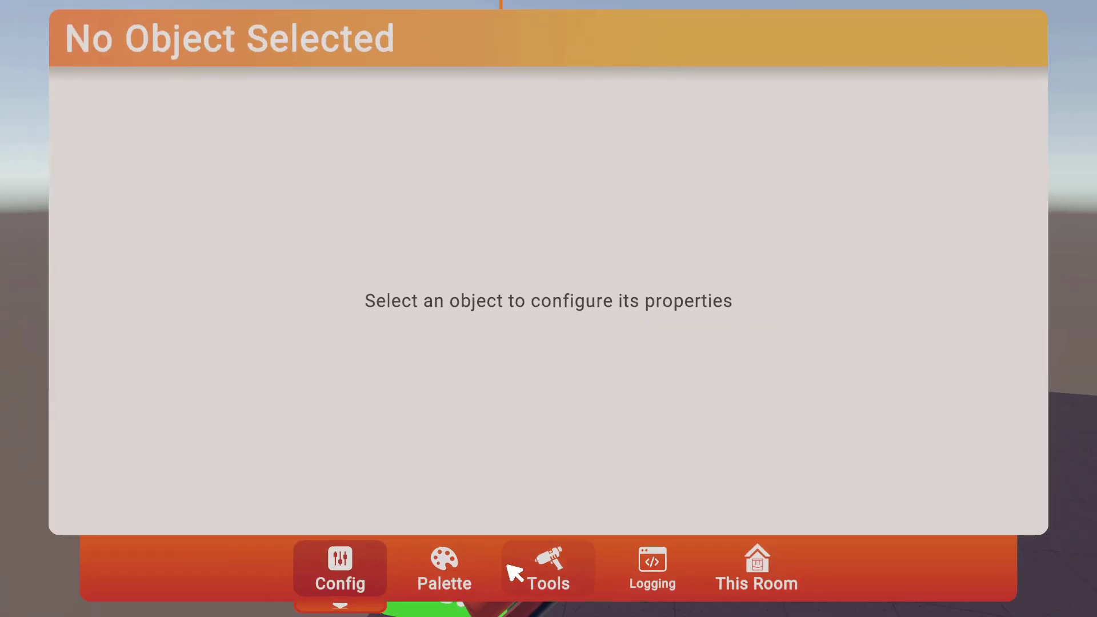
{"action": "left_click", "coordinate": [520, 569]}
{"action": "left_click", "coordinate": [108, 401]}
{"action": "key", "text": "f"}
{"action": "left_click", "coordinate": [548, 309]}
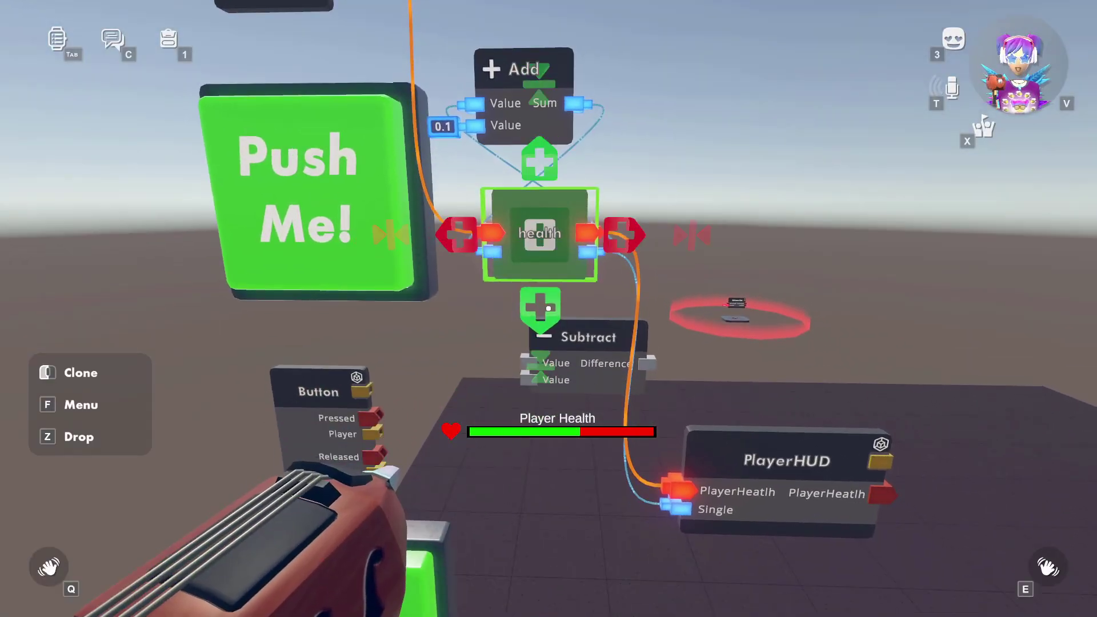
{"action": "key", "text": "f"}
{"action": "left_click", "coordinate": [245, 299]}
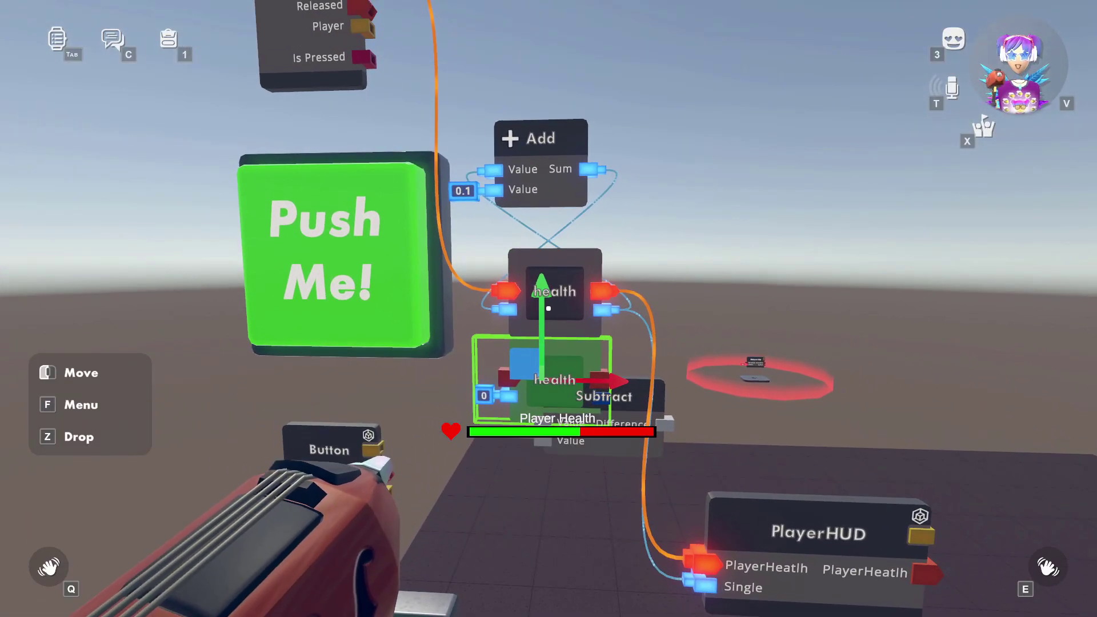
Step: Wire the second button into the cloned health, health into Subtract, and set Subtract's value to 0.1
{"action": "key", "text": "f"}
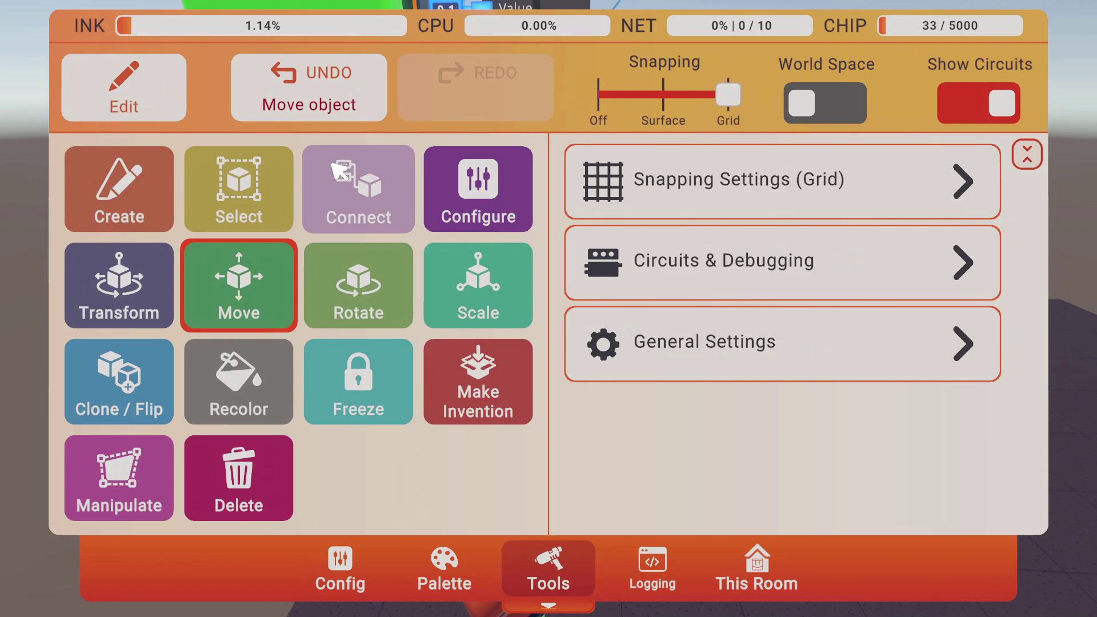
{"action": "left_click", "coordinate": [242, 286]}
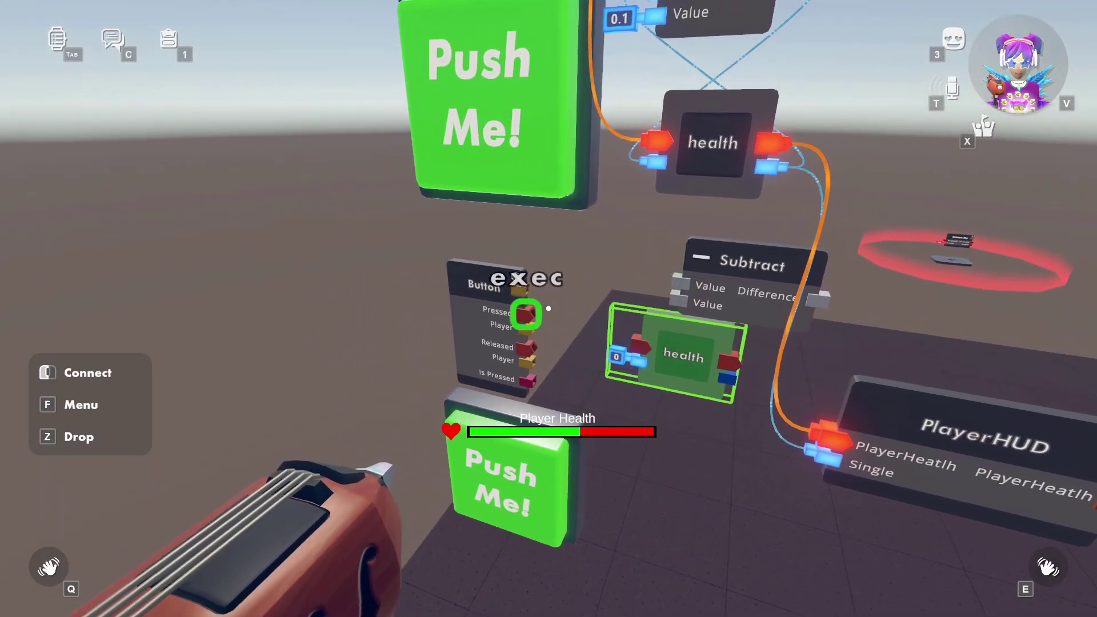
{"action": "left_click", "coordinate": [548, 308]}
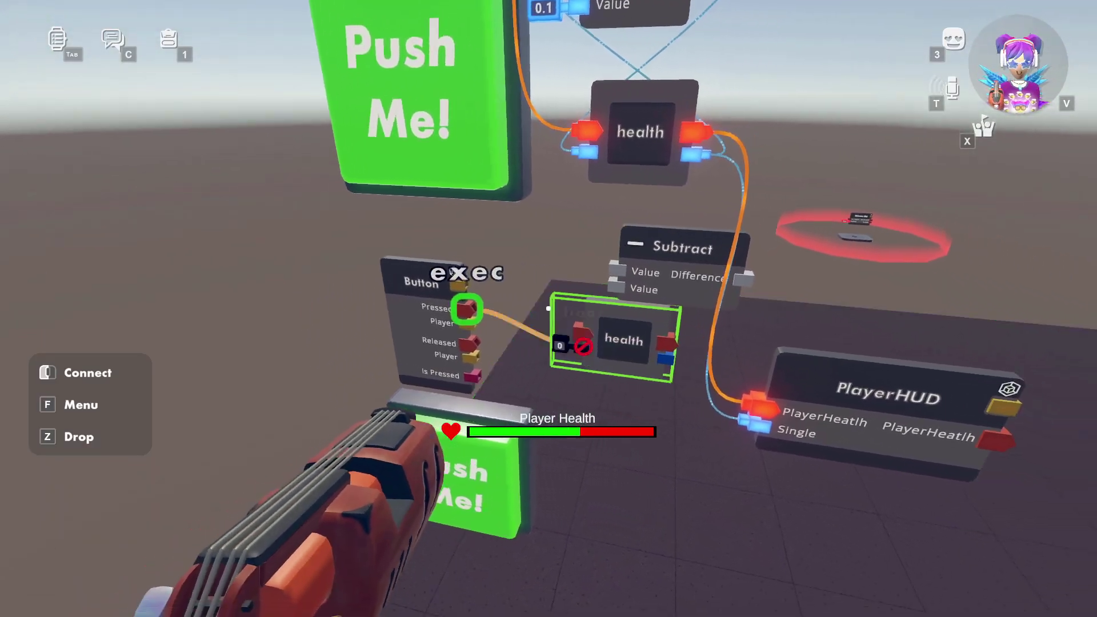
{"action": "left_click", "coordinate": [549, 308]}
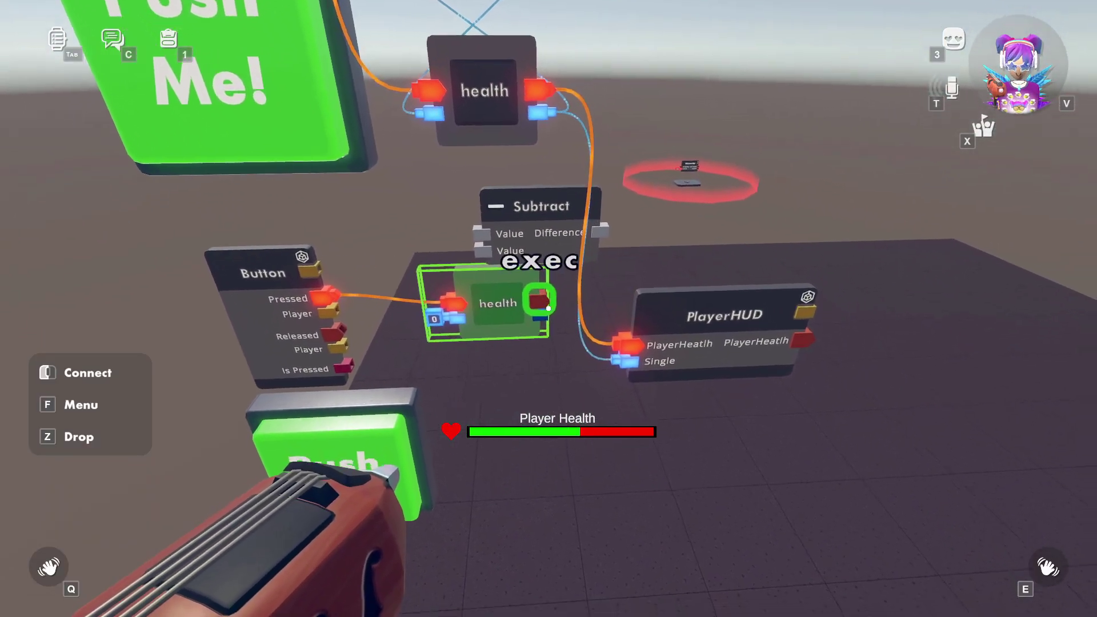
{"action": "left_click", "coordinate": [549, 308]}
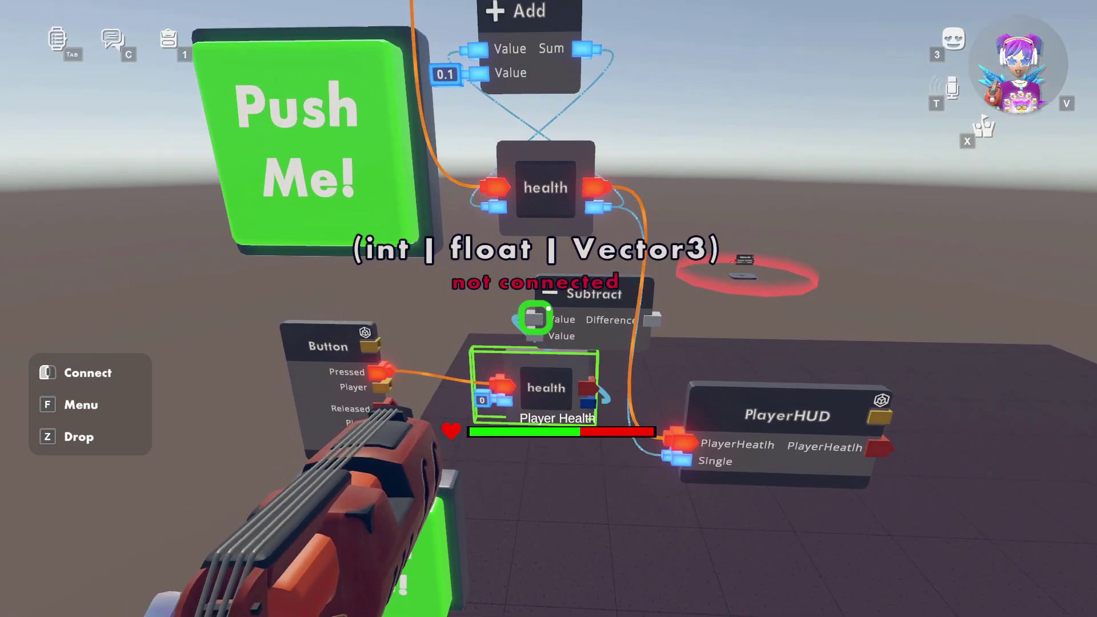
{"action": "left_click", "coordinate": [549, 308]}
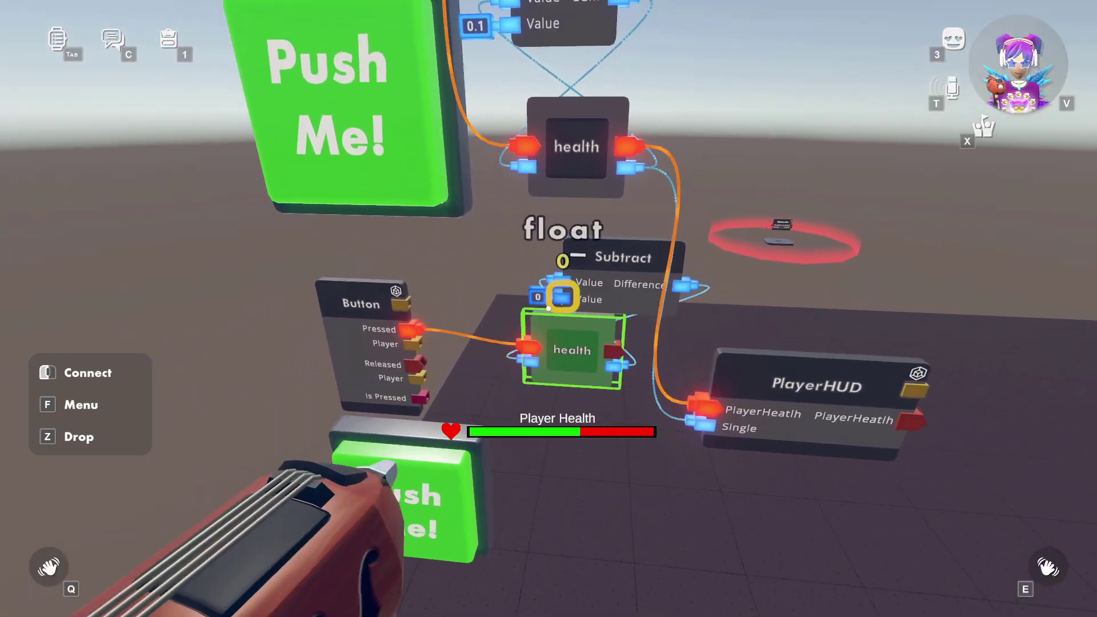
{"action": "key", "text": "f"}
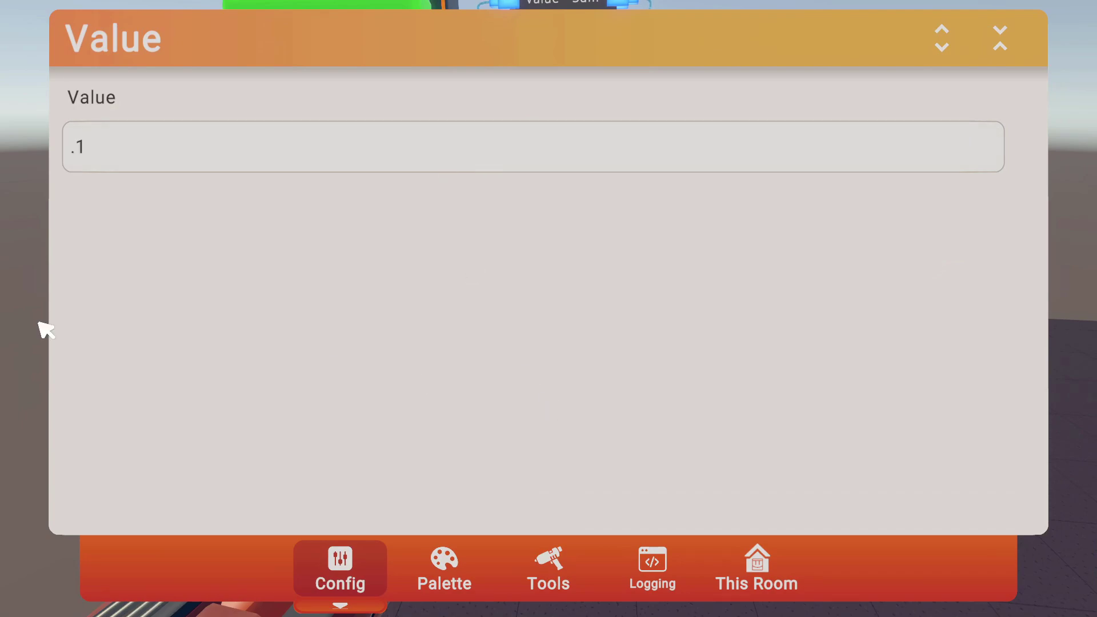
{"action": "key", "text": "Return"}
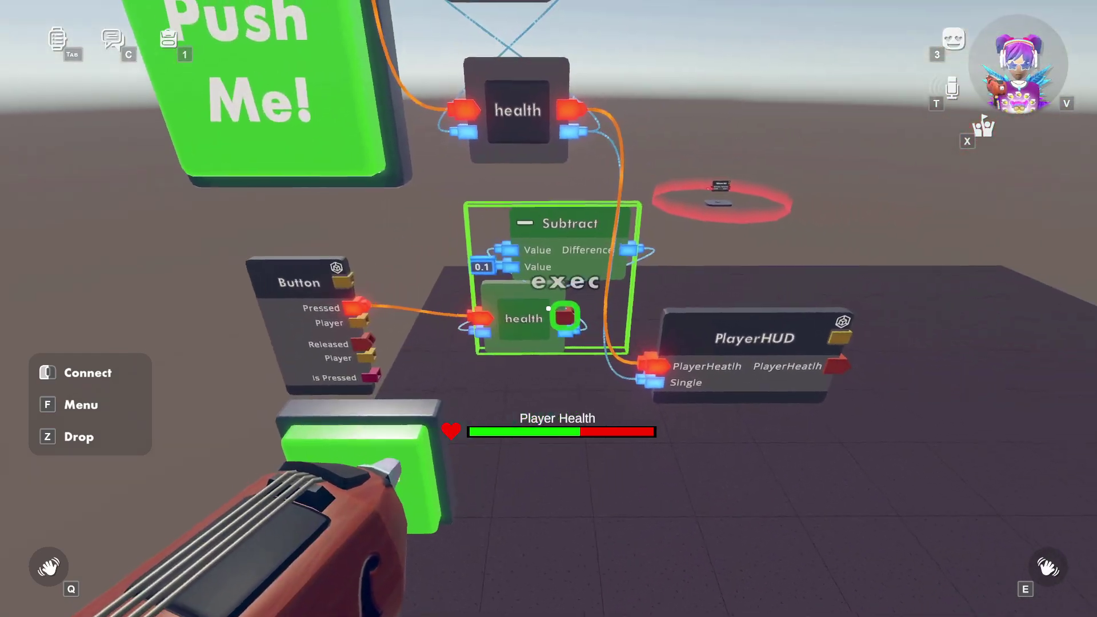
Step: Wire the cloned health into PlayerHUD, then test draining the bar and refilling it to full
{"action": "left_click", "coordinate": [549, 309]}
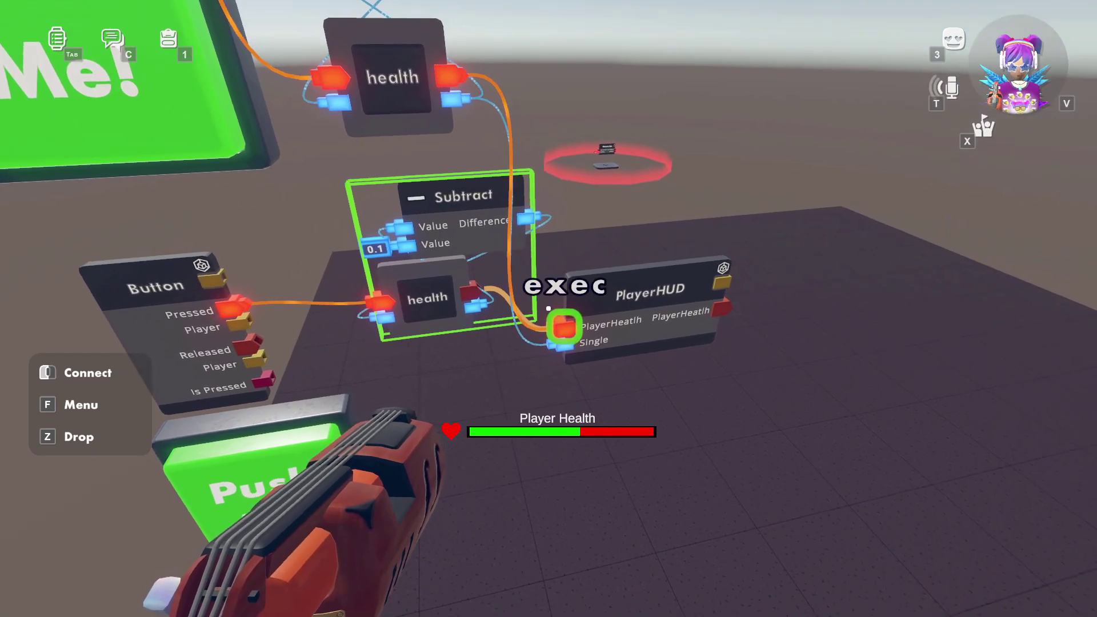
{"action": "left_click", "coordinate": [549, 309]}
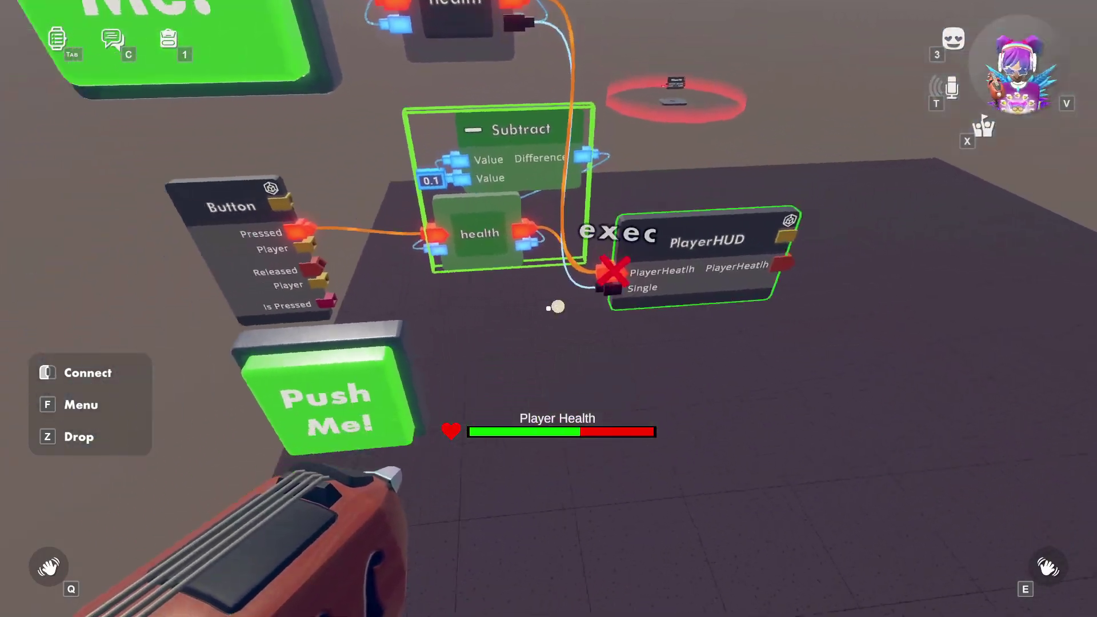
{"action": "left_click", "coordinate": [548, 309]}
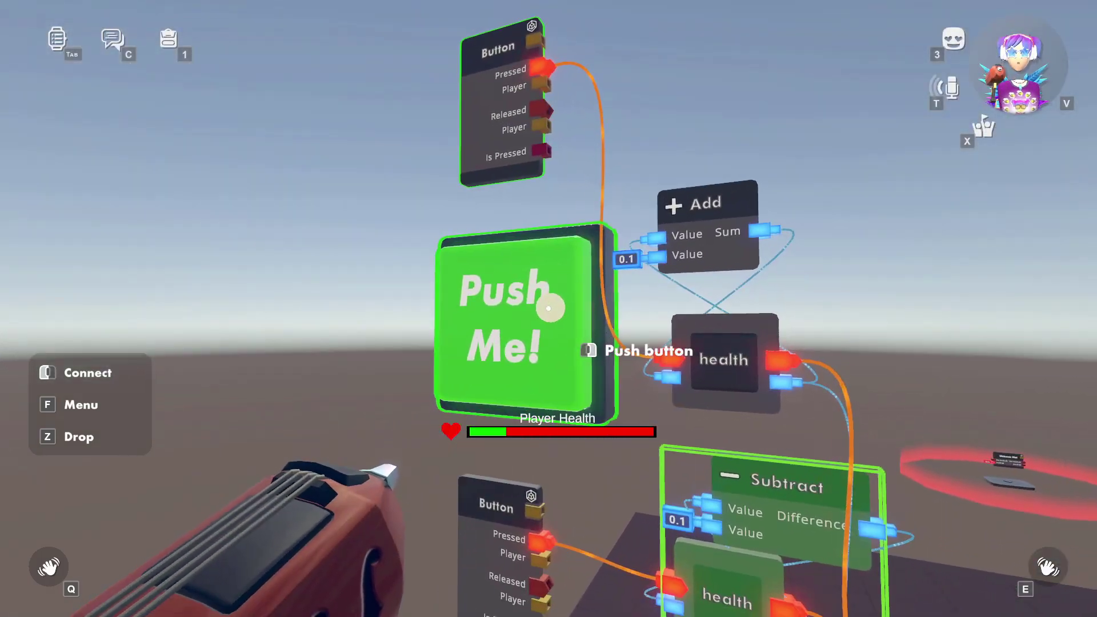
{"action": "left_click", "coordinate": [549, 309]}
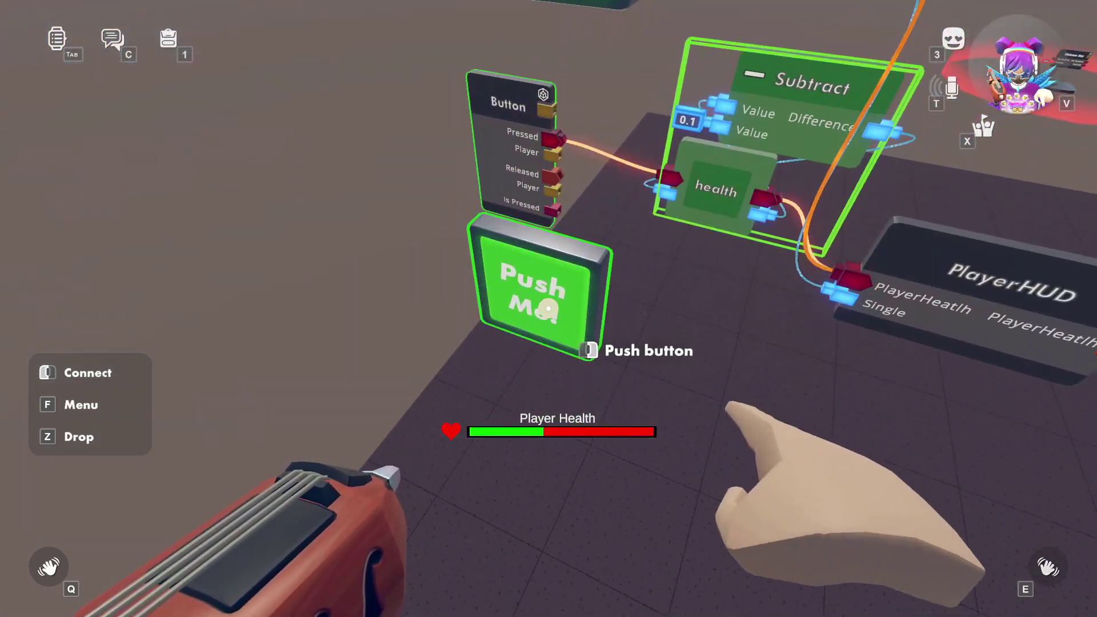
{"action": "left_click", "coordinate": [549, 309]}
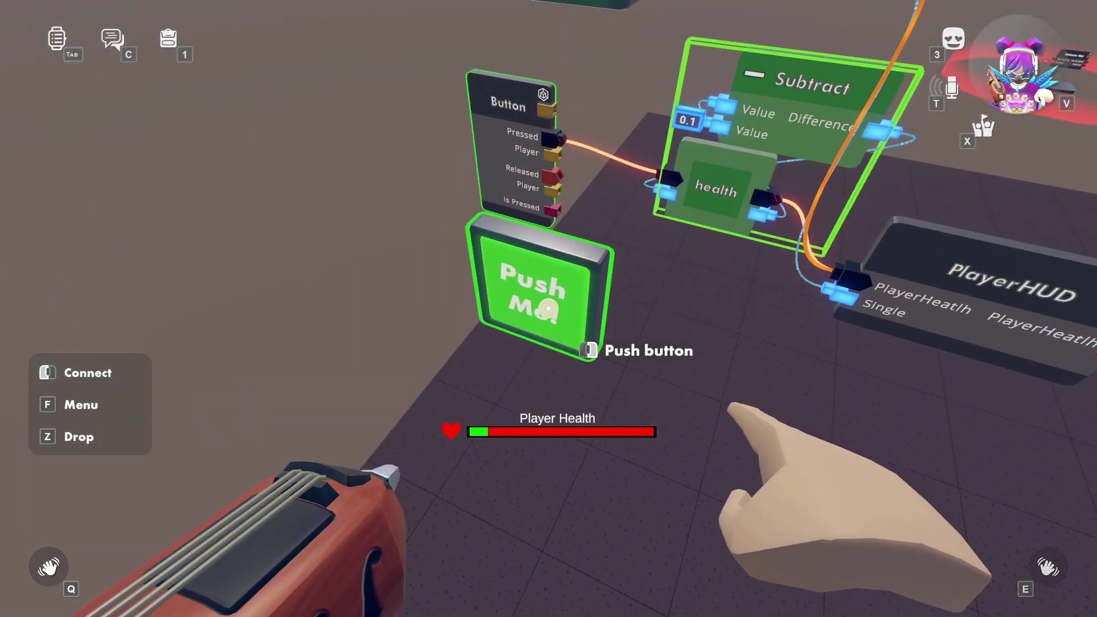
{"action": "left_click", "coordinate": [549, 309]}
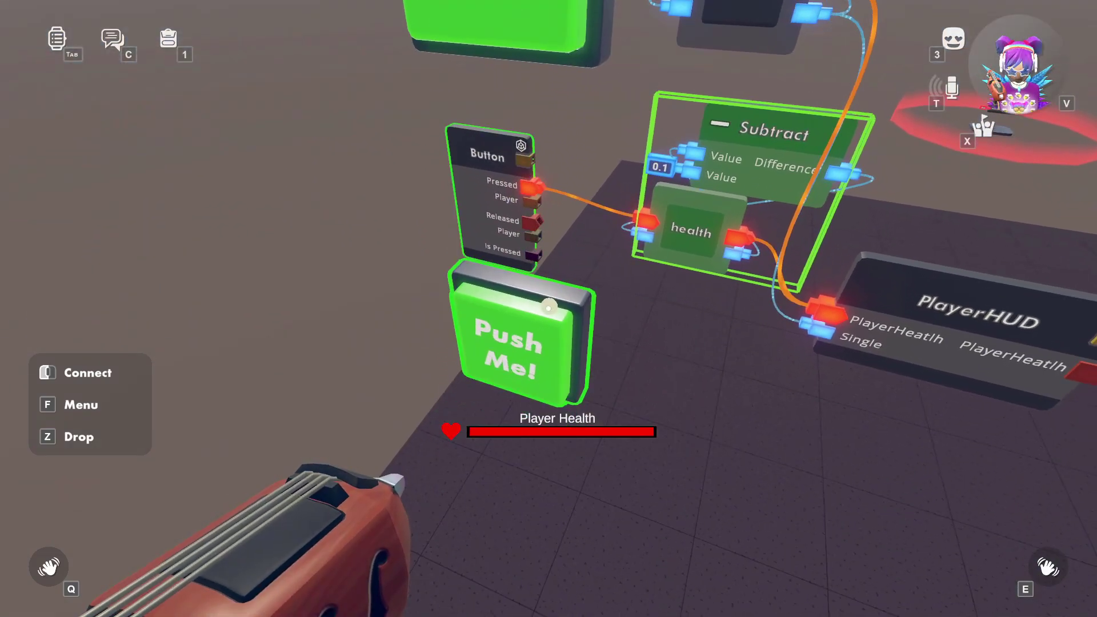
{"action": "left_click", "coordinate": [549, 309]}
{"action": "left_click", "coordinate": [549, 309]}
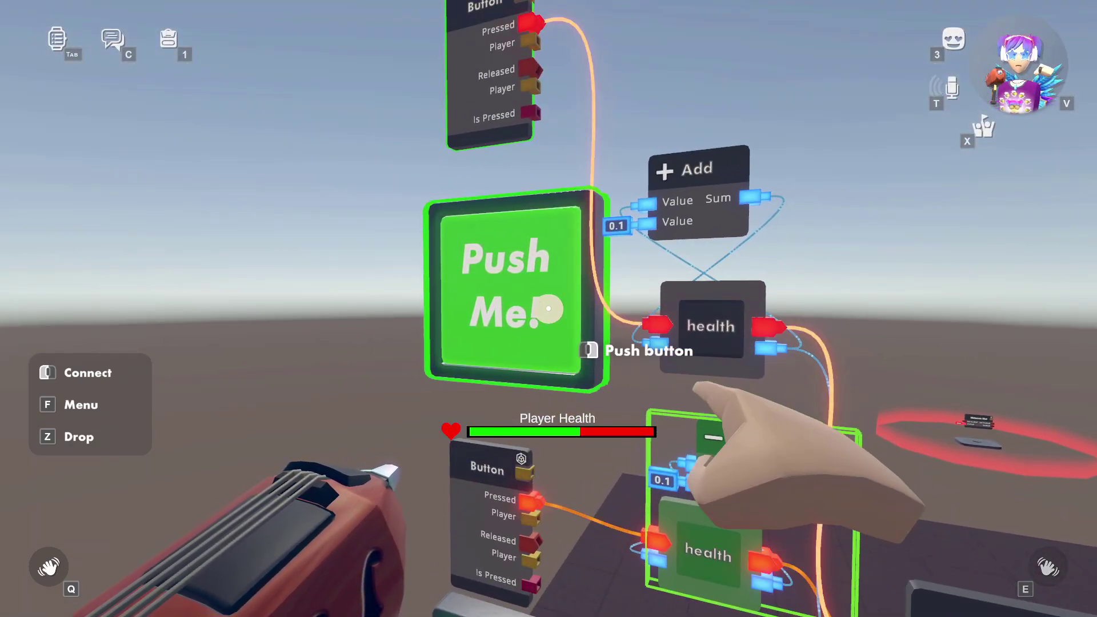
{"action": "left_click", "coordinate": [549, 309]}
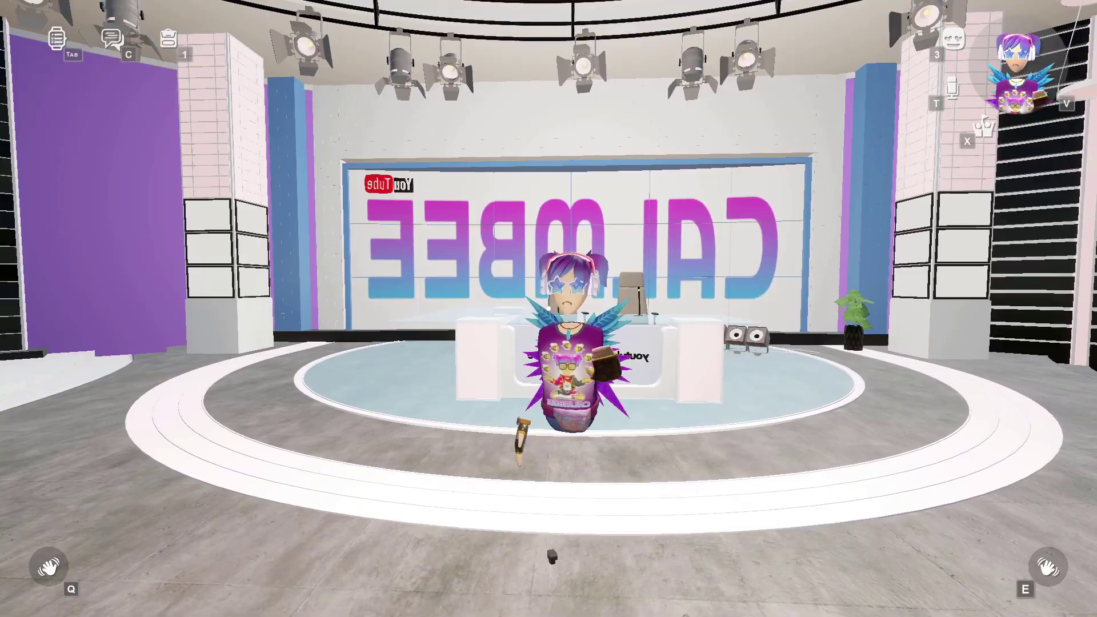
Step: Wave the avatar's hand, step back from the camera, and raise the right hand again
{"action": "key", "text": "e"}
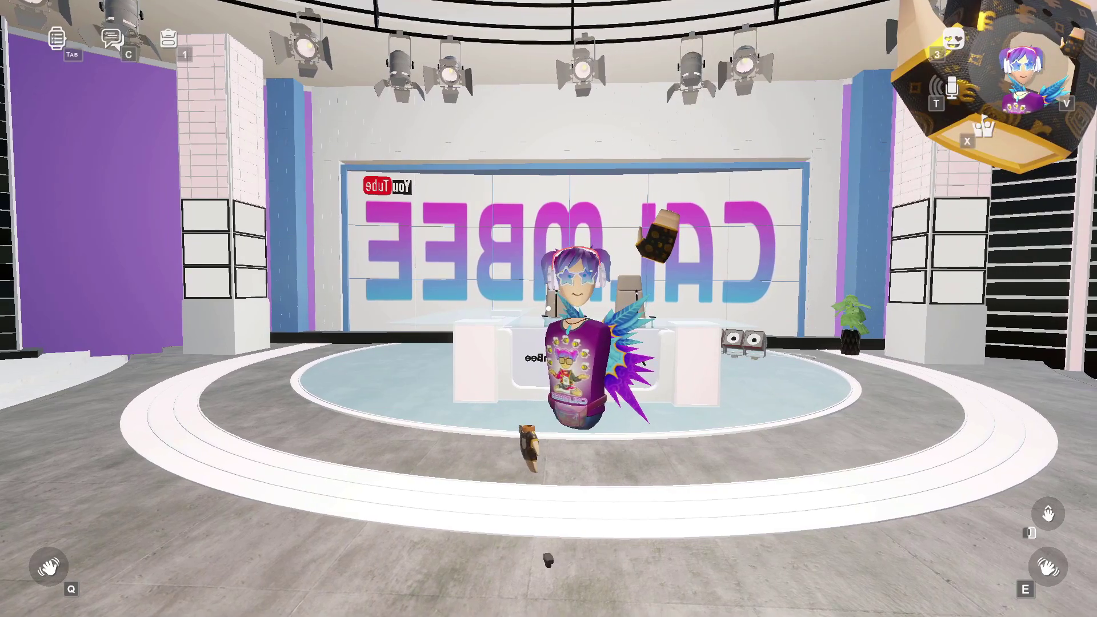
{"action": "key", "text": "e"}
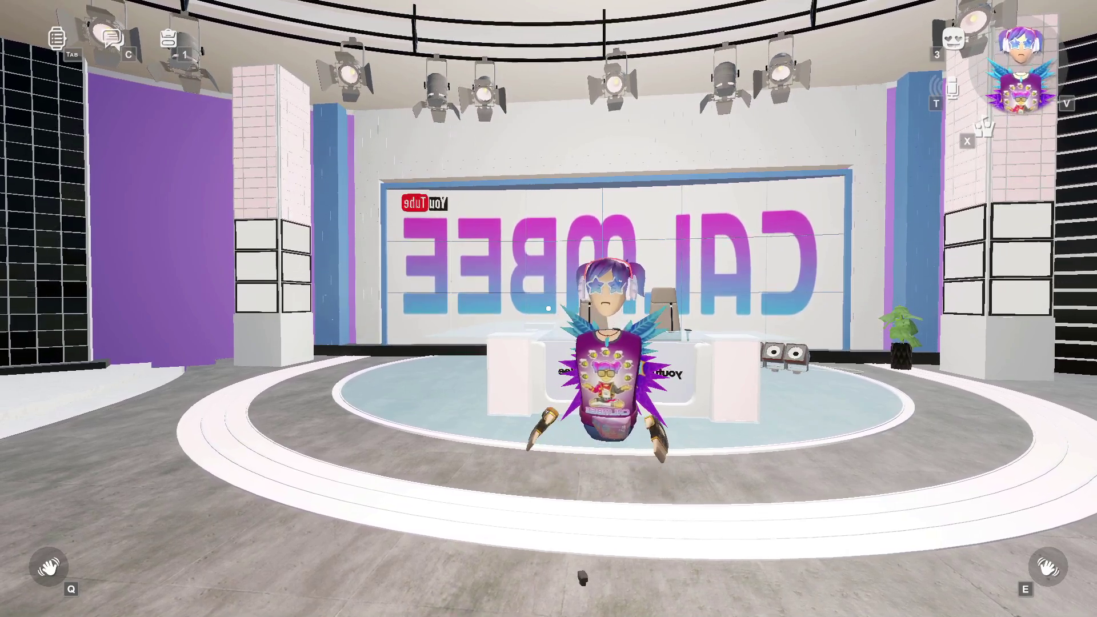
{"action": "key", "text": "s"}
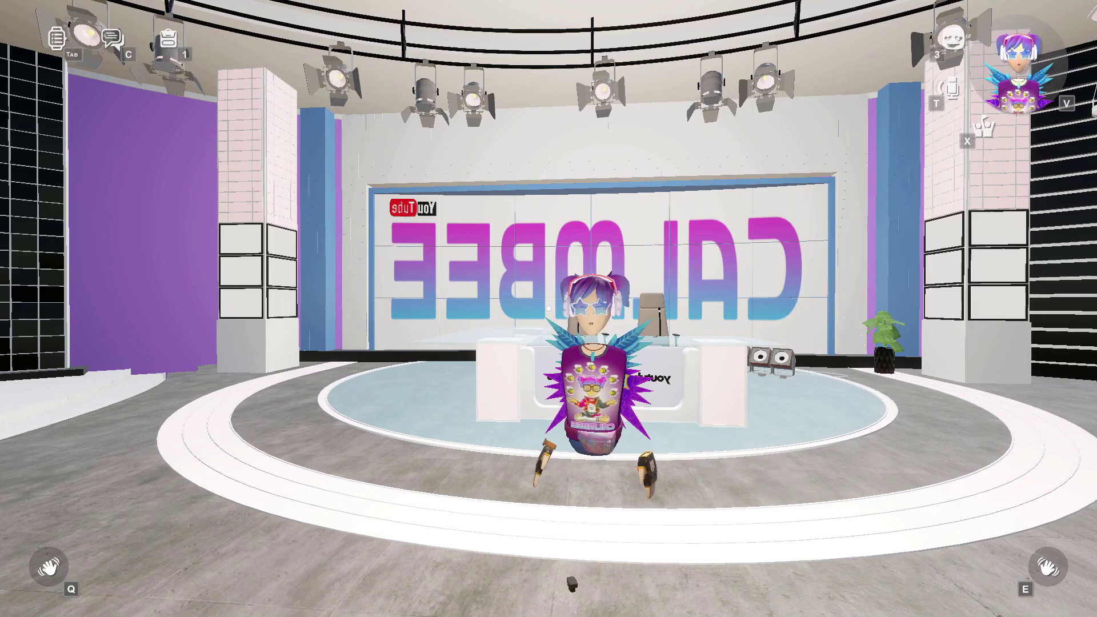
{"action": "key", "text": "e"}
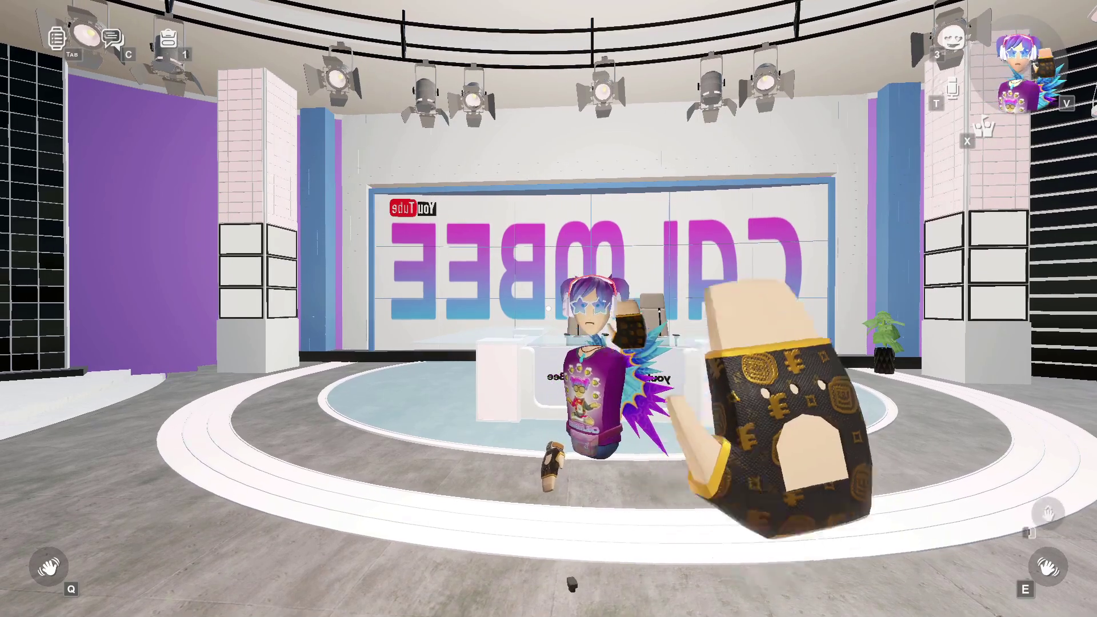